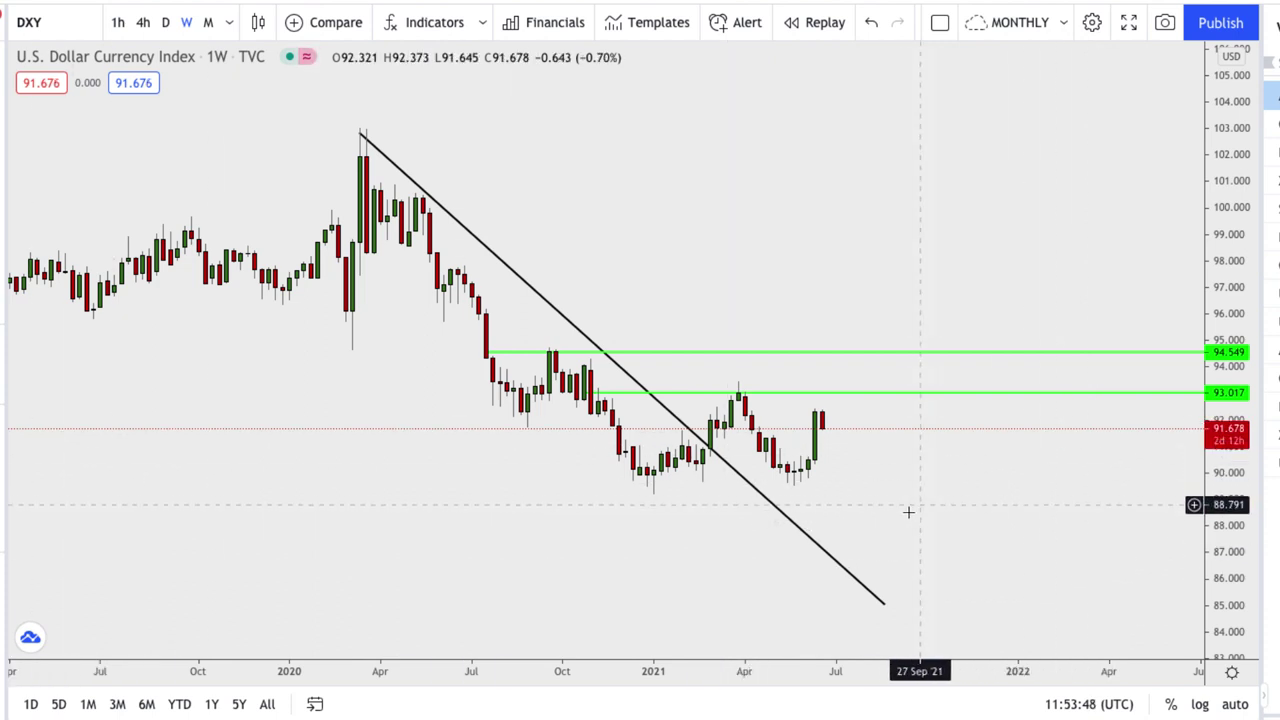
# Delete the descending trendline from the weekly DXY chart, leaving the 94.549 and 93.017 levels.
pyautogui.click(852, 577)
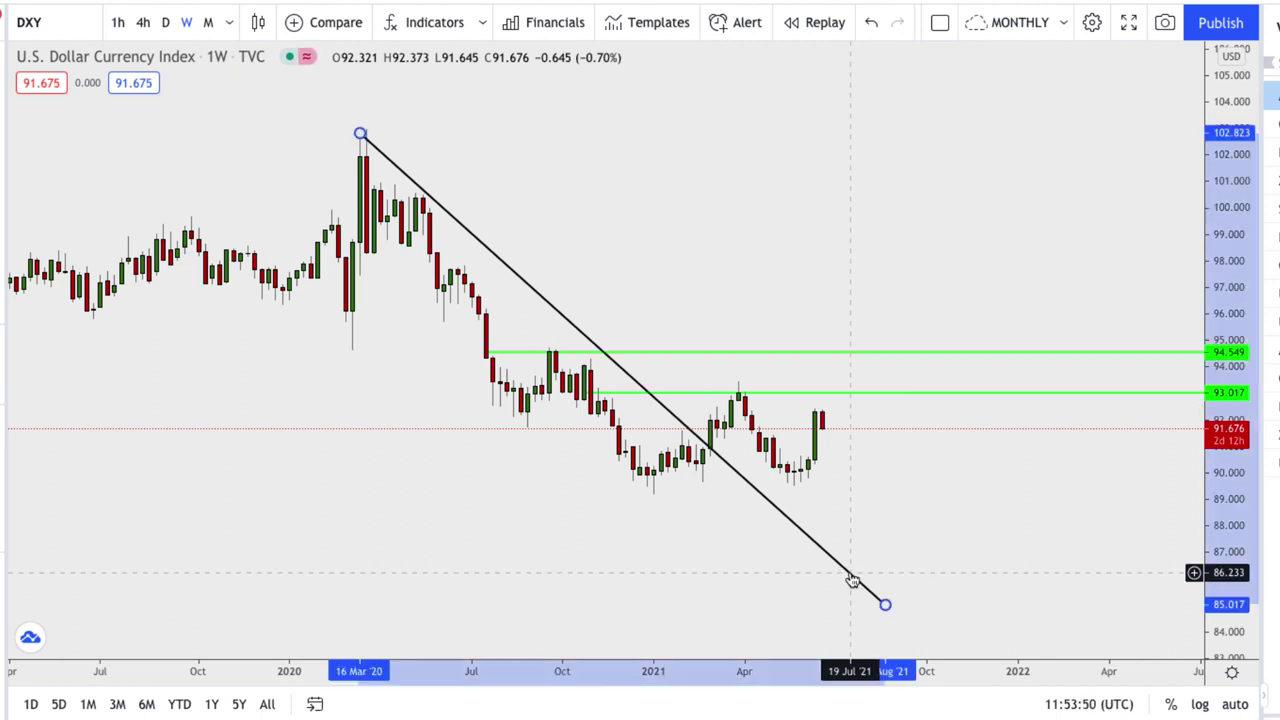
pyautogui.press('Delete')
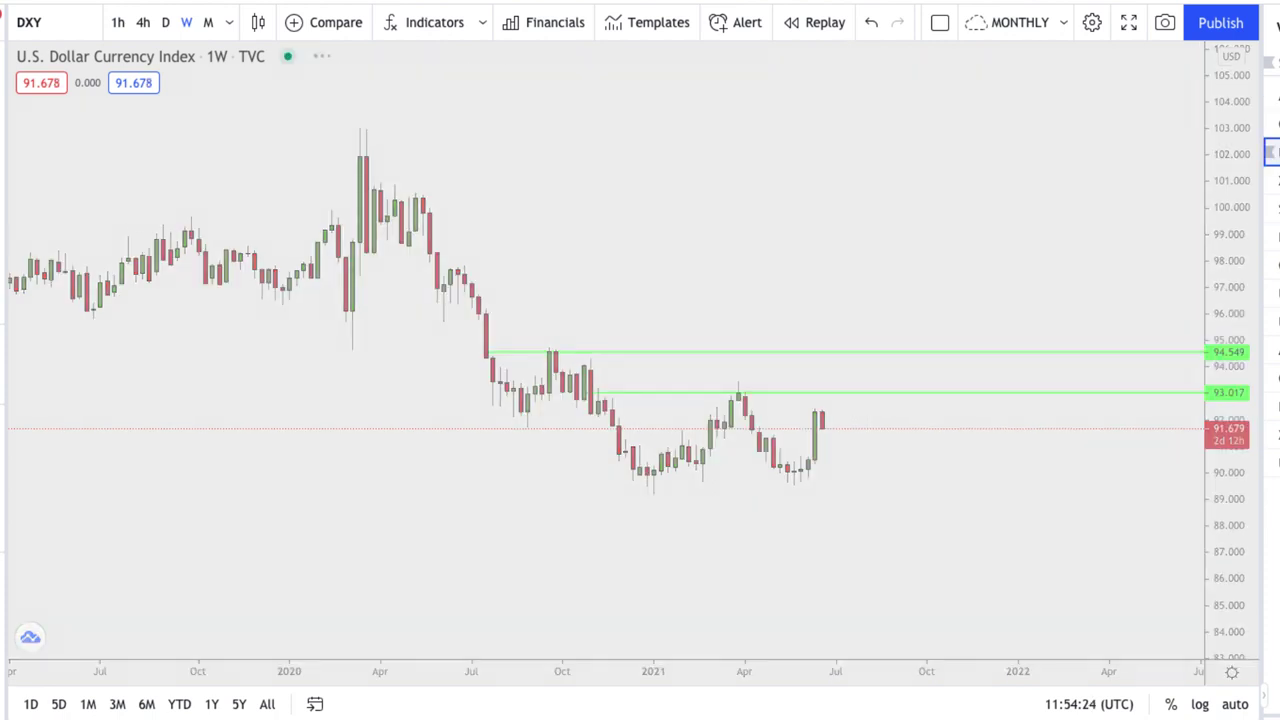
pyautogui.click(1272, 152)
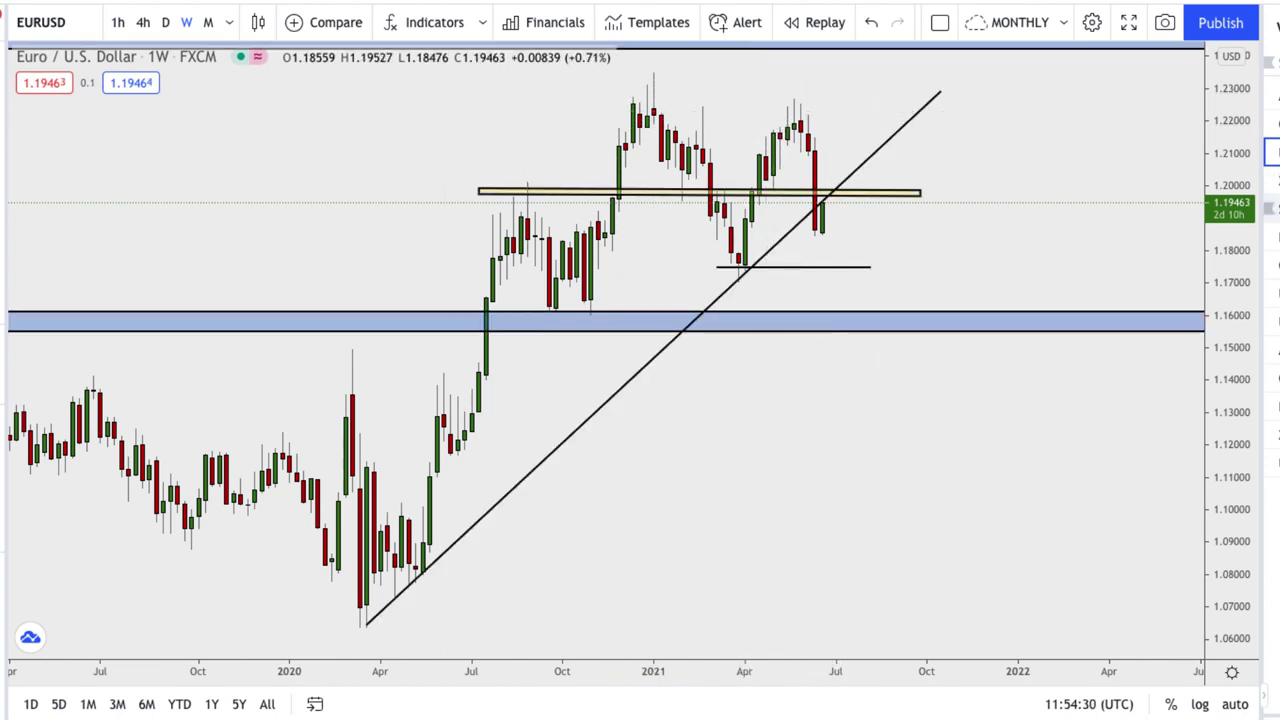
pyautogui.write('DXY')
pyautogui.press('Return')
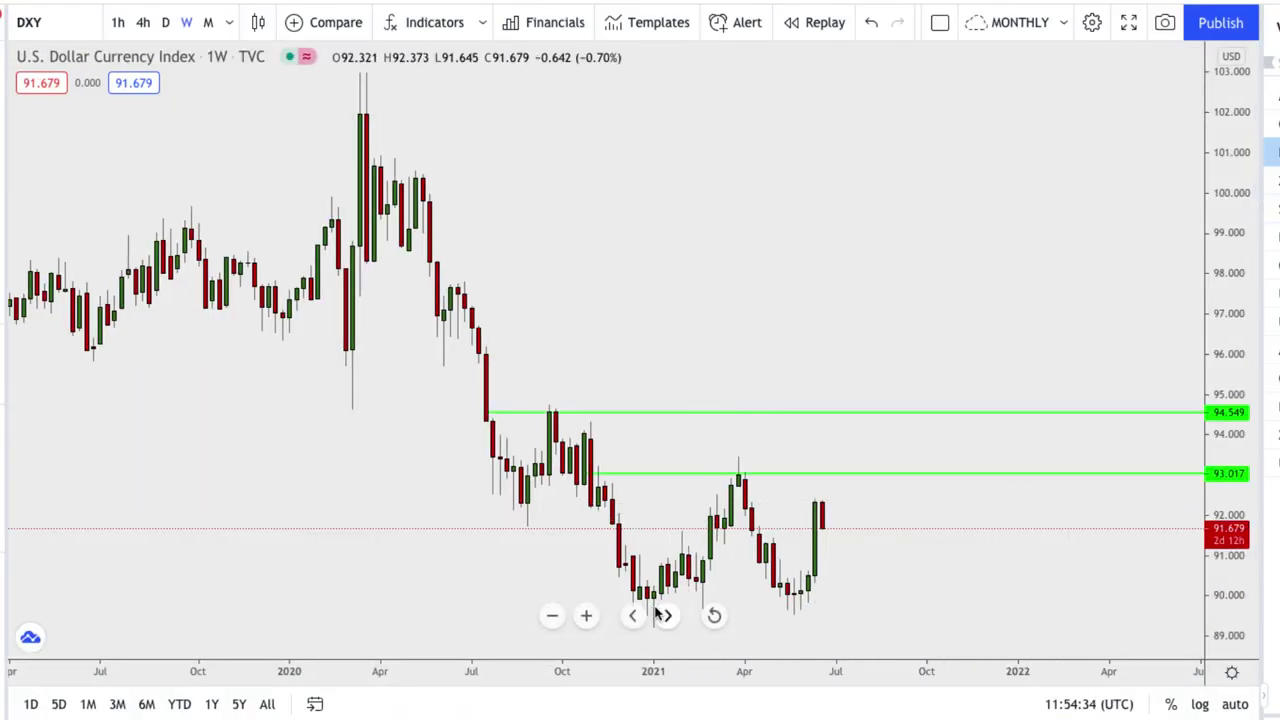
pyautogui.moveTo(1237, 533); pyautogui.dragTo(743, 489)
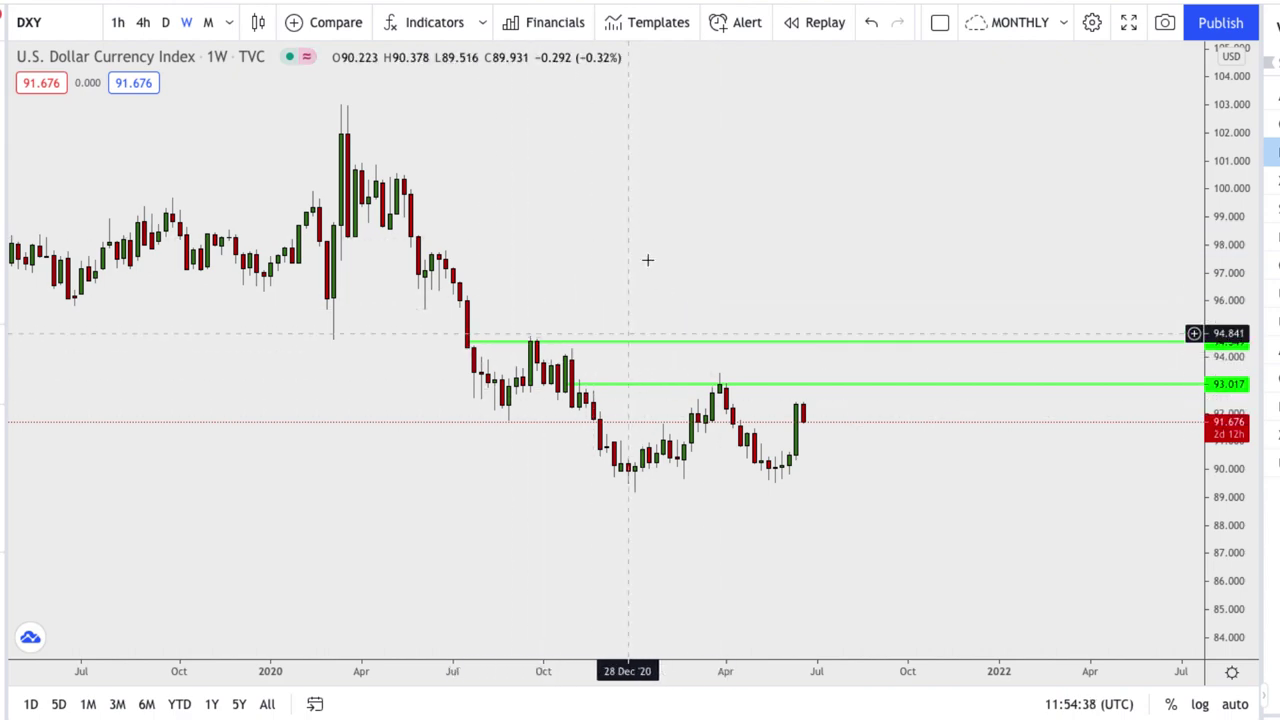
pyautogui.moveTo(1207, 432); pyautogui.dragTo(1210, 398)
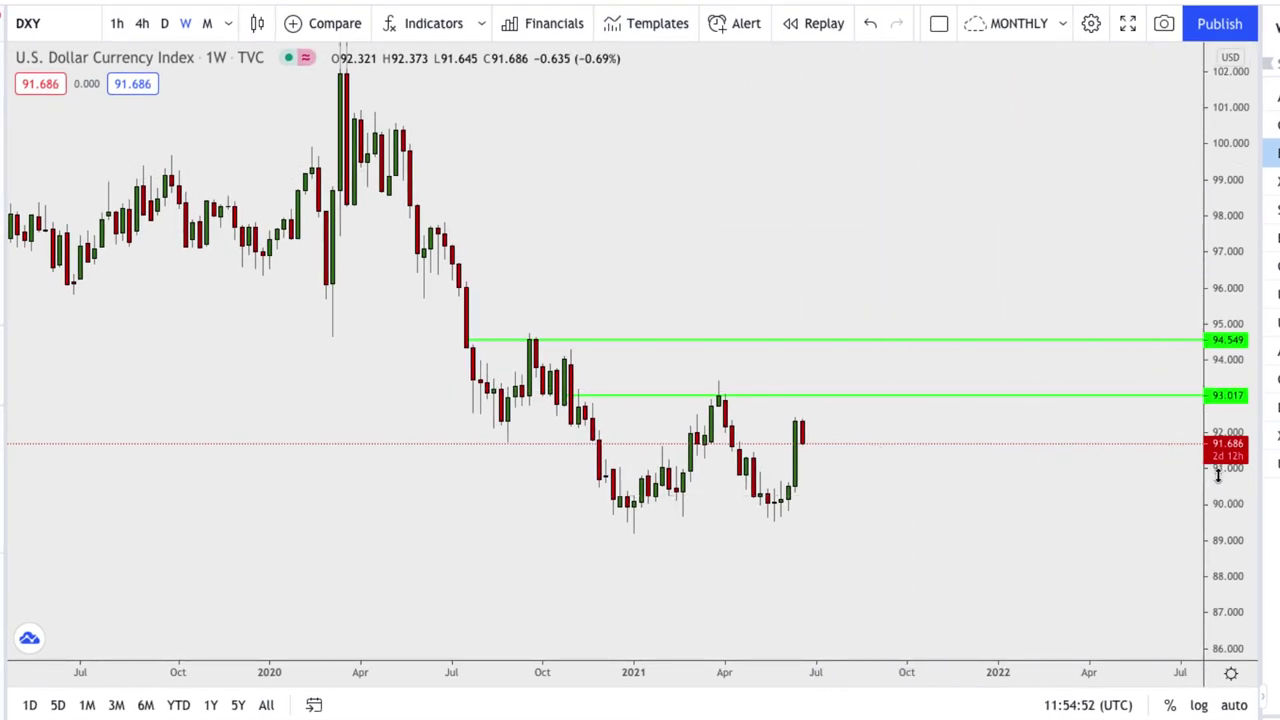
# Clear the green horizontal levels from DXY and zoom out toward the 2018 lows.
pyautogui.scroll(-2, 1218, 475)
pyautogui.moveTo(1023, 523); pyautogui.dragTo(946, 501)
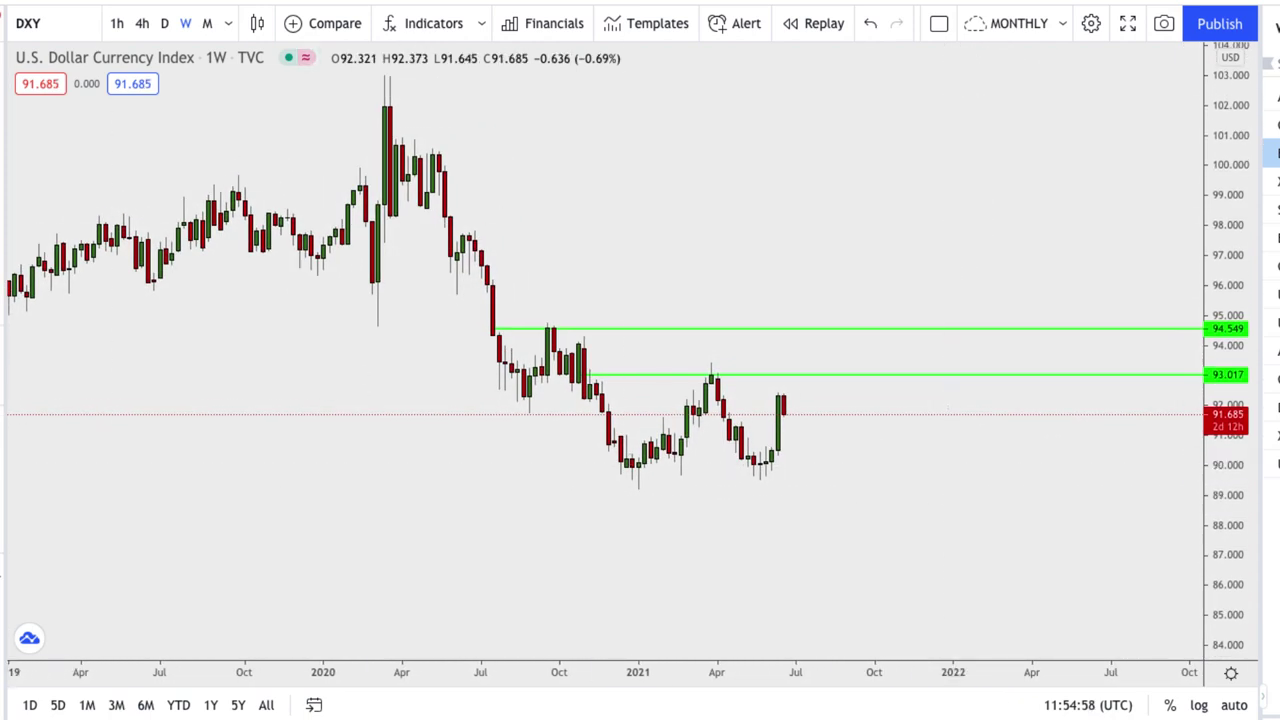
pyautogui.hotkey('ctrl', 'alt', 'h')
pyautogui.scroll(-4, 634, 491)
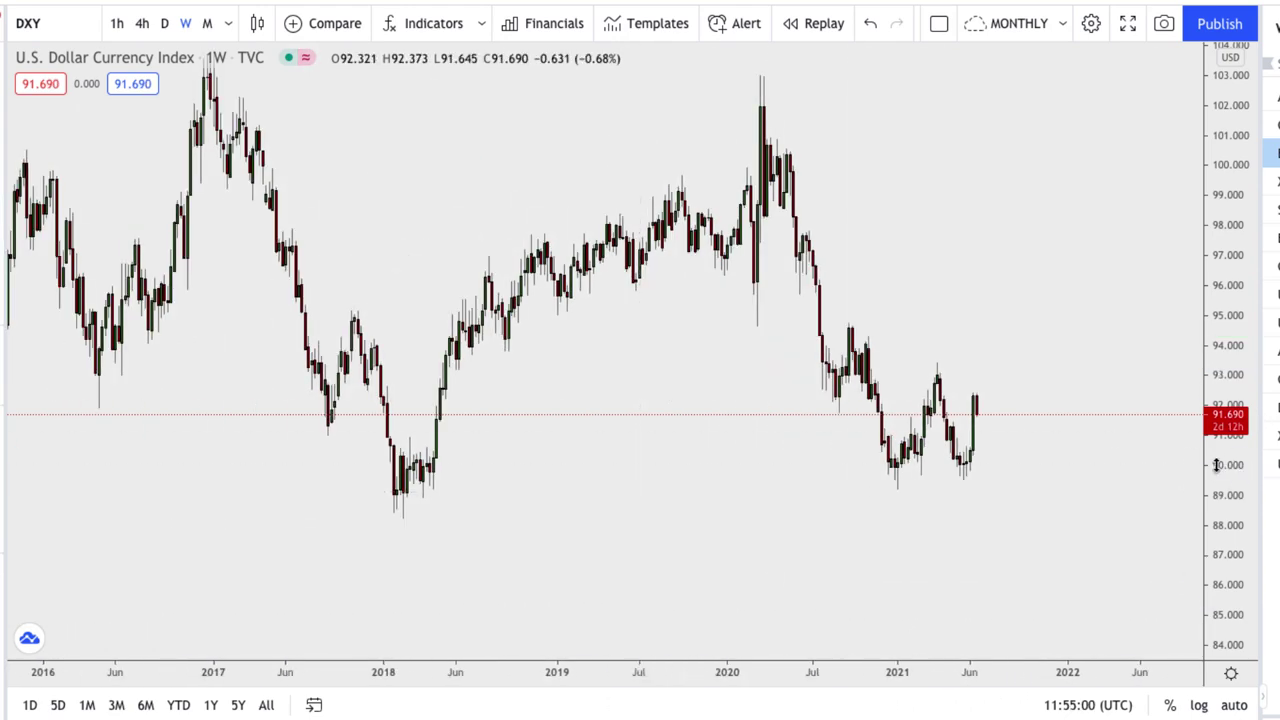
pyautogui.scroll(-1, 1006, 481)
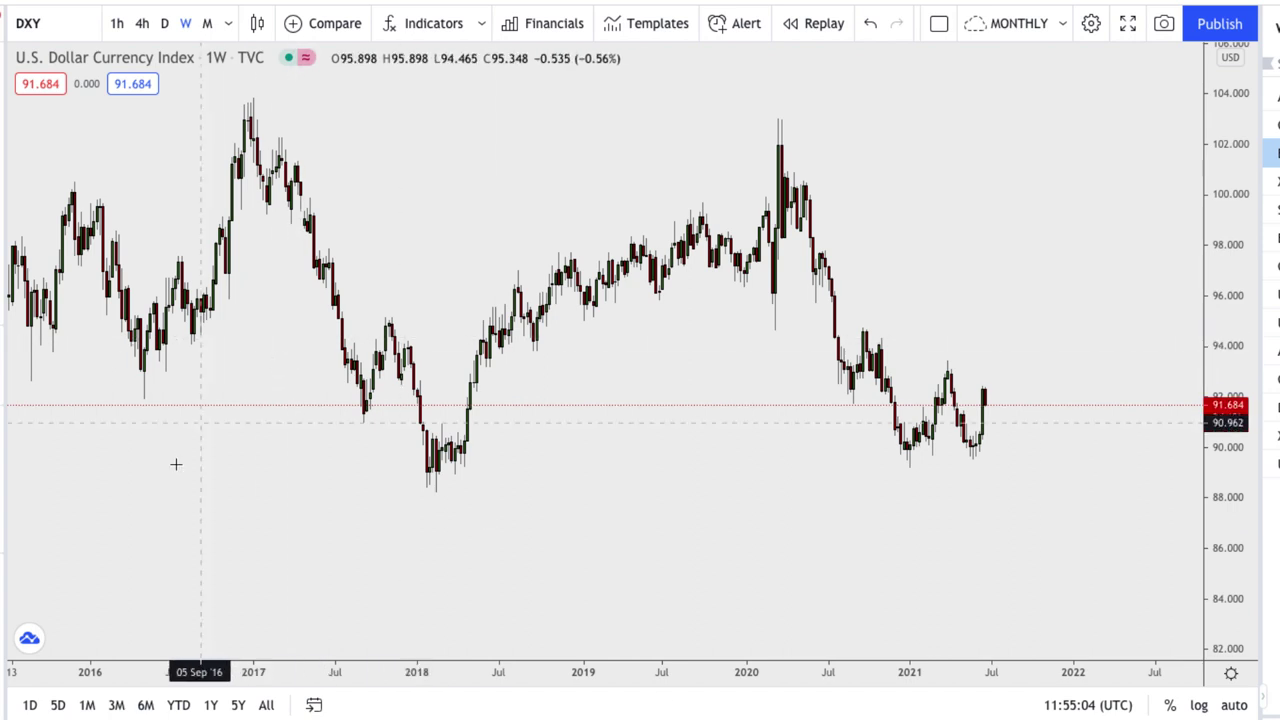
pyautogui.click(110, 473)
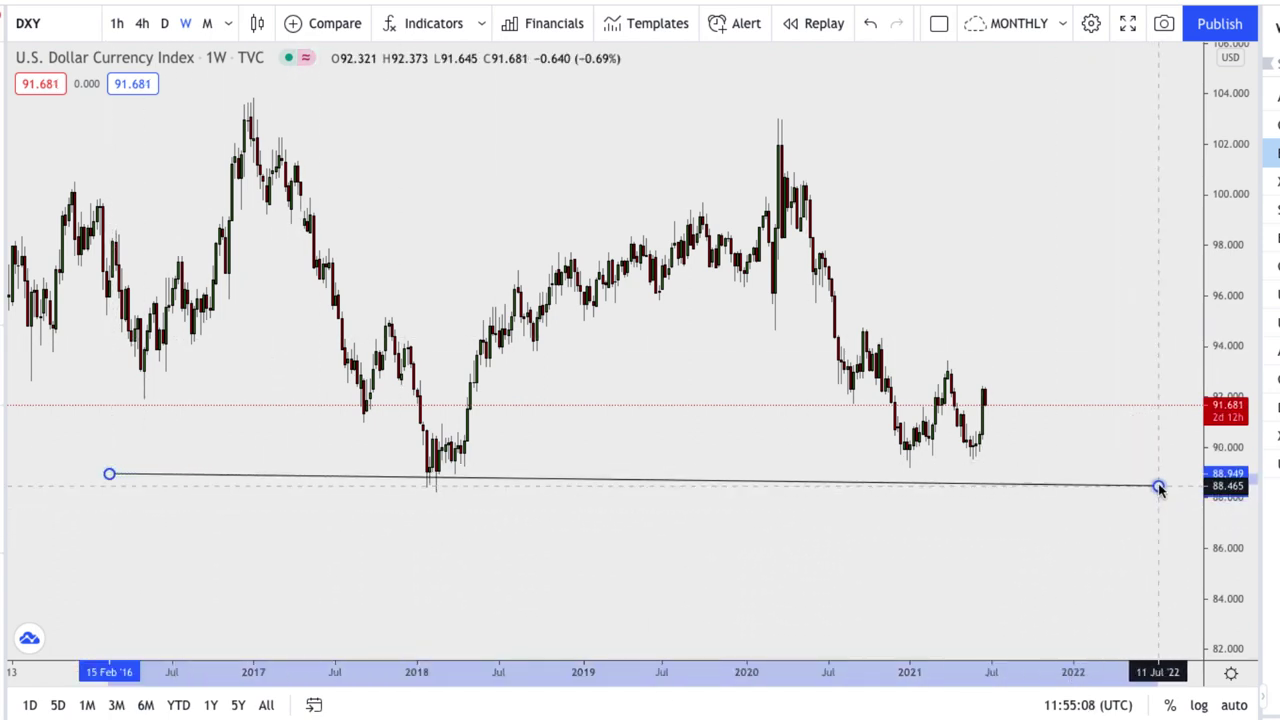
pyautogui.click(1160, 476)
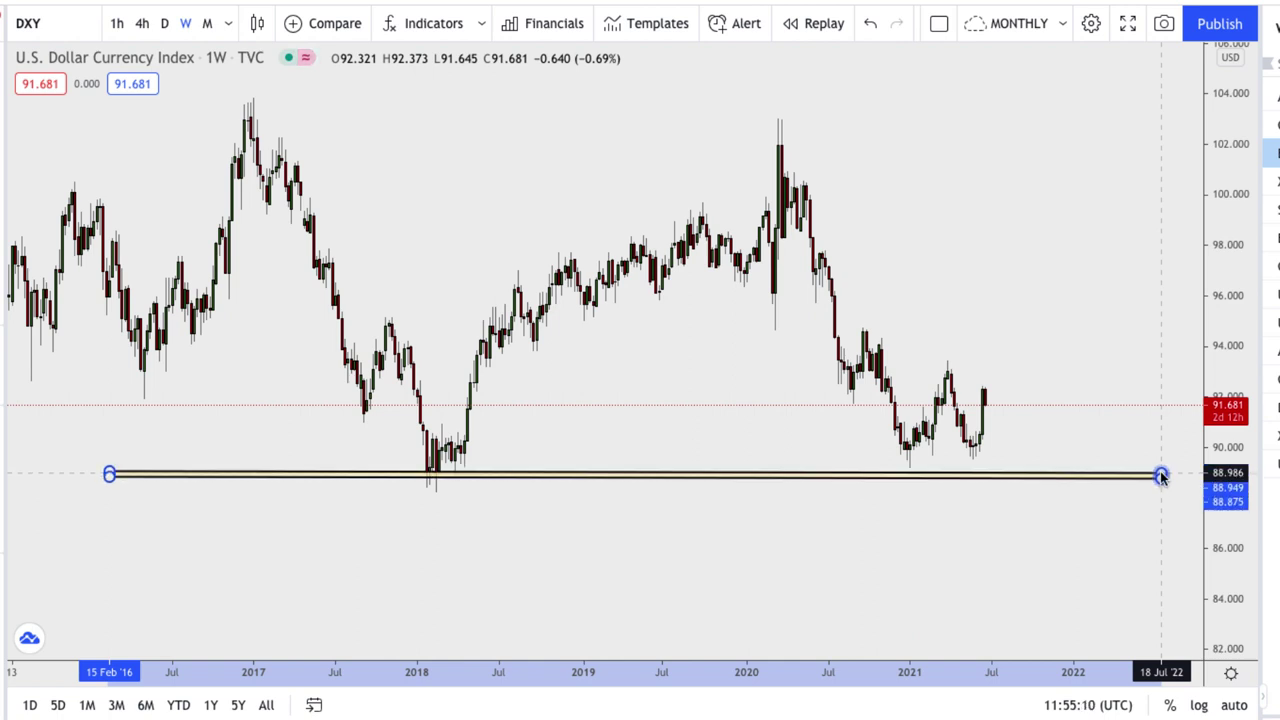
pyautogui.press('Delete')
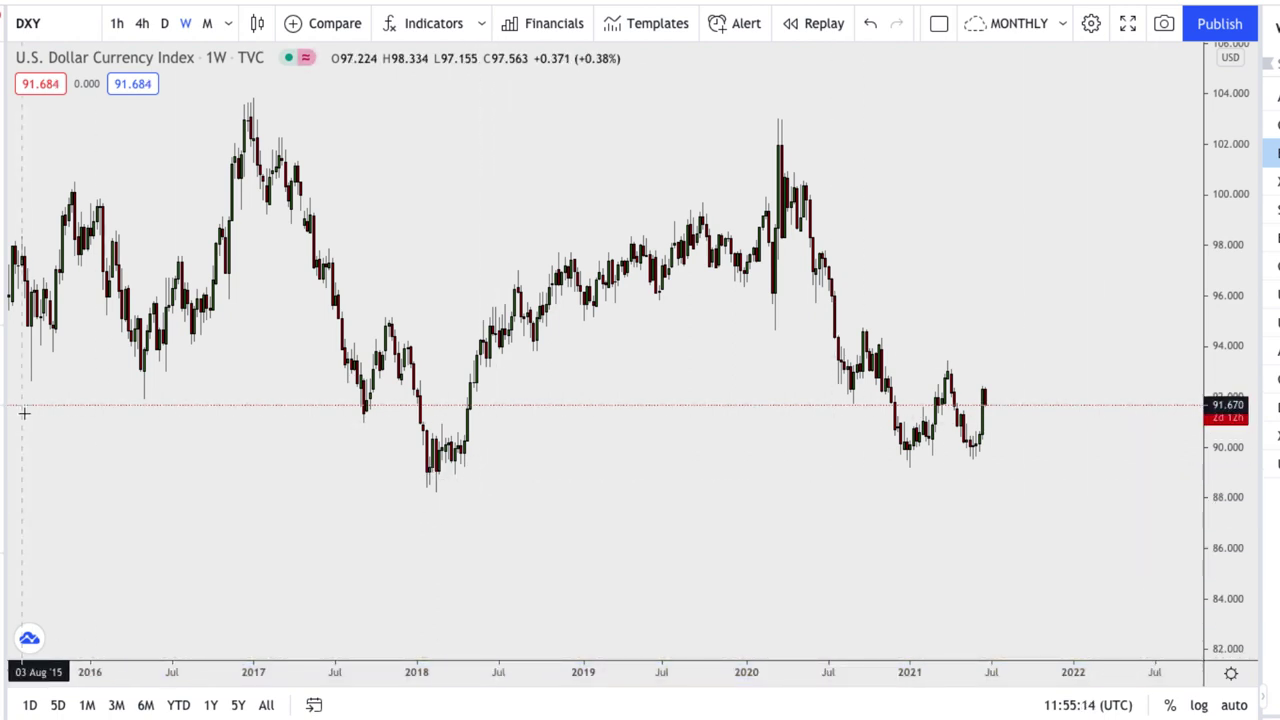
# Draw a blue zone at about 88.8–89.2 from mid-2016 past the 2021 lows.
pyautogui.click(166, 478)
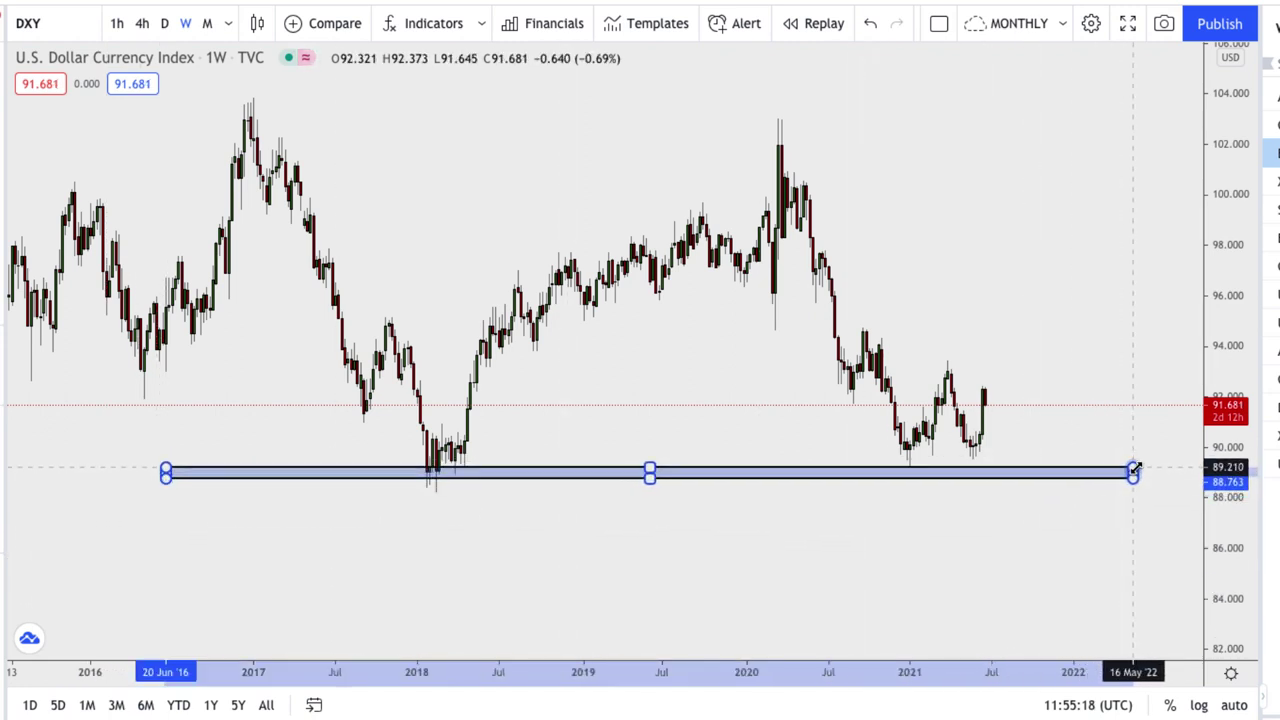
pyautogui.click(1165, 471)
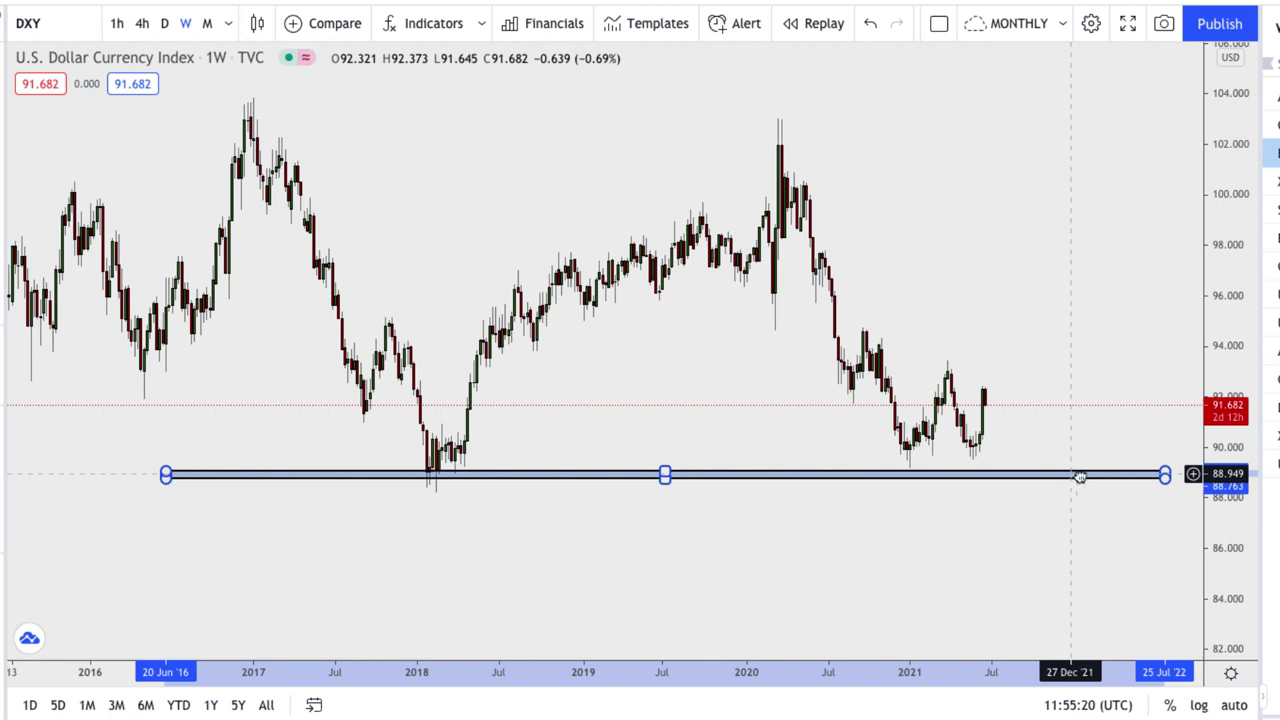
pyautogui.moveTo(1080, 477); pyautogui.dragTo(1128, 471)
pyautogui.click(1086, 420)
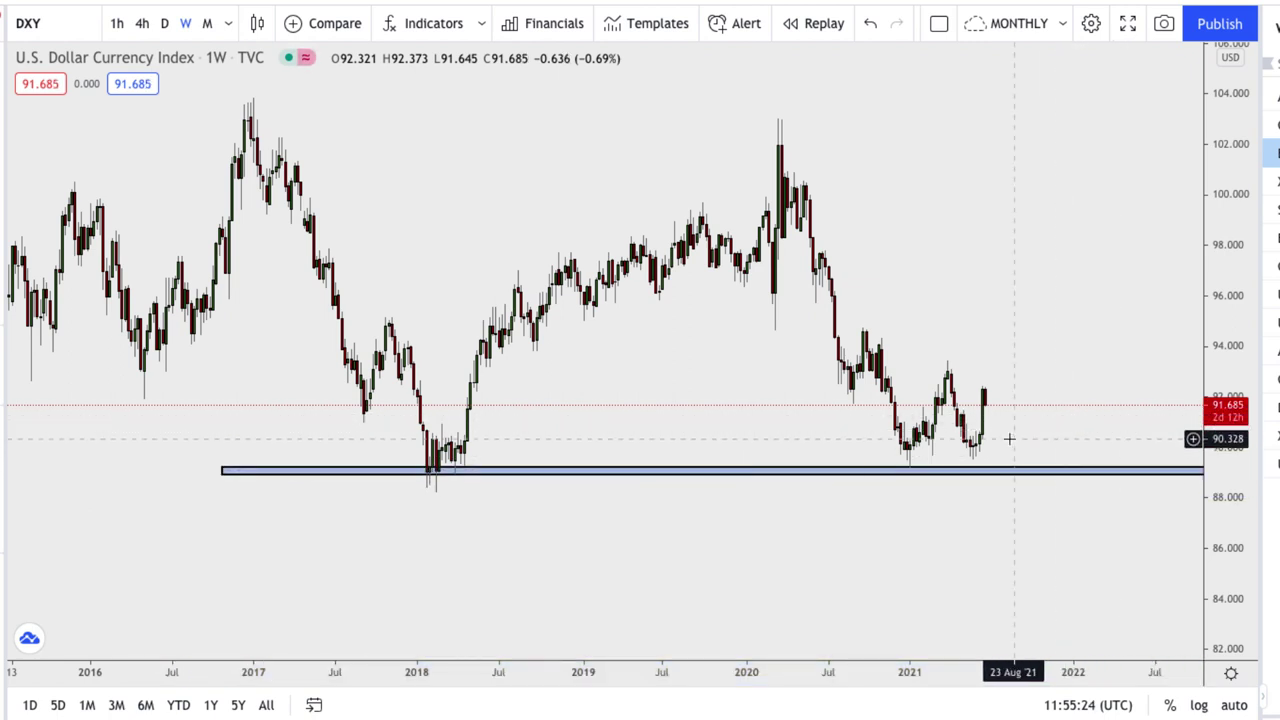
pyautogui.scroll(3, 1009, 440)
pyautogui.scroll(3, 1010, 440)
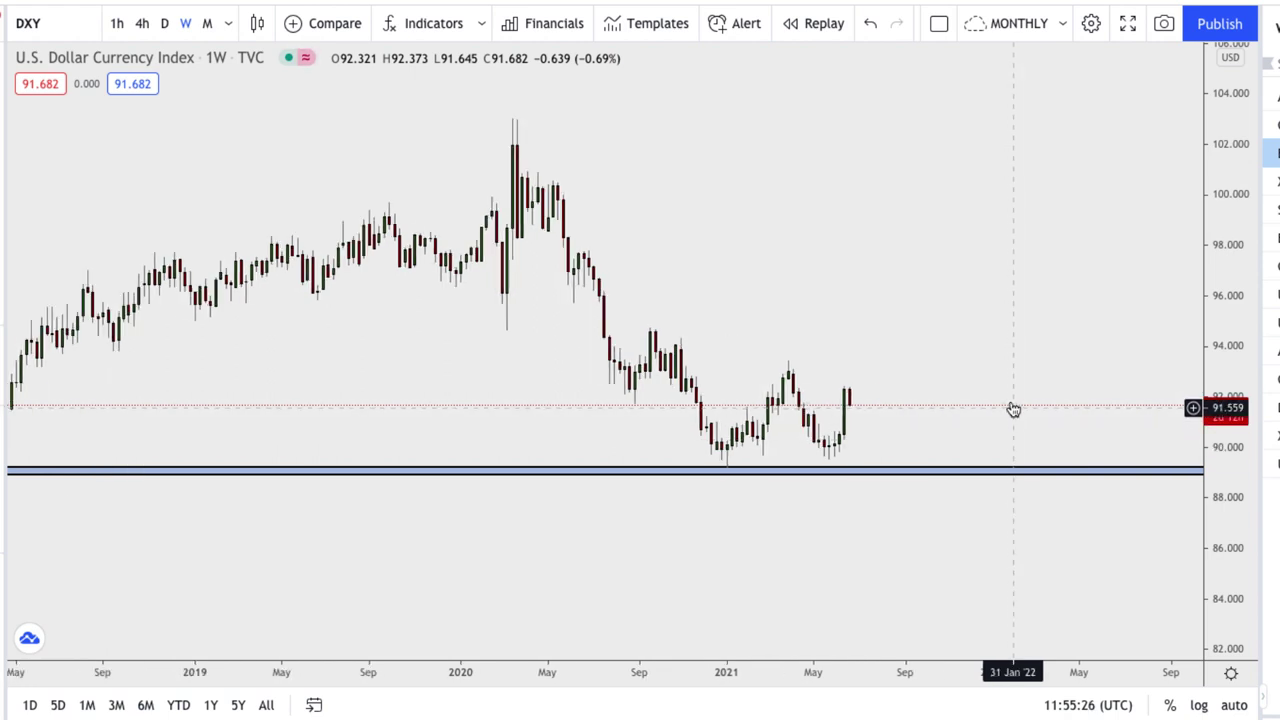
pyautogui.moveTo(1225, 438); pyautogui.dragTo(1057, 417)
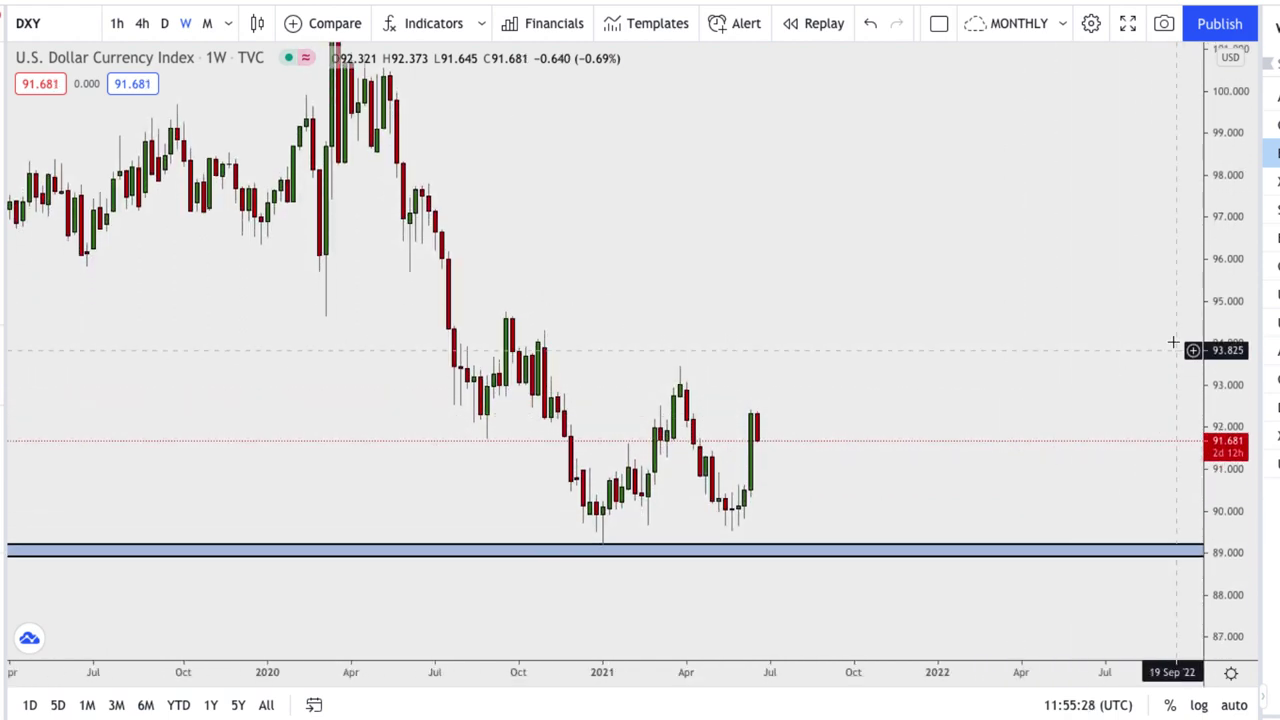
# Rescale the DXY chart and select the blue 89.000 support zone.
pyautogui.moveTo(1215, 284); pyautogui.dragTo(1100, 320)
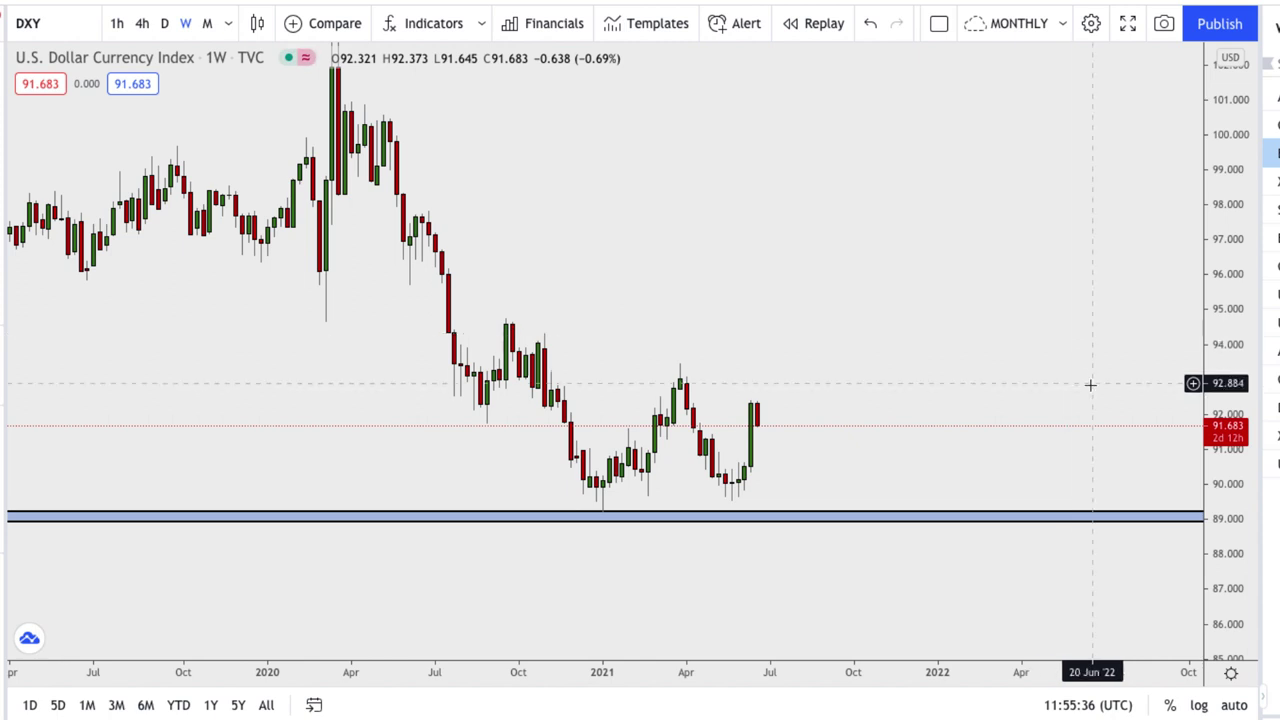
pyautogui.scroll(-1, 1220, 320)
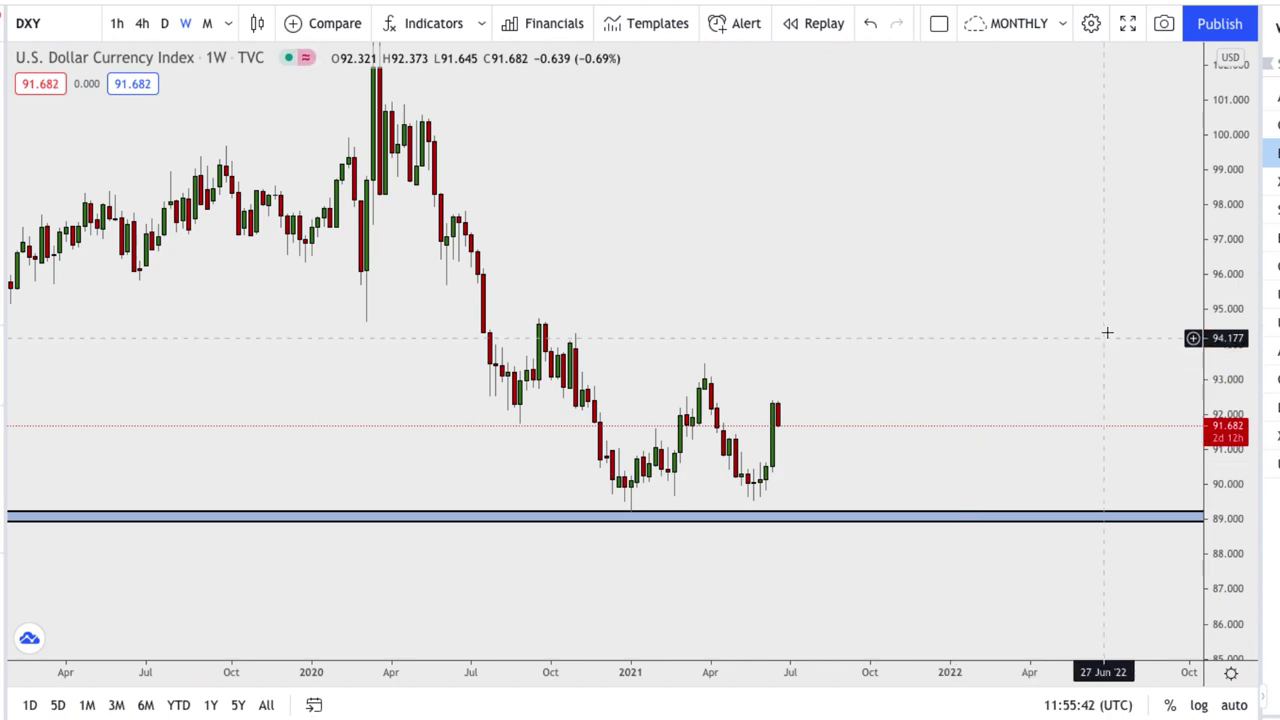
pyautogui.moveTo(1216, 272); pyautogui.dragTo(1216, 326)
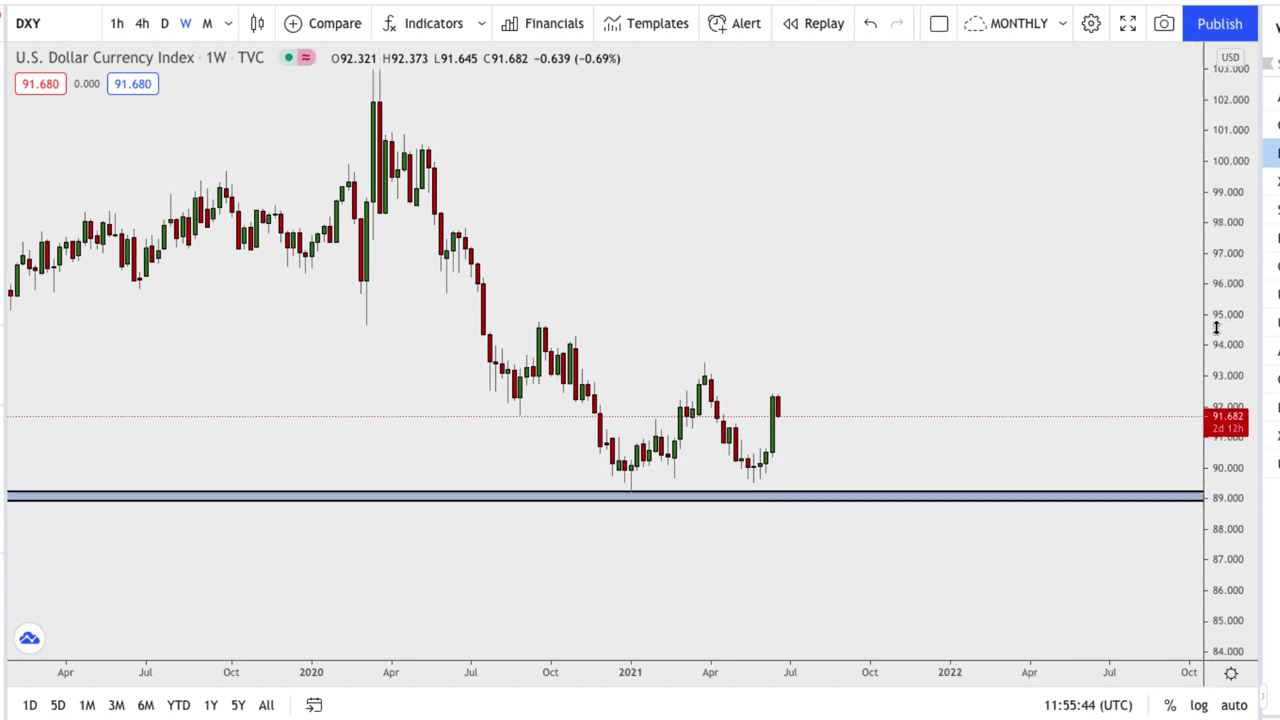
pyautogui.scroll(-3, 1213, 330)
pyautogui.scroll(-2, 1213, 330)
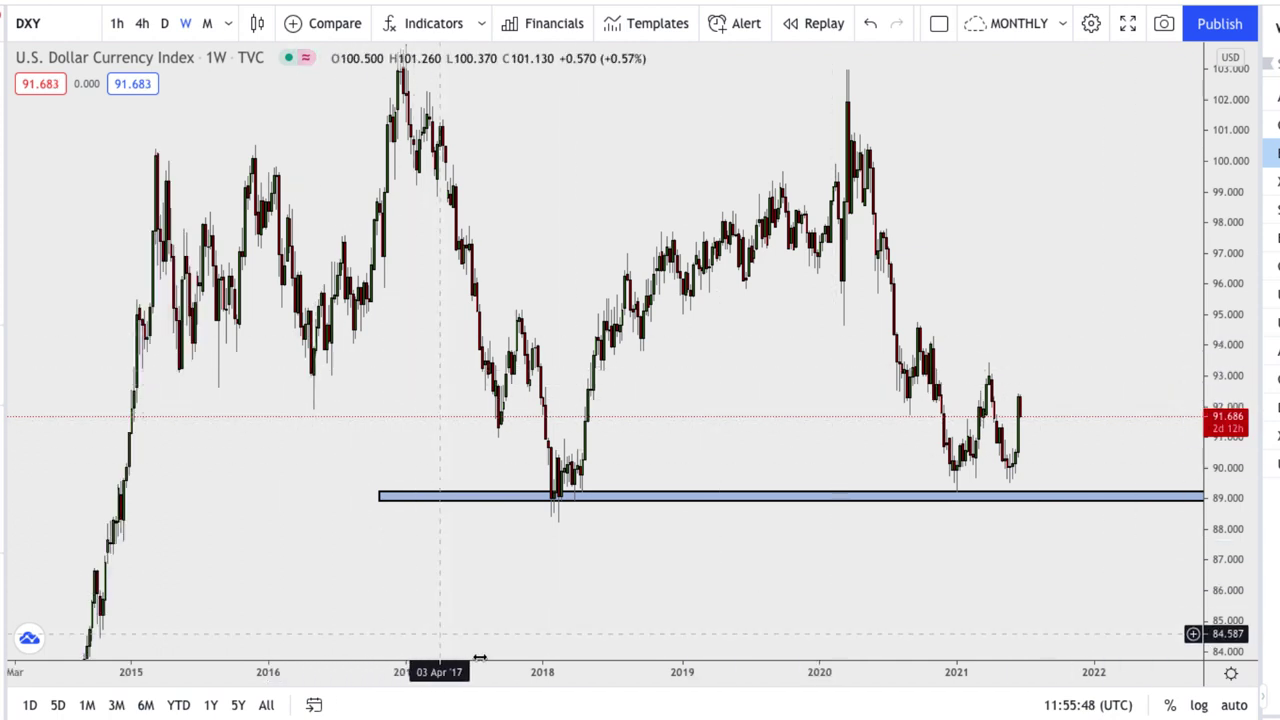
pyautogui.rightClick(582, 495)
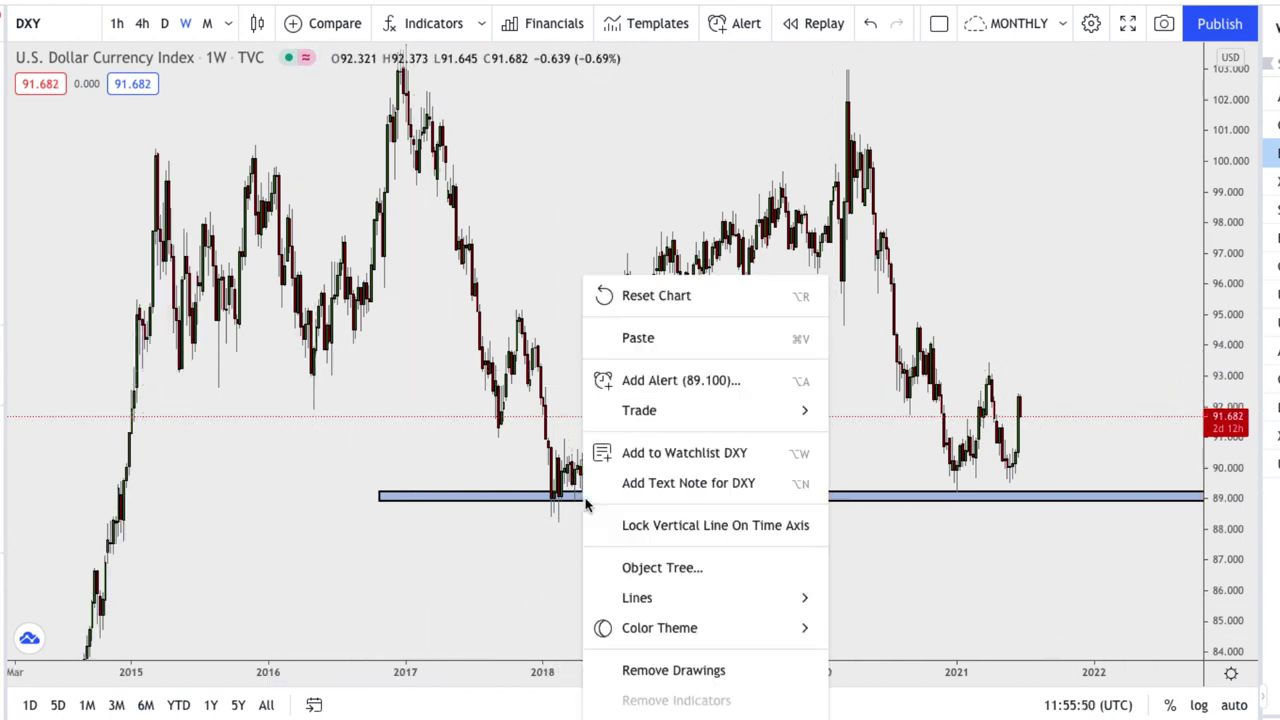
pyautogui.rightClick(556, 502)
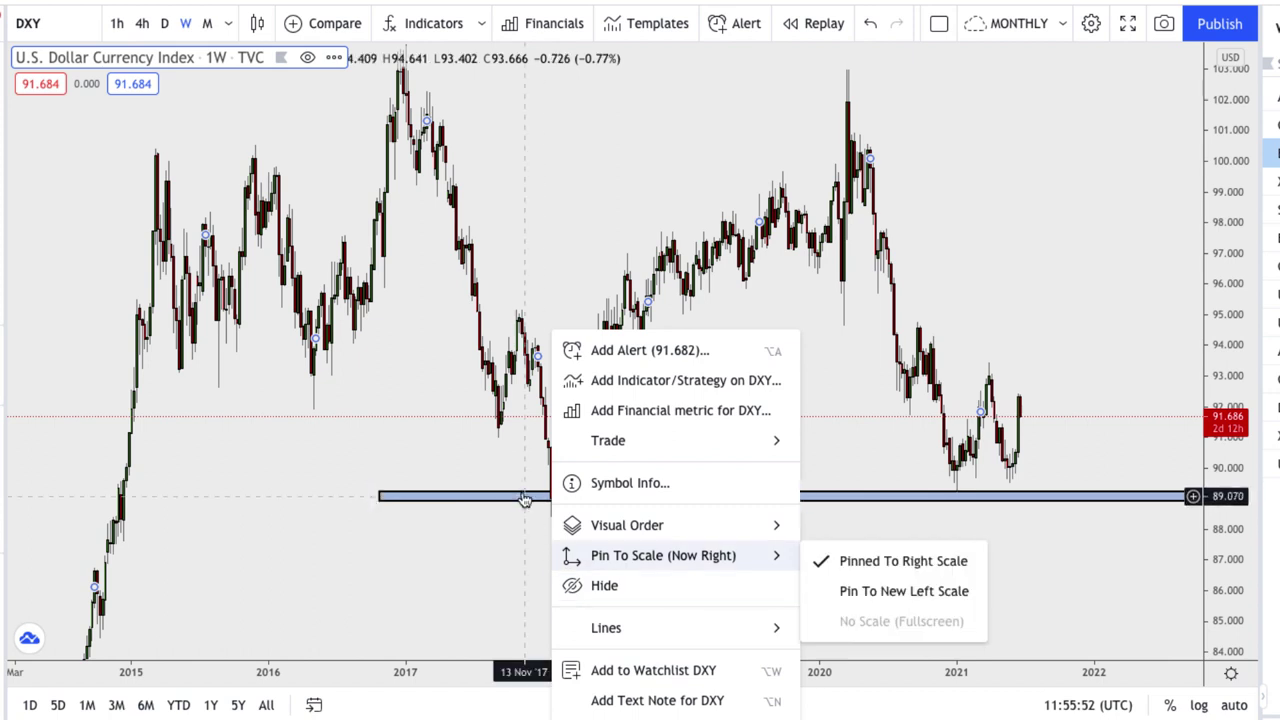
pyautogui.click(526, 497)
pyautogui.rightClick(526, 497)
# Clone the support zone and move the copy up to about 92.7–93.0 near recent candles.
pyautogui.click(570, 577)
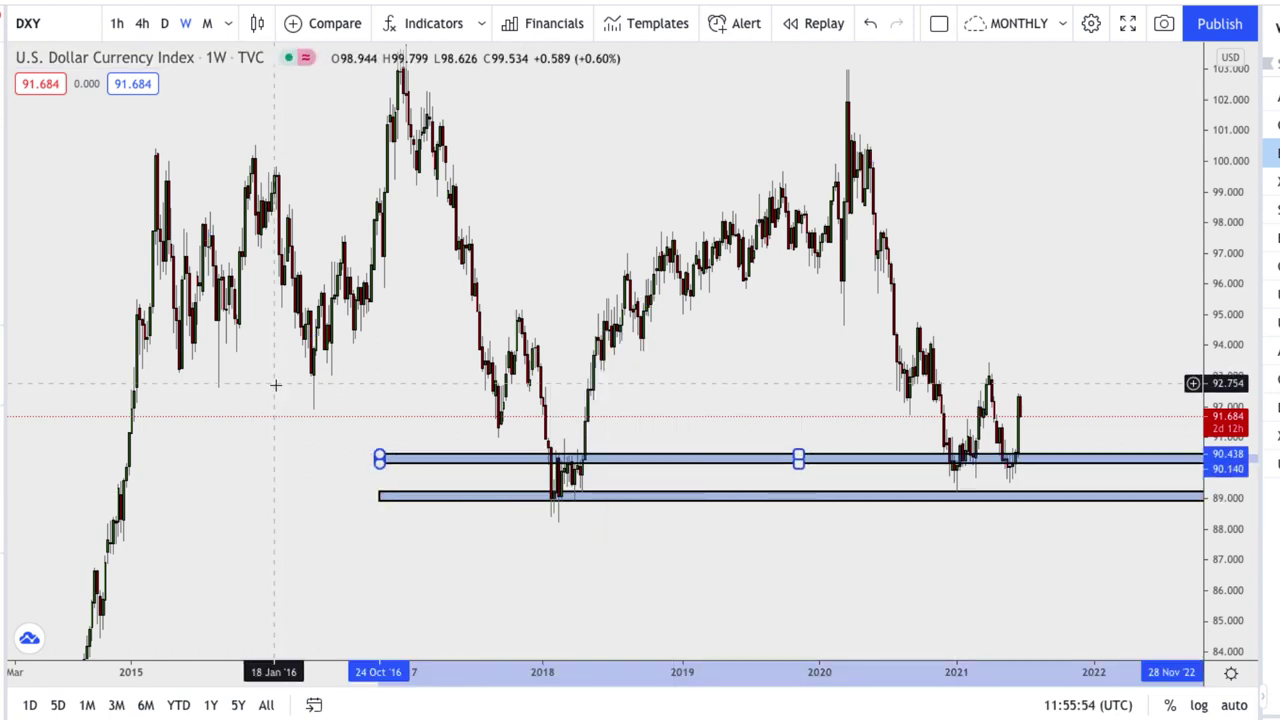
pyautogui.moveTo(452, 465)
pyautogui.mouseDown()
pyautogui.moveTo(195, 388)
pyautogui.moveTo(195, 358)
pyautogui.moveTo(212, 382)
pyautogui.moveTo(230, 380)
pyautogui.mouseUp()
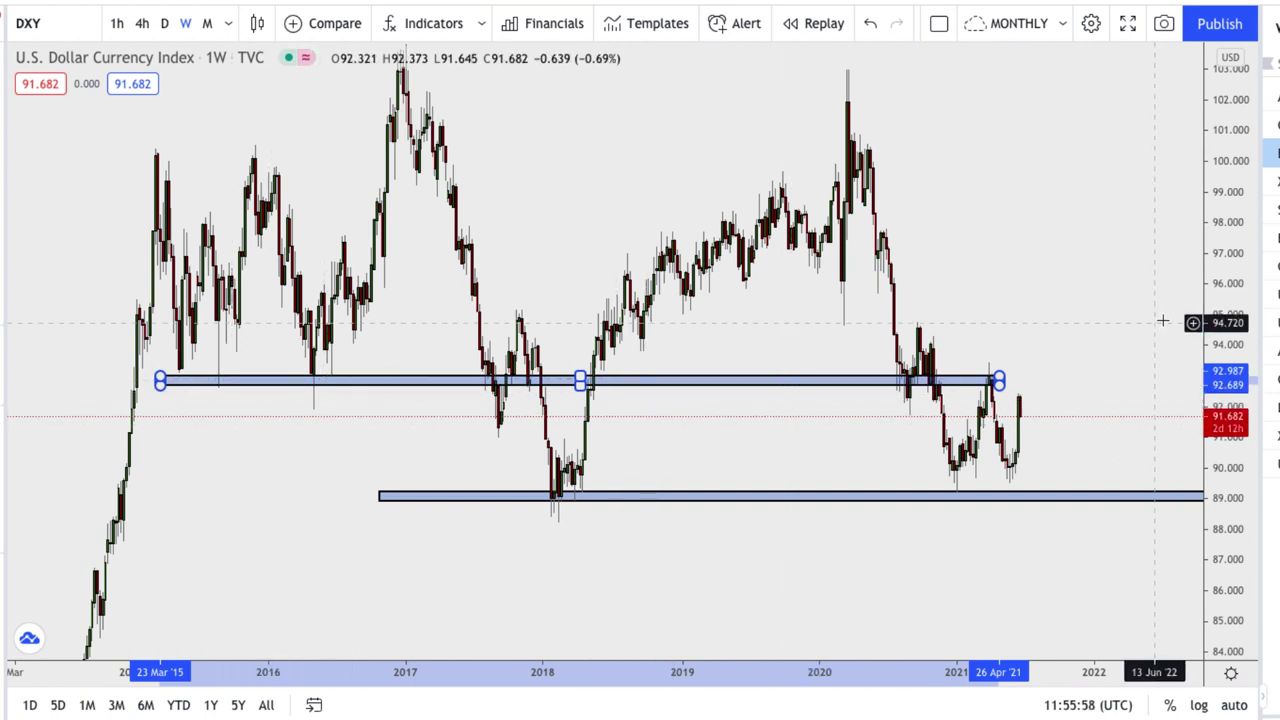
pyautogui.moveTo(999, 377); pyautogui.dragTo(1137, 383)
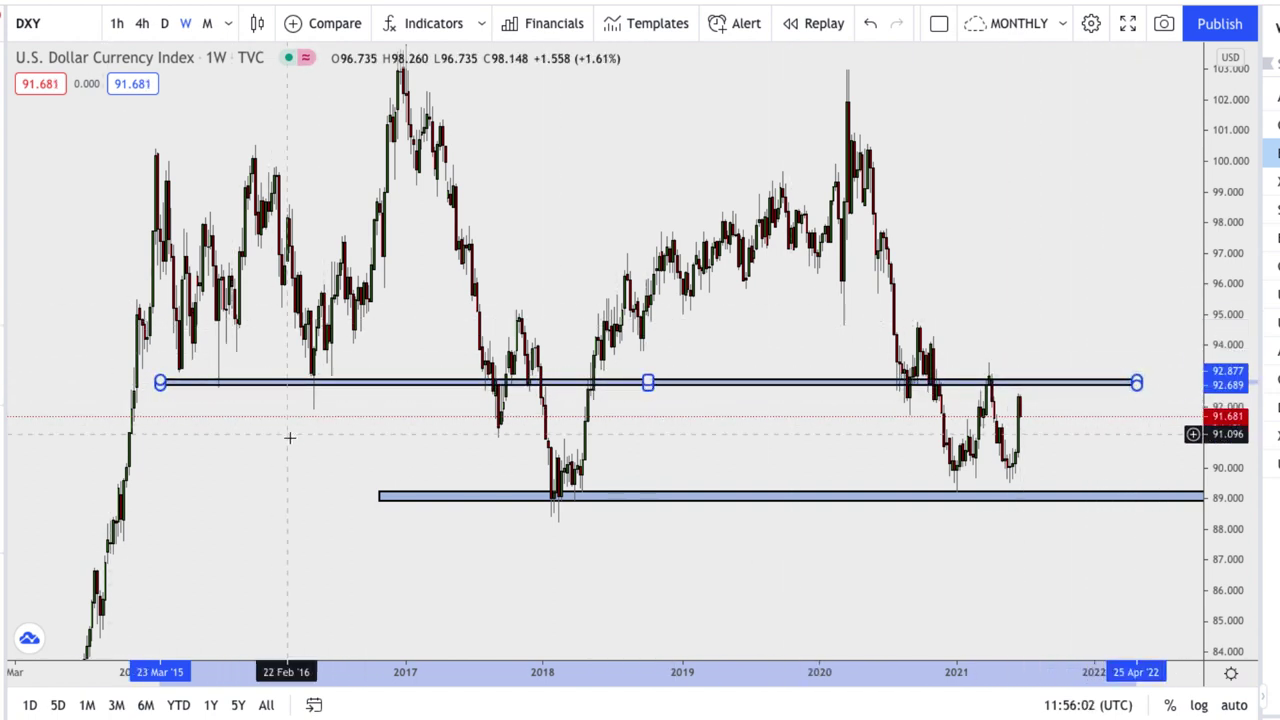
pyautogui.moveTo(224, 386); pyautogui.dragTo(471, 374)
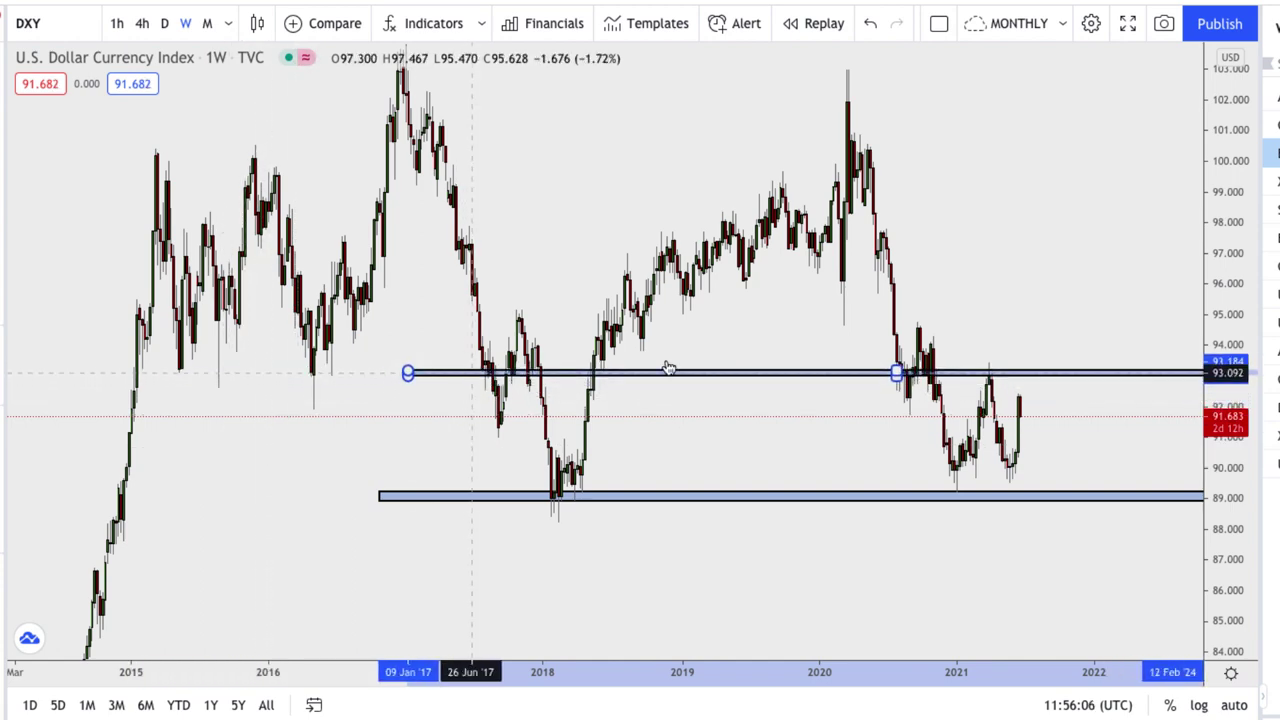
pyautogui.scroll(6, 700, 350)
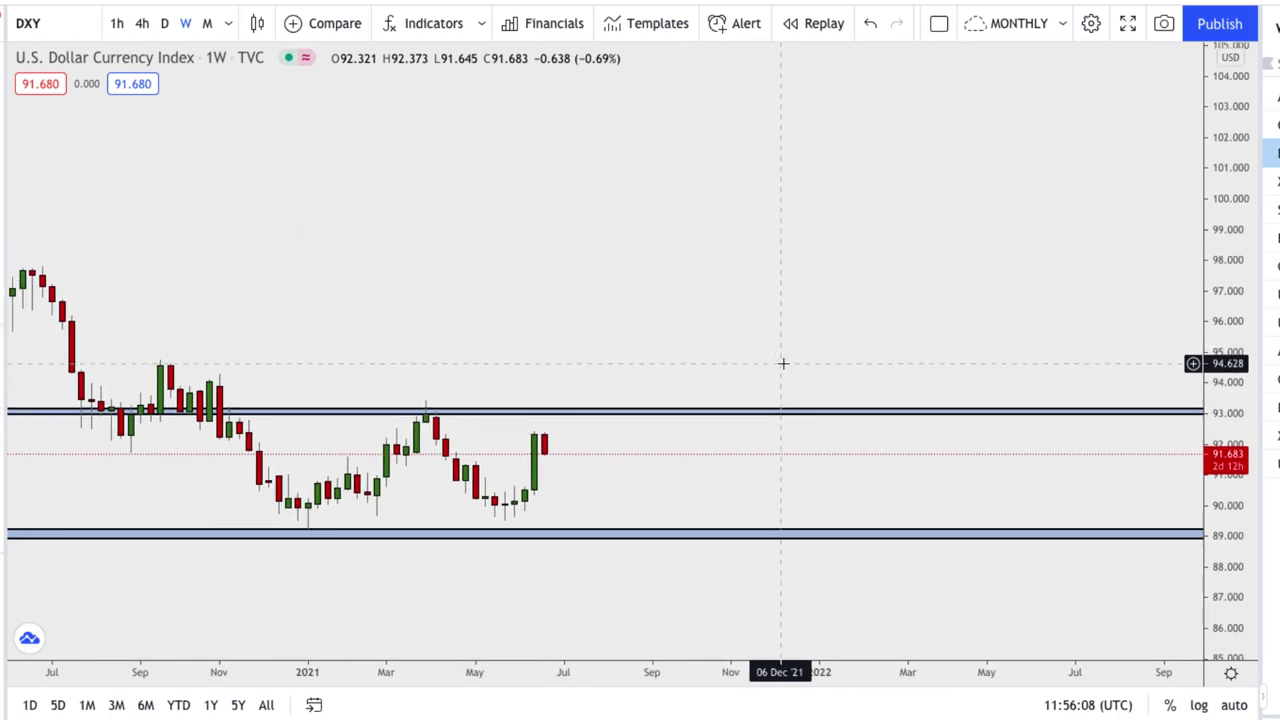
pyautogui.scroll(-5, 963, 294)
# Rescale the DXY price axis so roughly 86 to 103 is visible.
pyautogui.moveTo(1233, 554); pyautogui.dragTo(1226, 500)
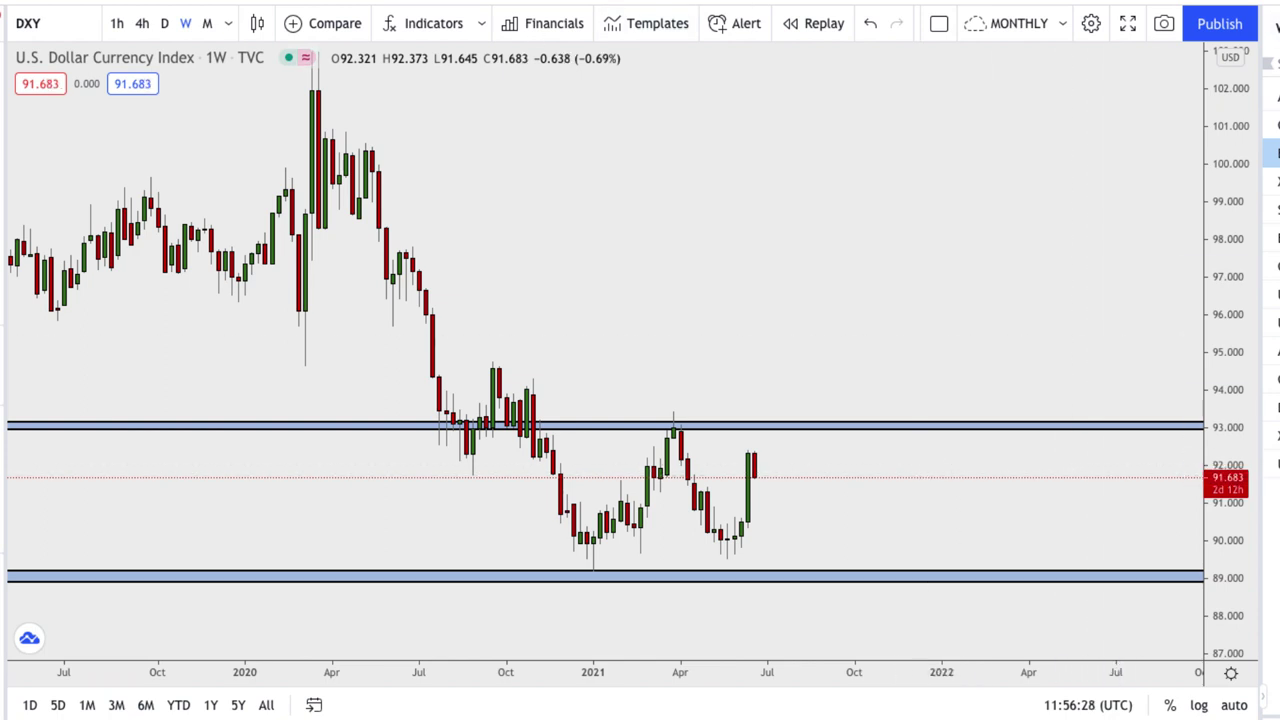
pyautogui.moveTo(1236, 345); pyautogui.dragTo(1236, 367)
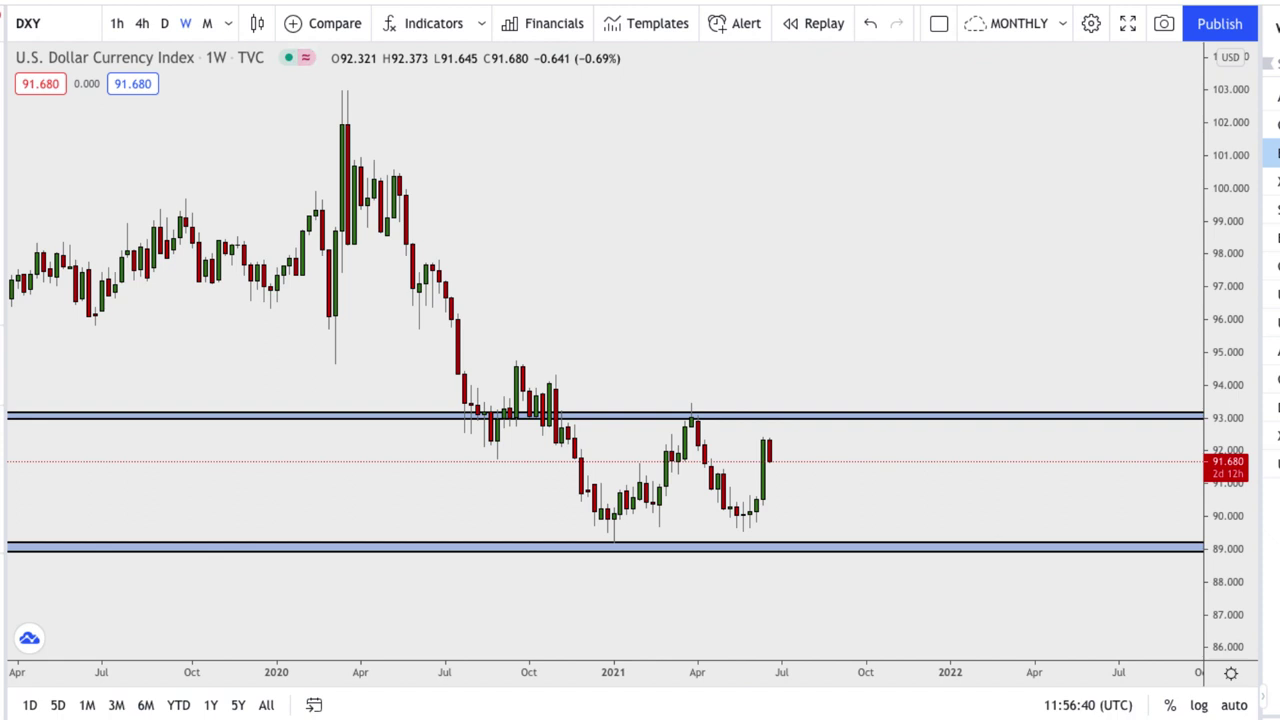
# Draw a yellow zone near 90 on DXY from 30 Nov 2020 to 16 Aug 2021.
pyautogui.click(581, 520)
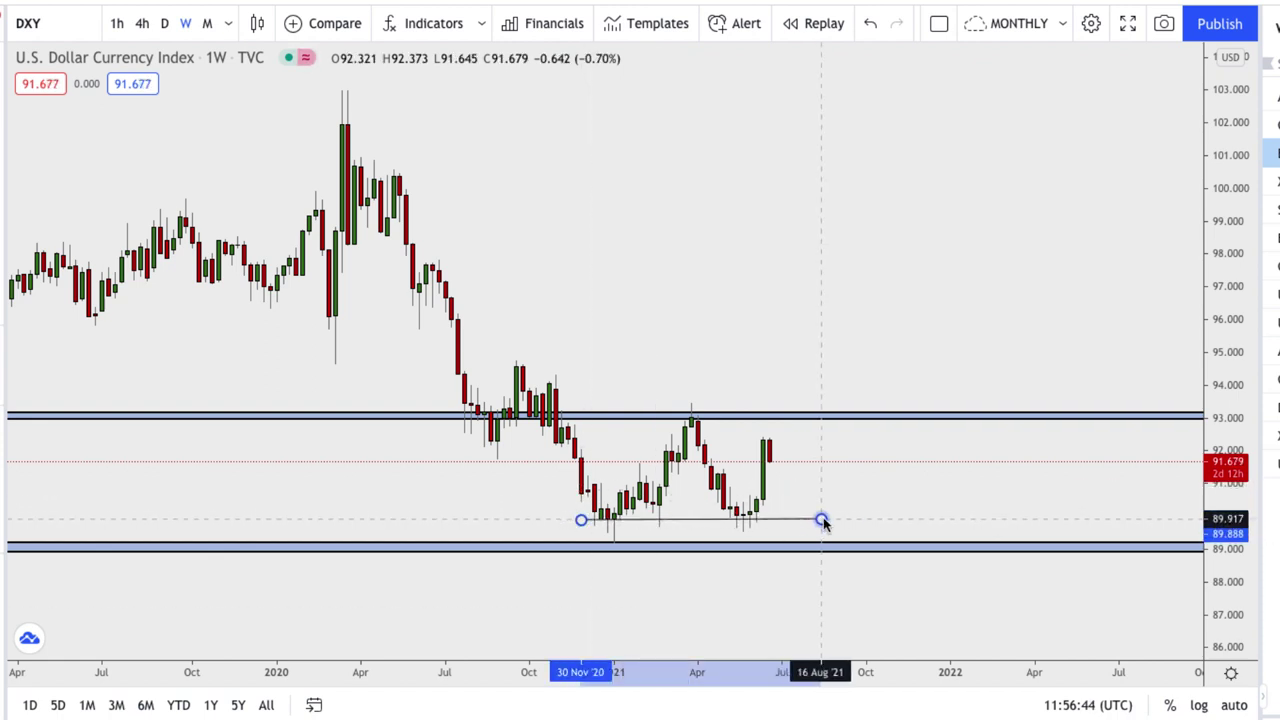
pyautogui.click(821, 520)
pyautogui.click(821, 514)
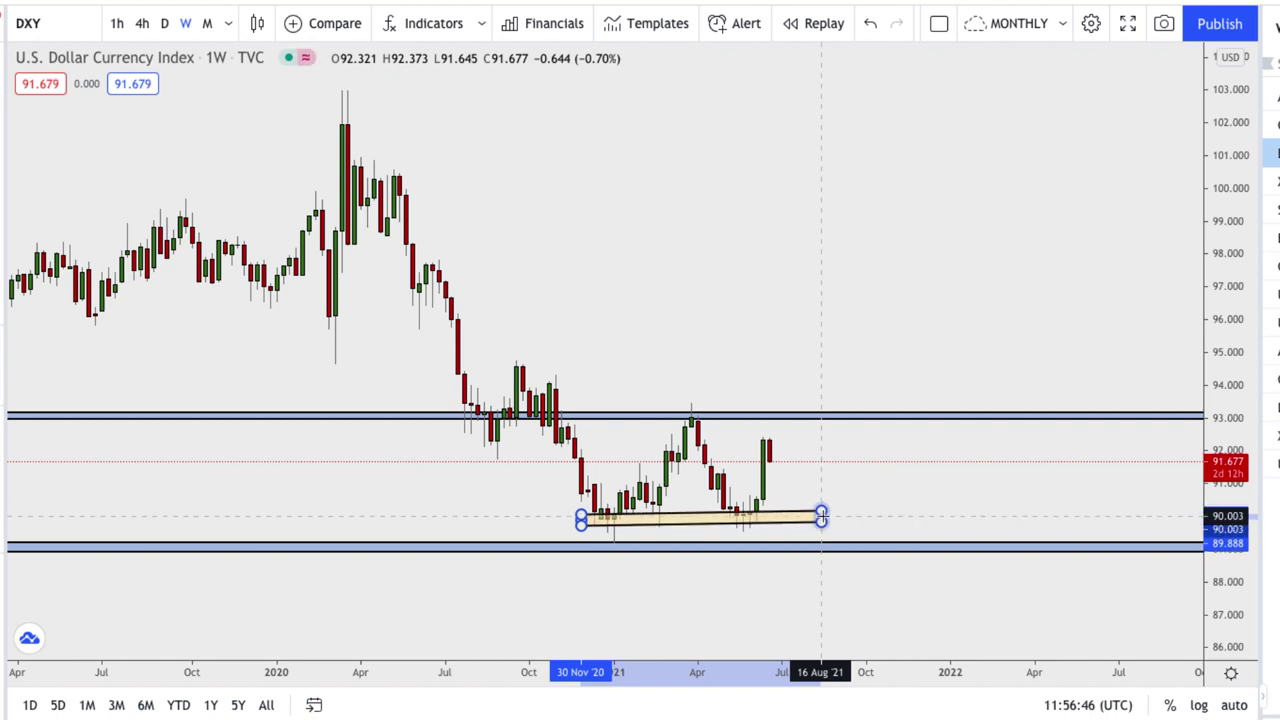
pyautogui.moveTo(821, 514); pyautogui.dragTo(822, 518)
pyautogui.click(966, 470)
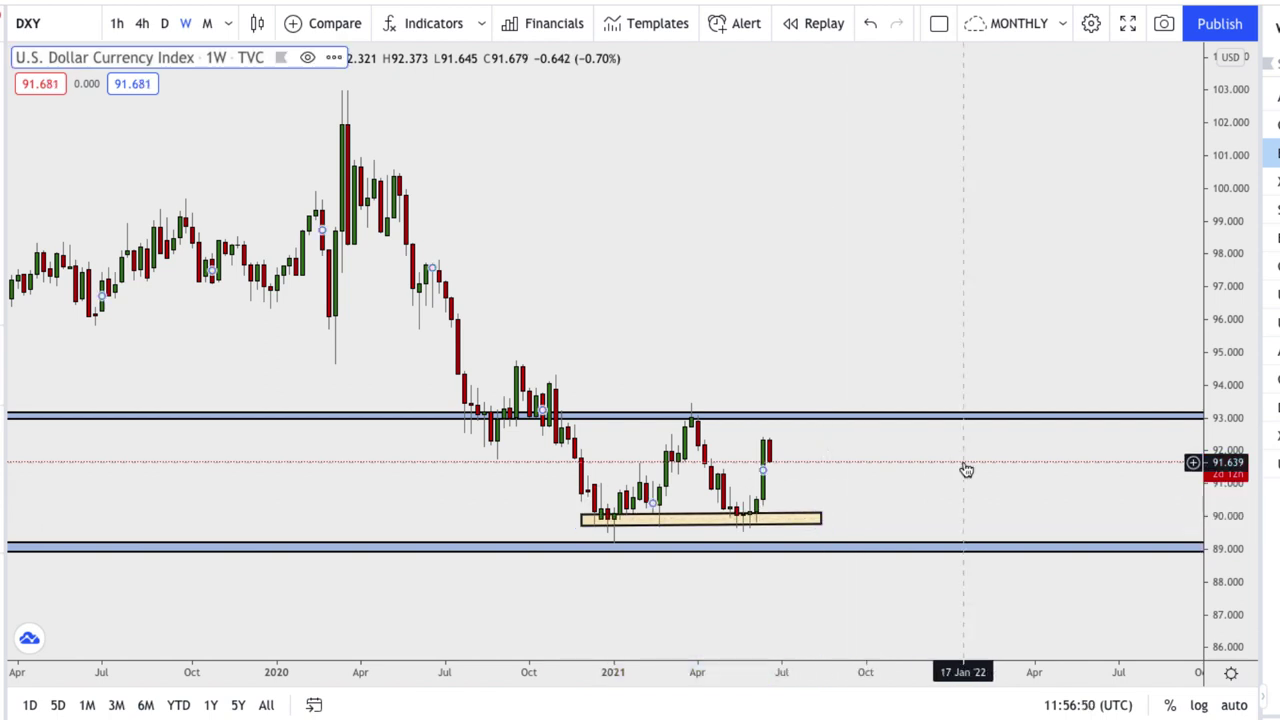
pyautogui.click(722, 386)
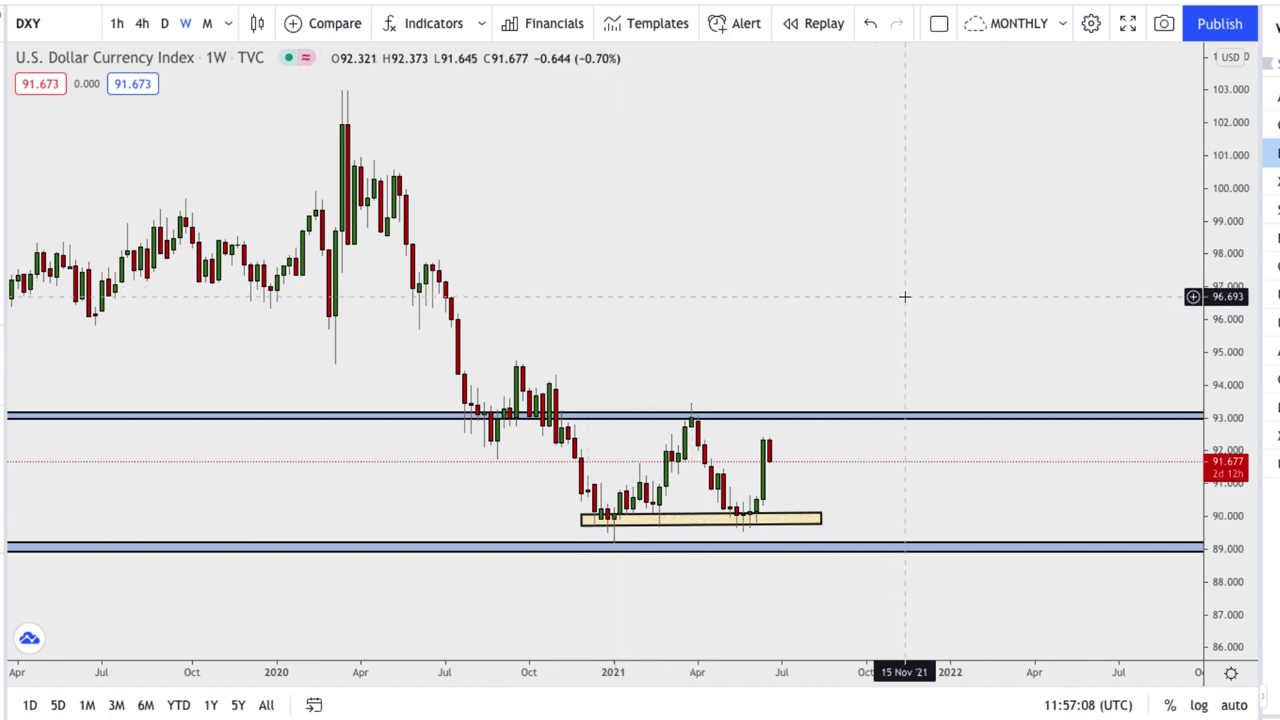
pyautogui.scroll(-1, 944, 300)
pyautogui.moveTo(1237, 285); pyautogui.dragTo(1237, 330)
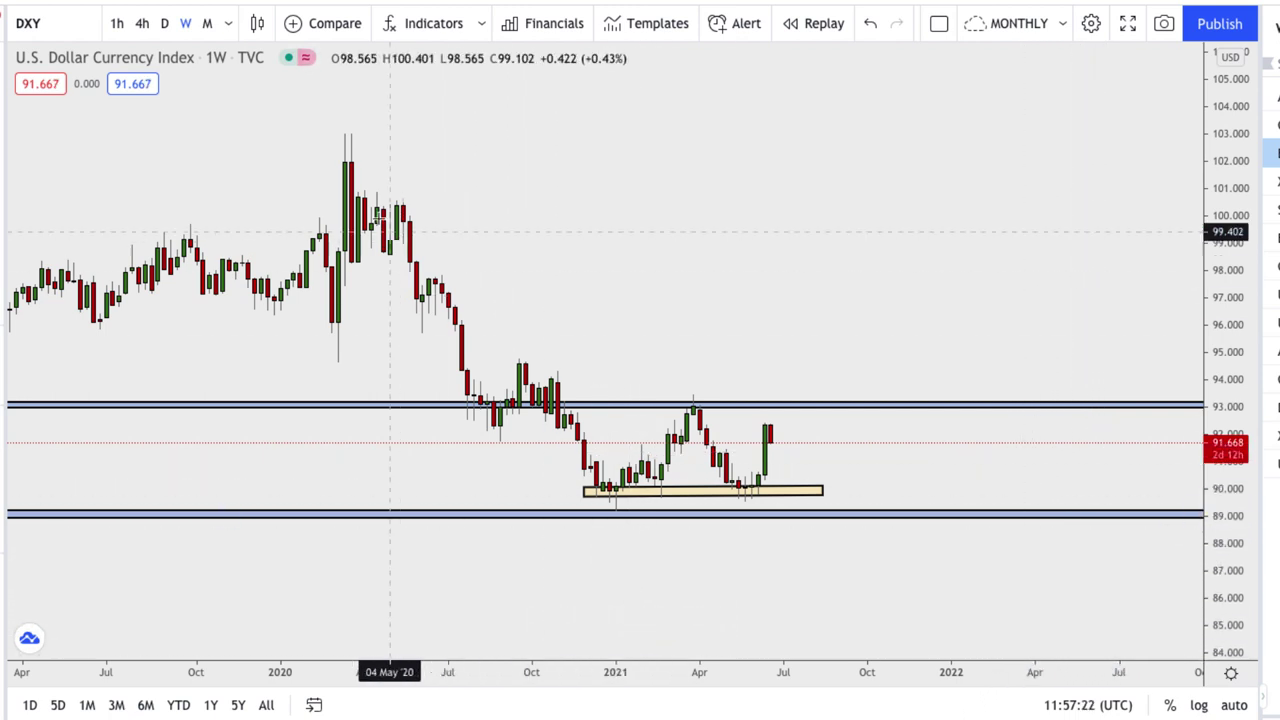
# Draw a trendline from the March 2020 high down onto the lower blue zone.
pyautogui.click(350, 138)
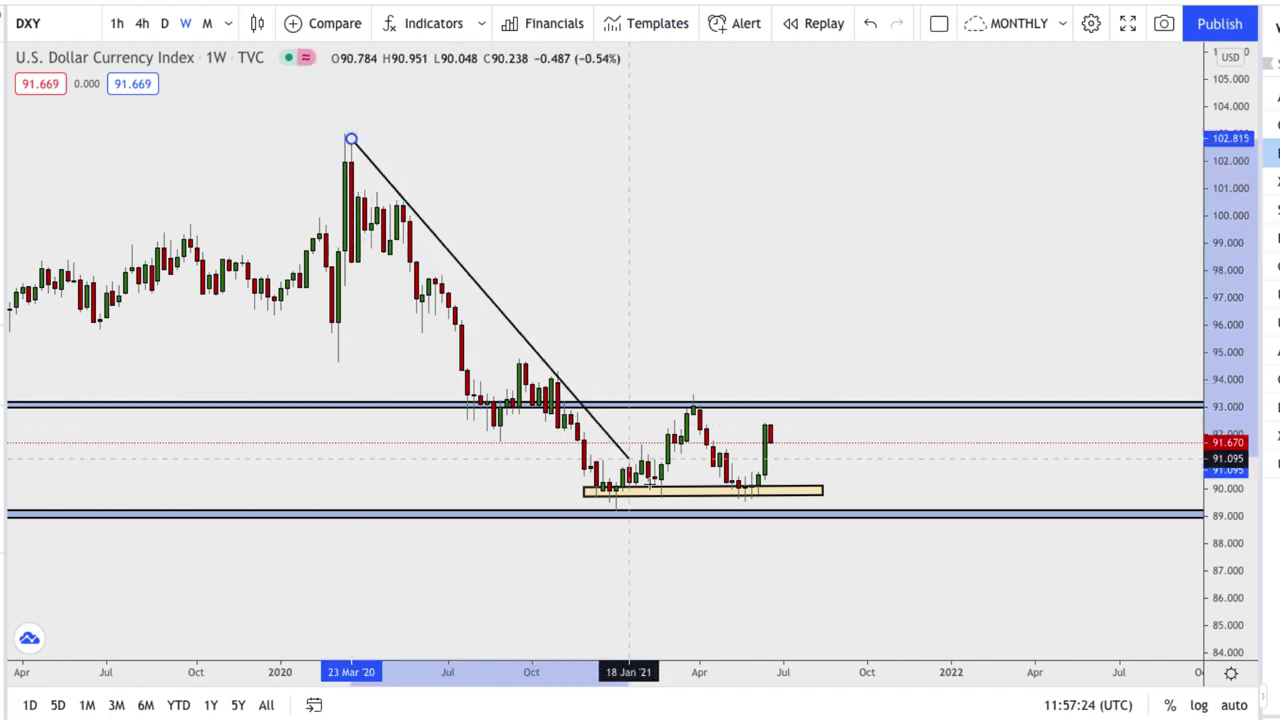
pyautogui.click(680, 513)
pyautogui.moveTo(817, 323); pyautogui.dragTo(862, 309)
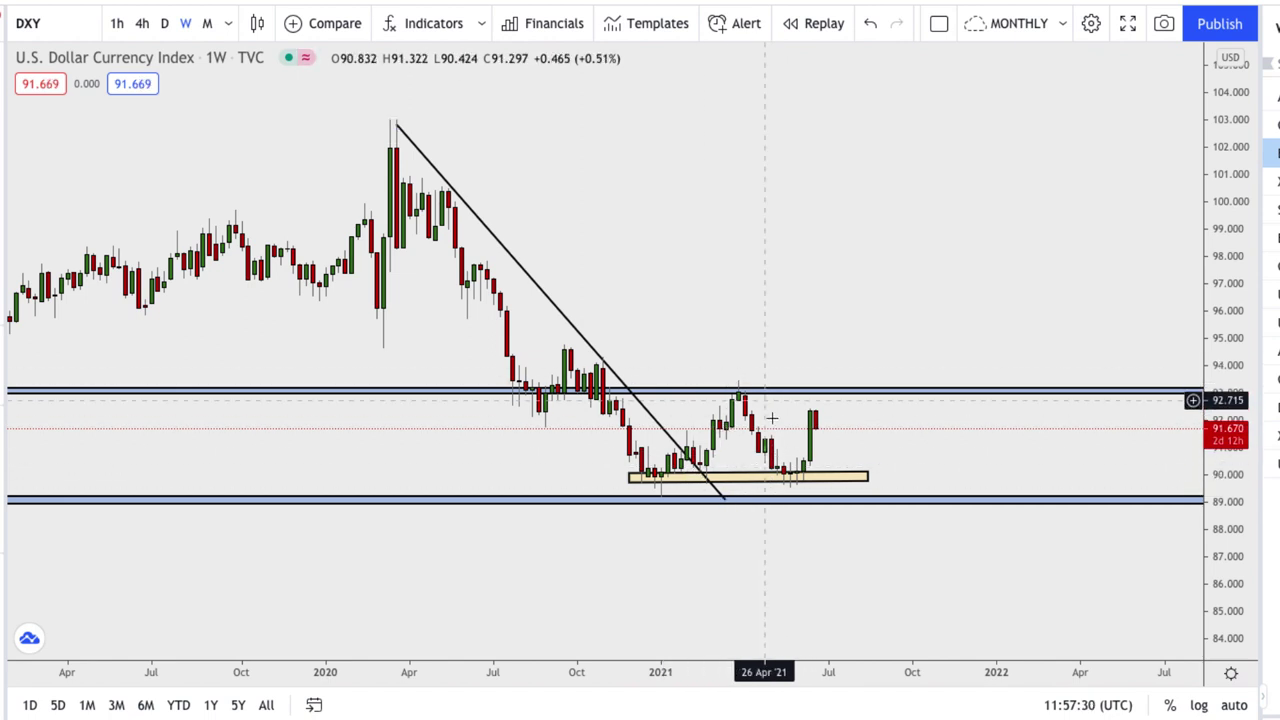
pyautogui.scroll(3, 800, 475)
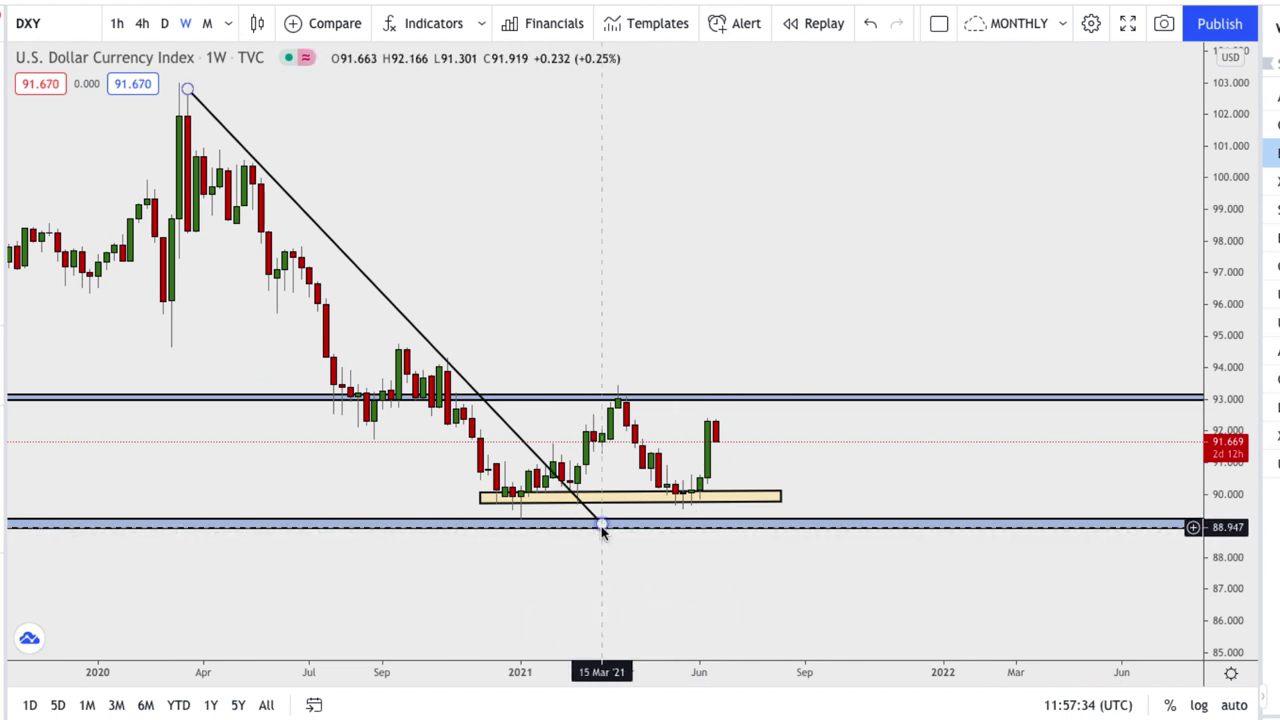
pyautogui.moveTo(600, 523); pyautogui.dragTo(820, 525)
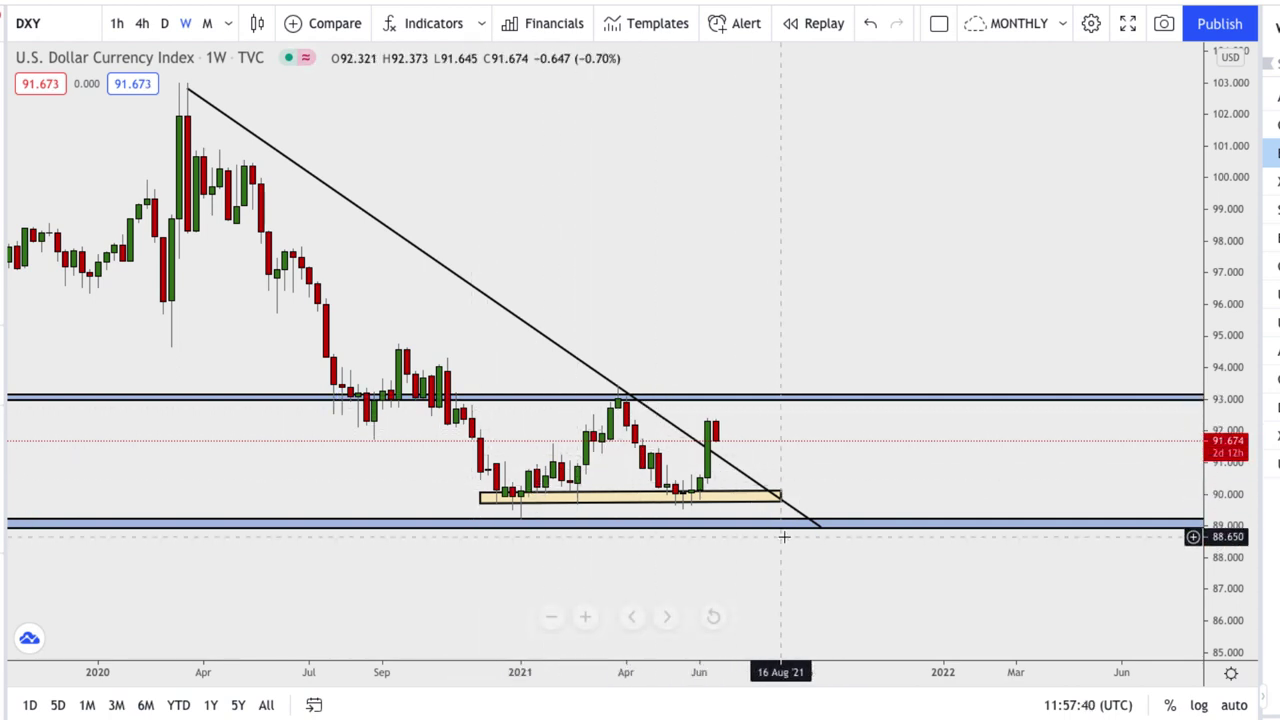
pyautogui.moveTo(820, 530)
pyautogui.mouseDown()
pyautogui.moveTo(663, 566)
pyautogui.moveTo(787, 525)
pyautogui.moveTo(829, 528)
pyautogui.mouseUp()
pyautogui.moveTo(842, 482); pyautogui.dragTo(891, 474)
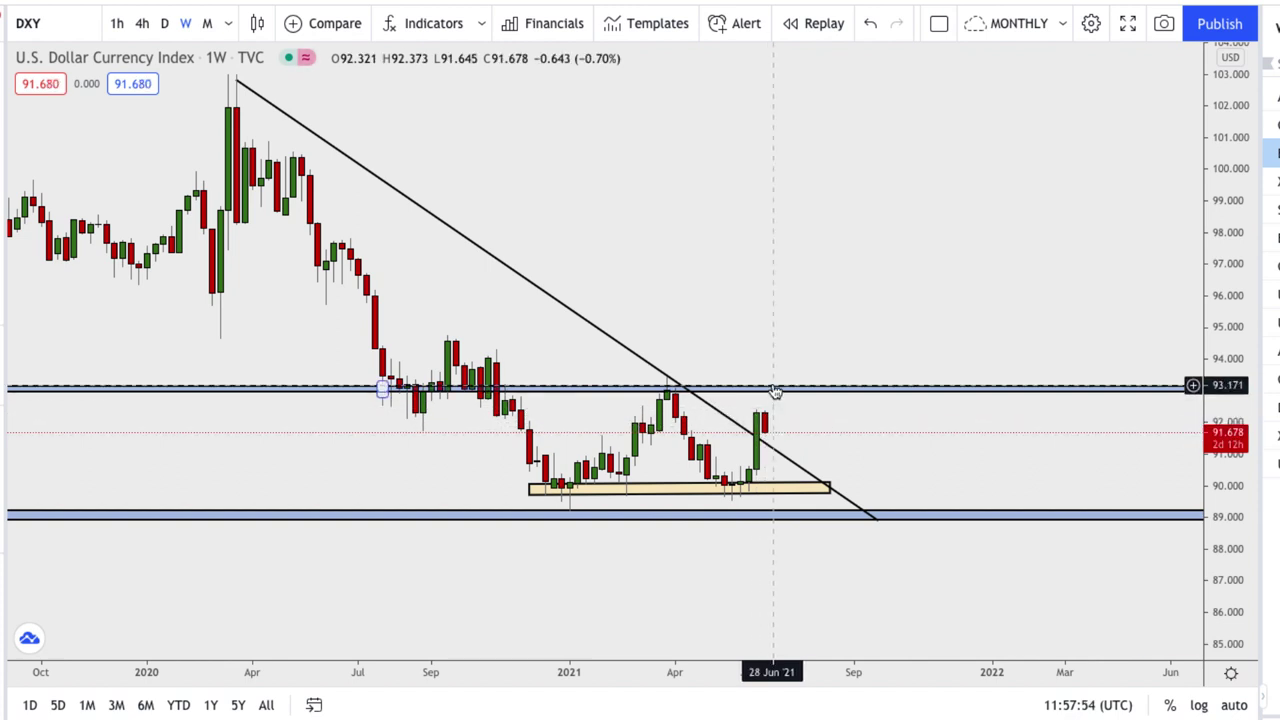
# Raise the upper blue zone's edge to about 93.3.
pyautogui.moveTo(775, 391); pyautogui.dragTo(778, 368)
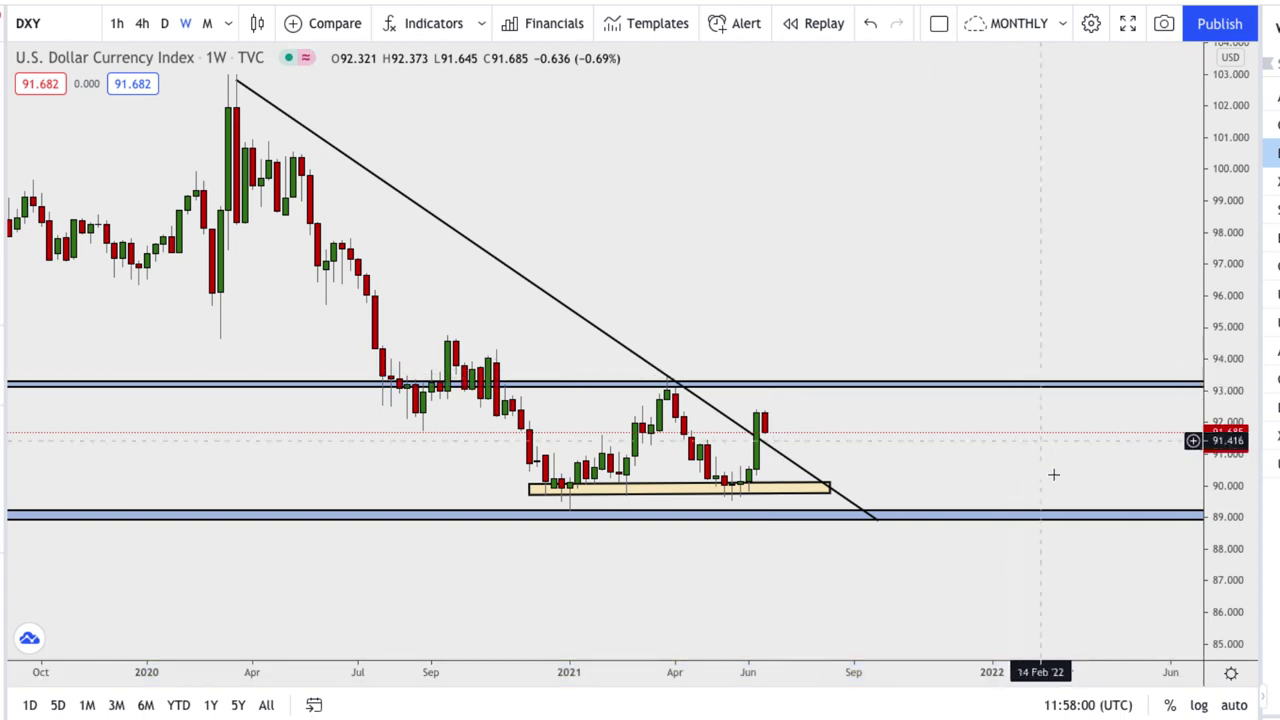
pyautogui.scroll(3, 1225, 528)
pyautogui.scroll(3, 1004, 512)
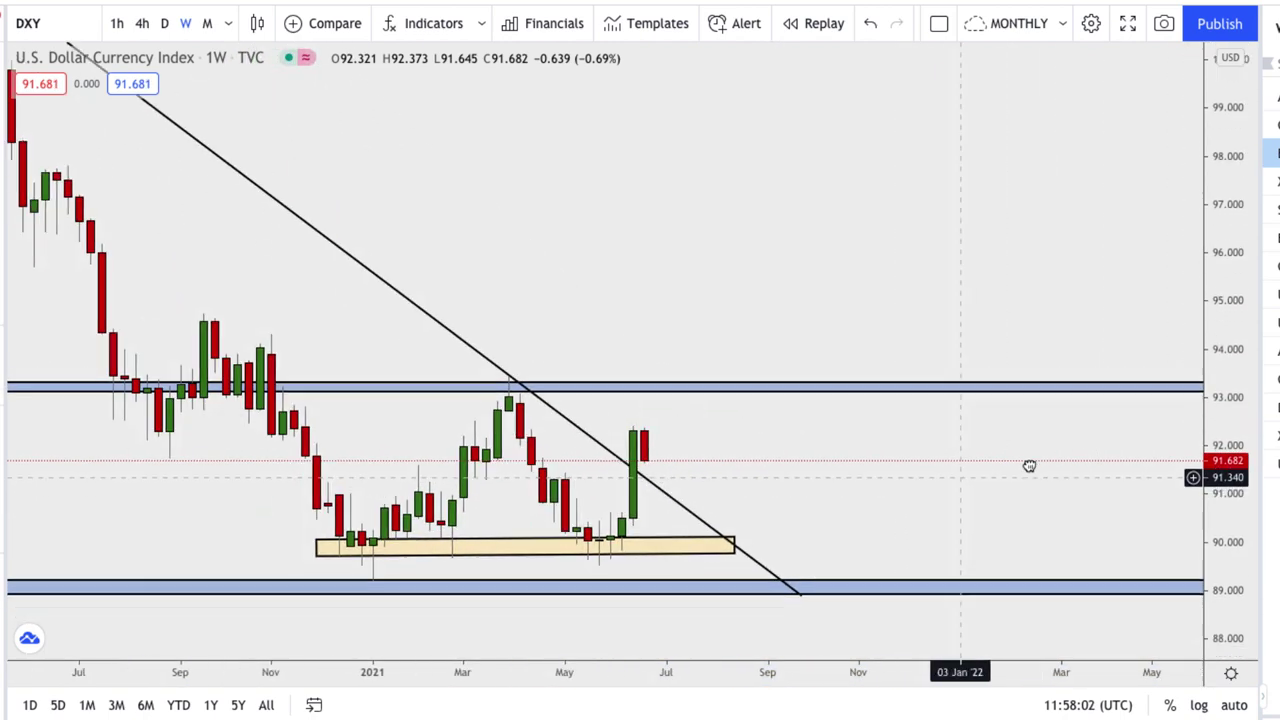
# Switch DXY to daily candles and frame the June 2021 breakout with space on the right.
pyautogui.click(166, 23)
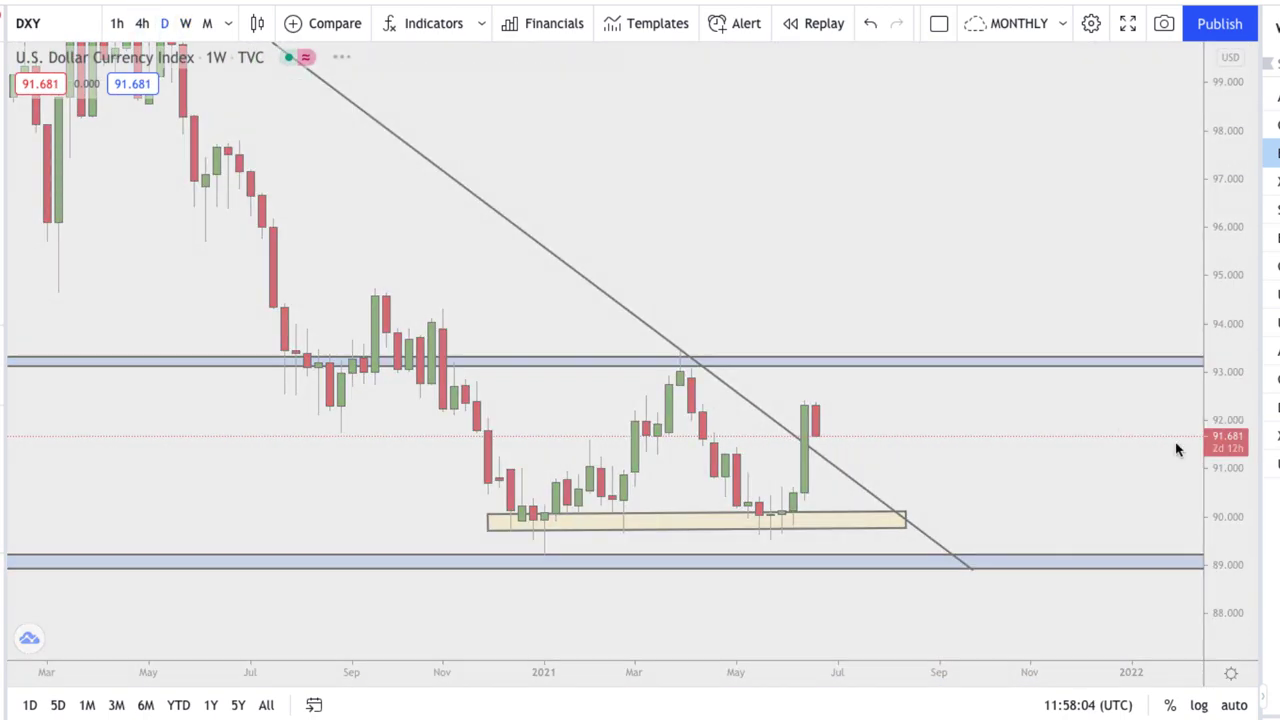
pyautogui.scroll(-5, 1165, 452)
pyautogui.scroll(-2, 1165, 452)
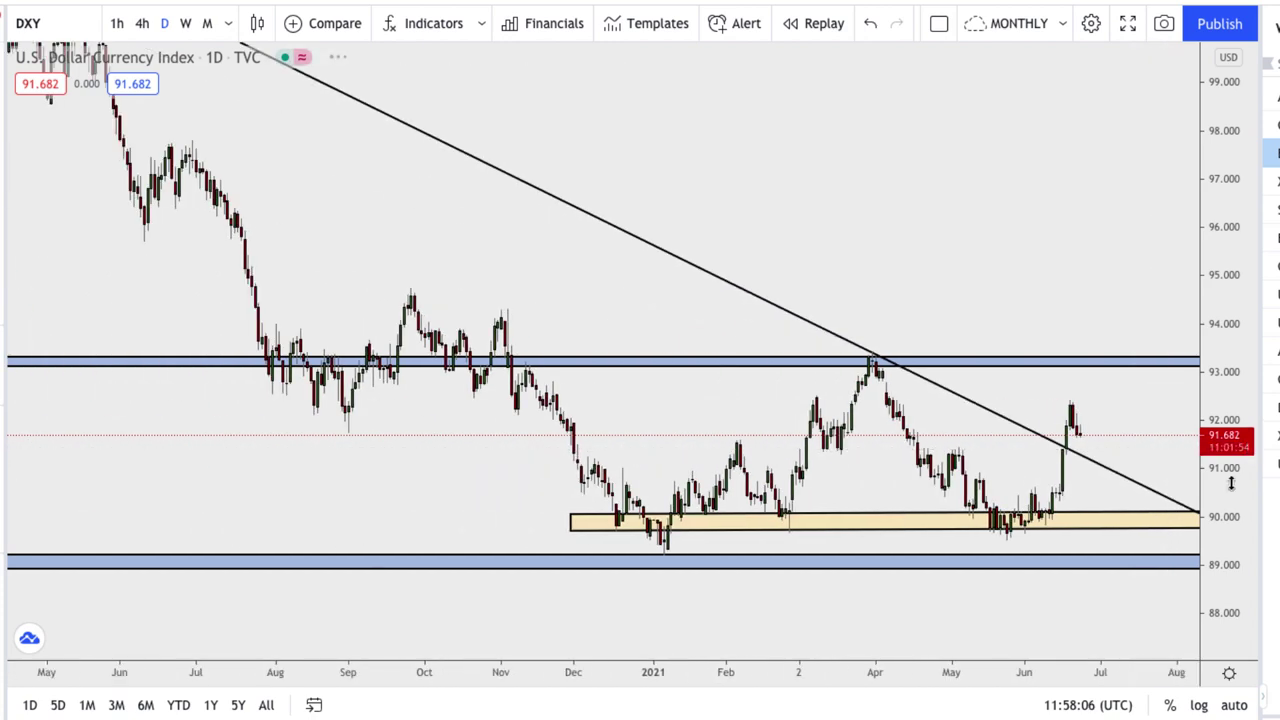
pyautogui.moveTo(1111, 320); pyautogui.dragTo(877, 248)
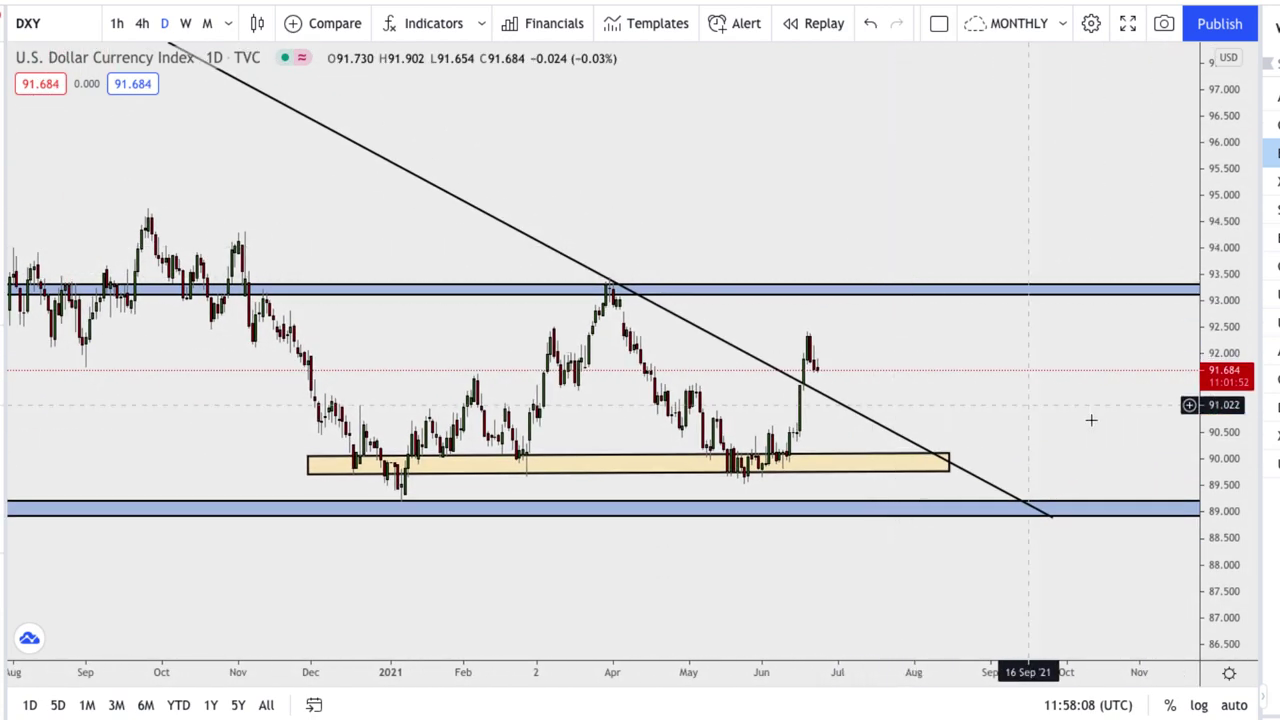
pyautogui.scroll(4, 857, 386)
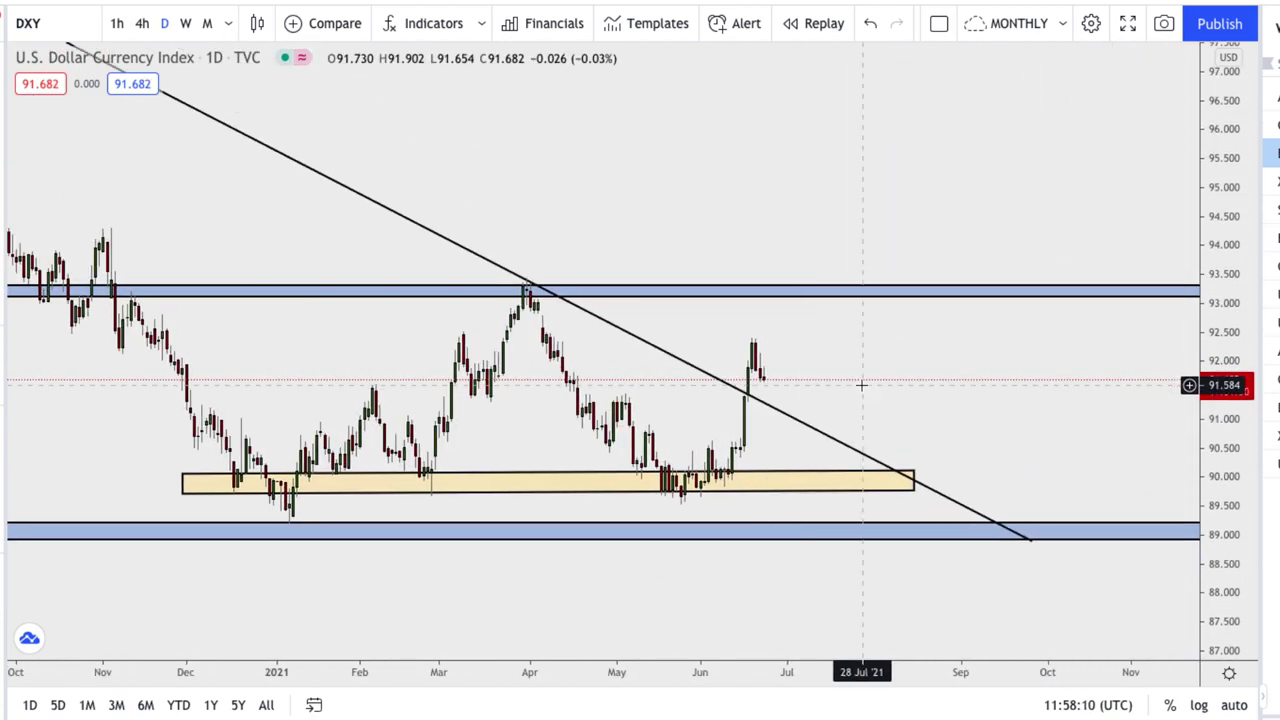
pyautogui.moveTo(969, 347); pyautogui.dragTo(955, 379)
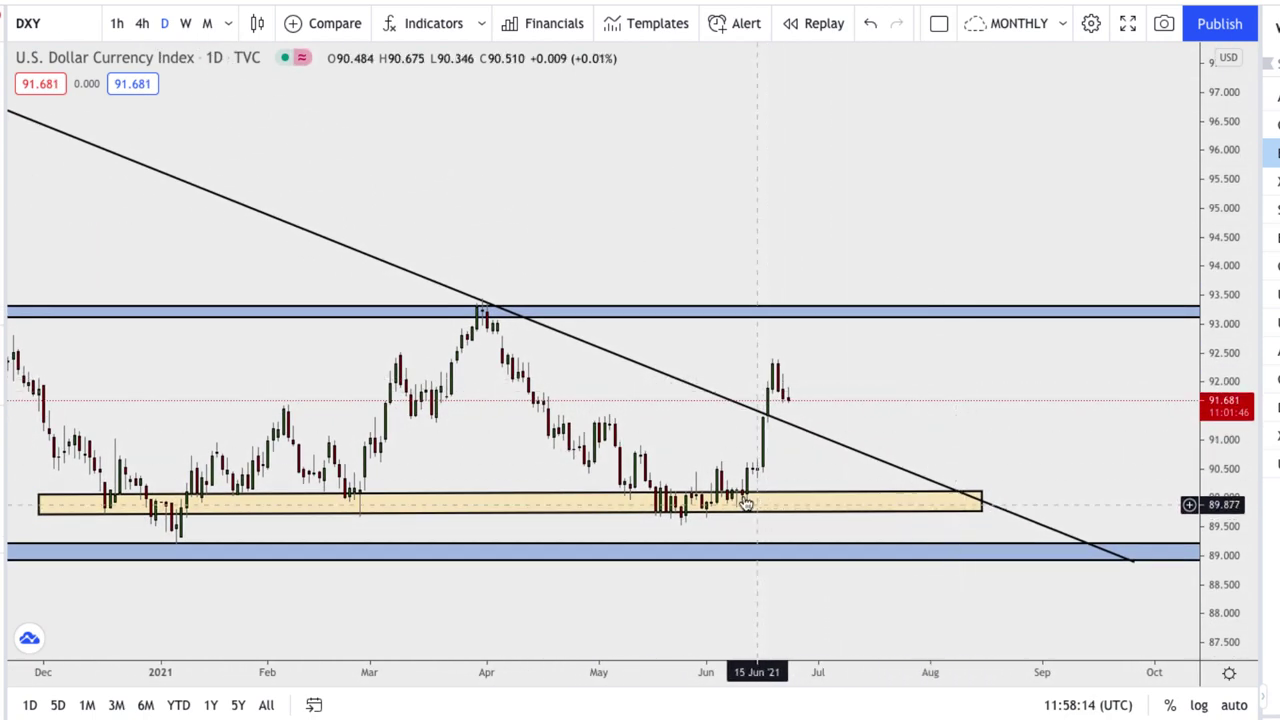
pyautogui.scroll(3, 800, 420)
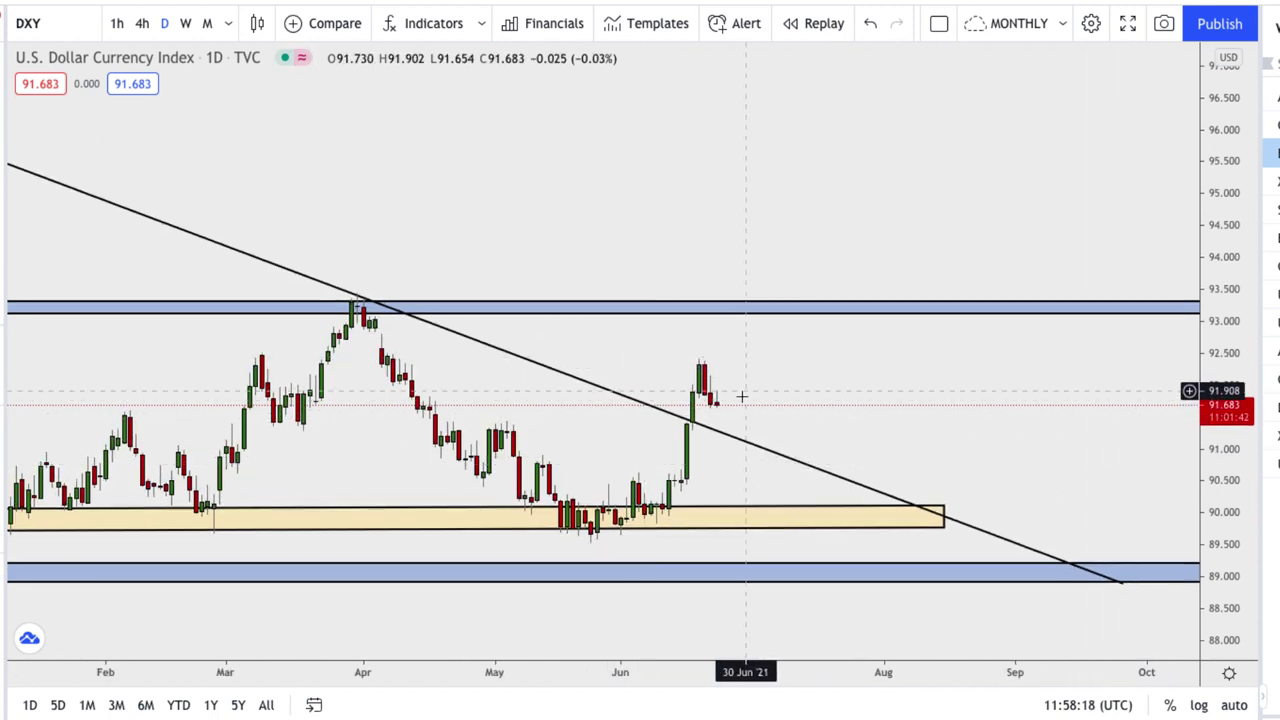
pyautogui.moveTo(896, 421); pyautogui.dragTo(904, 399)
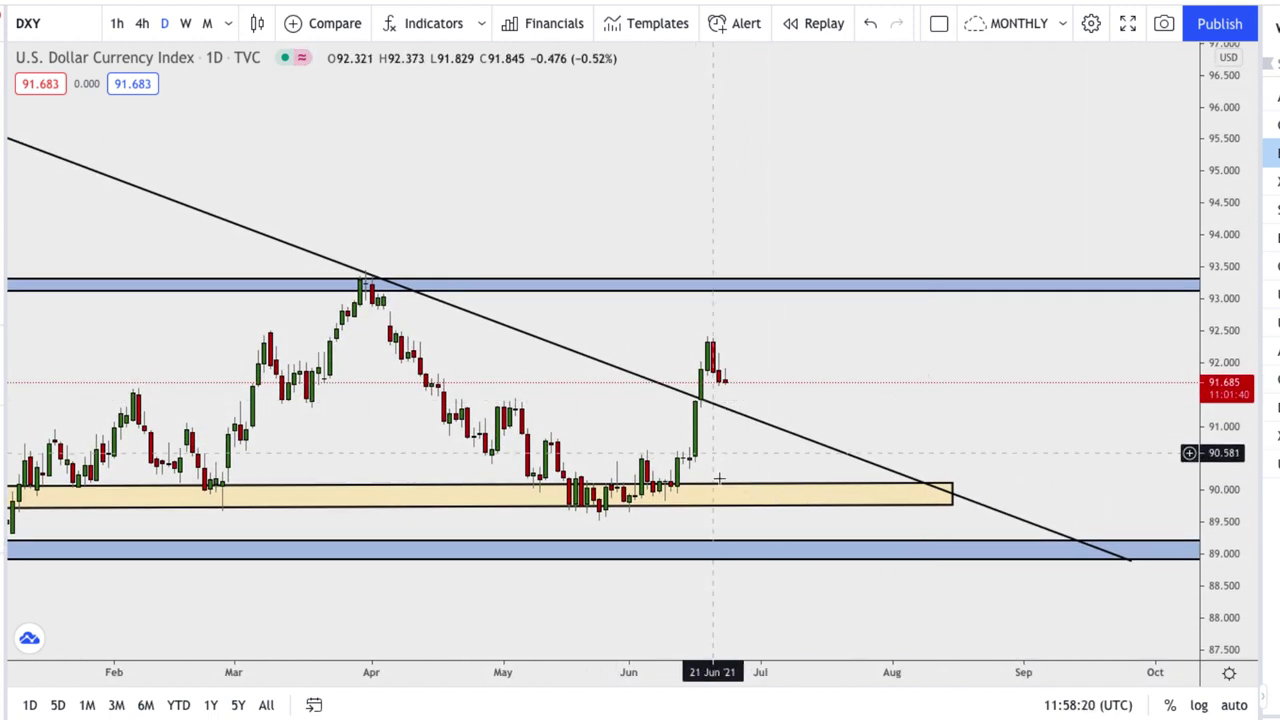
pyautogui.scroll(-2, 760, 449)
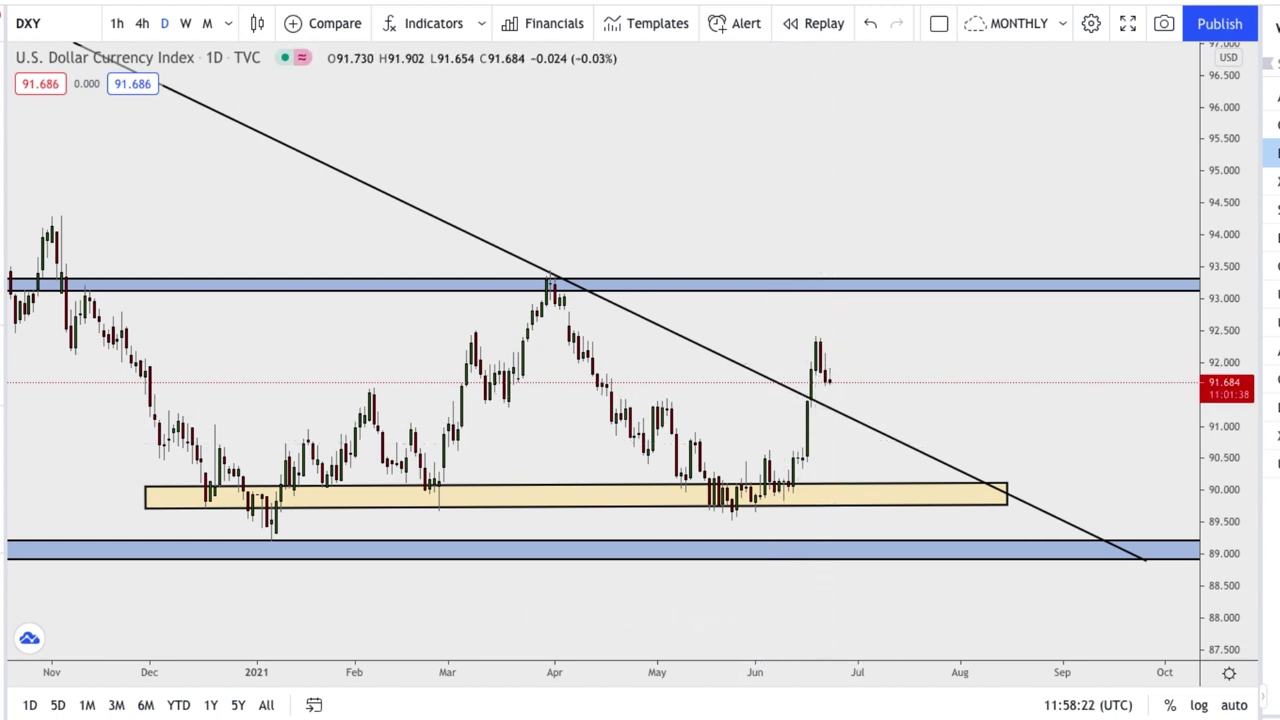
# Draw a Fibonacci retracement from DXY's June low to the recent high.
pyautogui.click(783, 498)
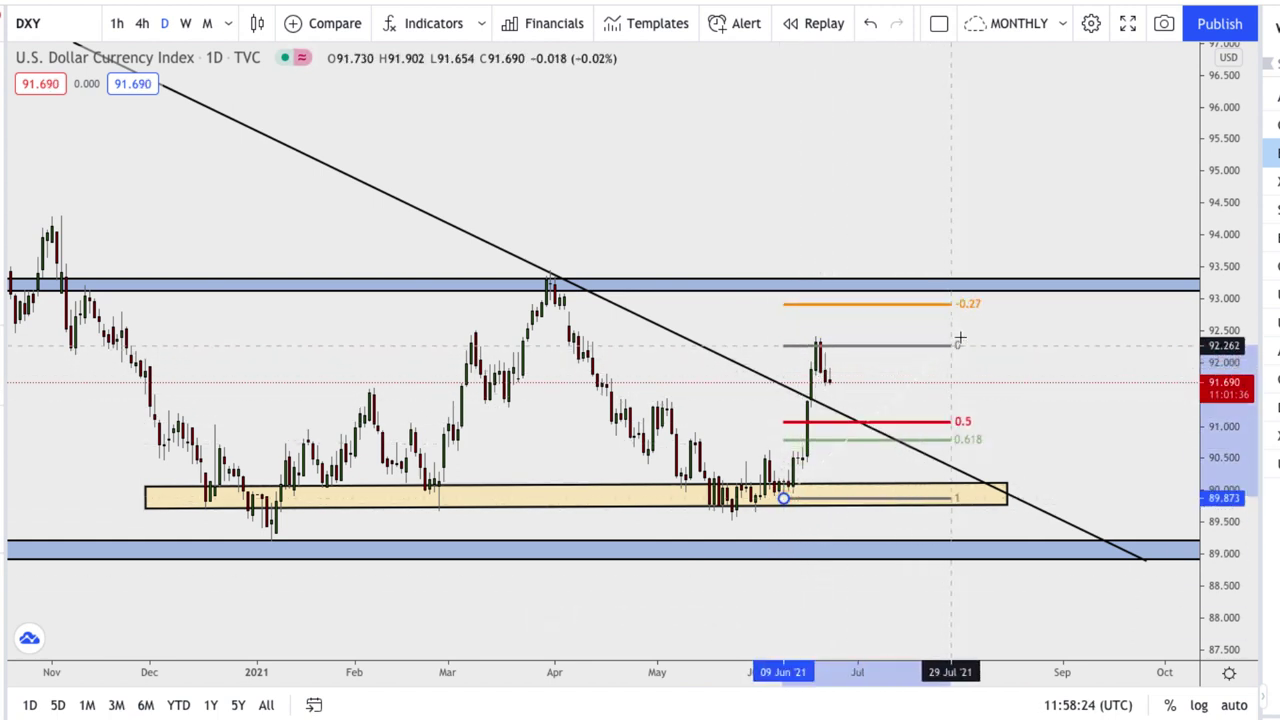
pyautogui.click(966, 338)
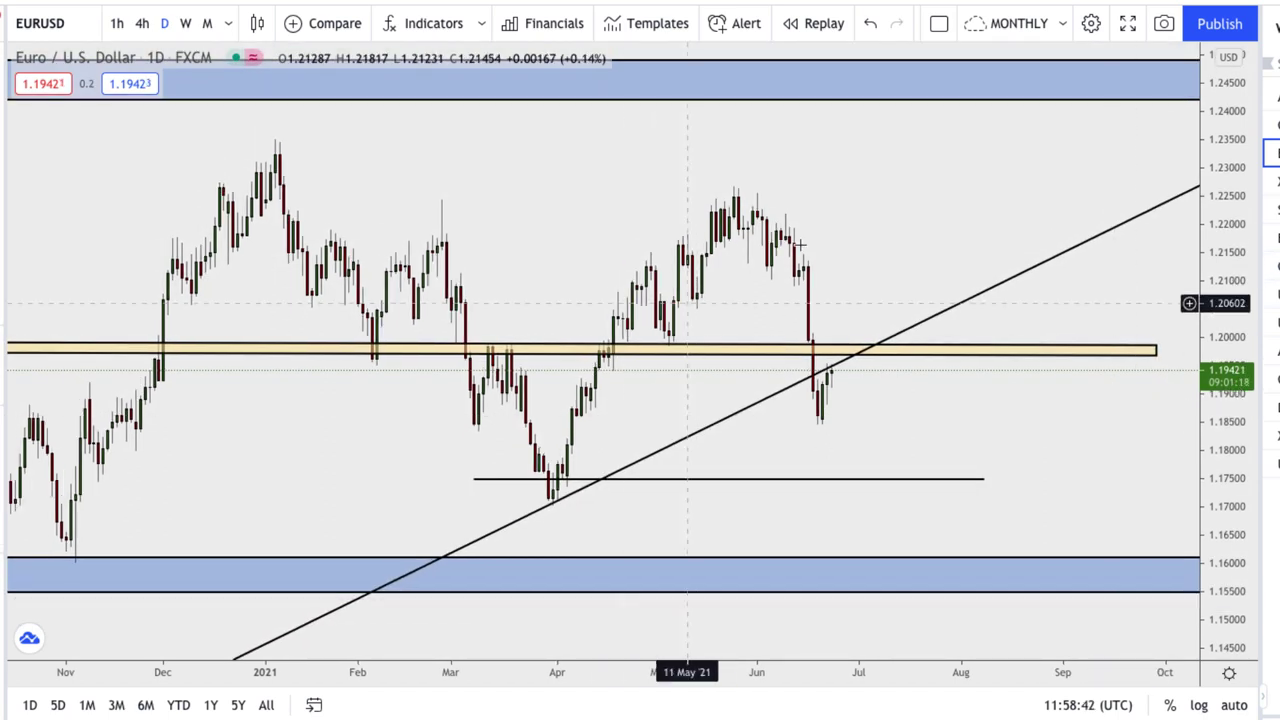
# Switch EURUSD to weekly candles and rescale to frame the 1.175 swing low.
pyautogui.click(183, 28)
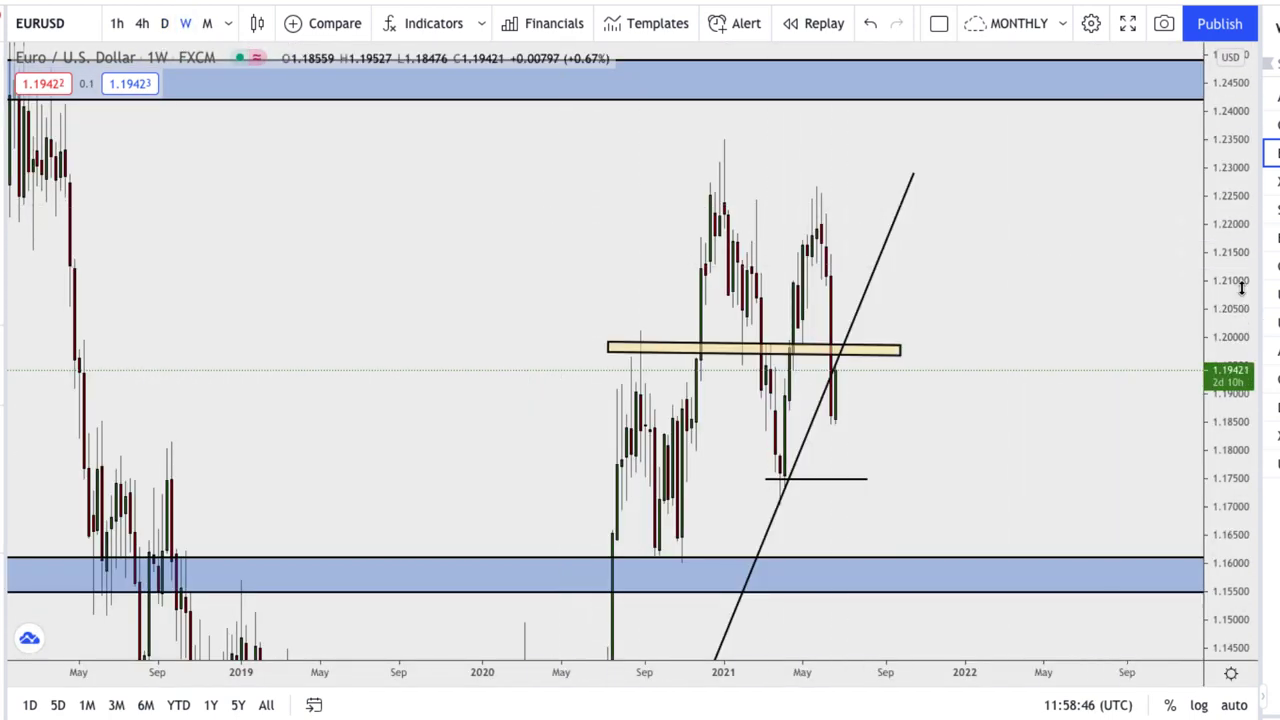
pyautogui.moveTo(1241, 288); pyautogui.dragTo(1236, 535)
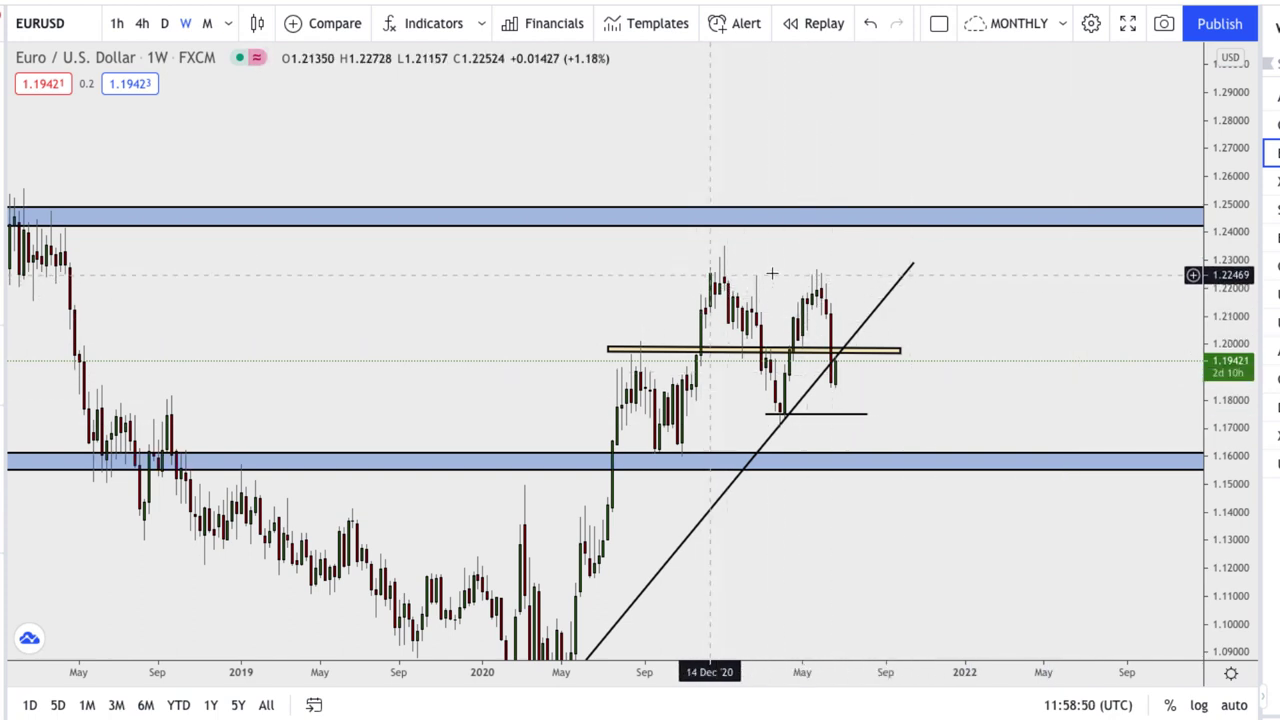
pyautogui.scroll(-3, 772, 272)
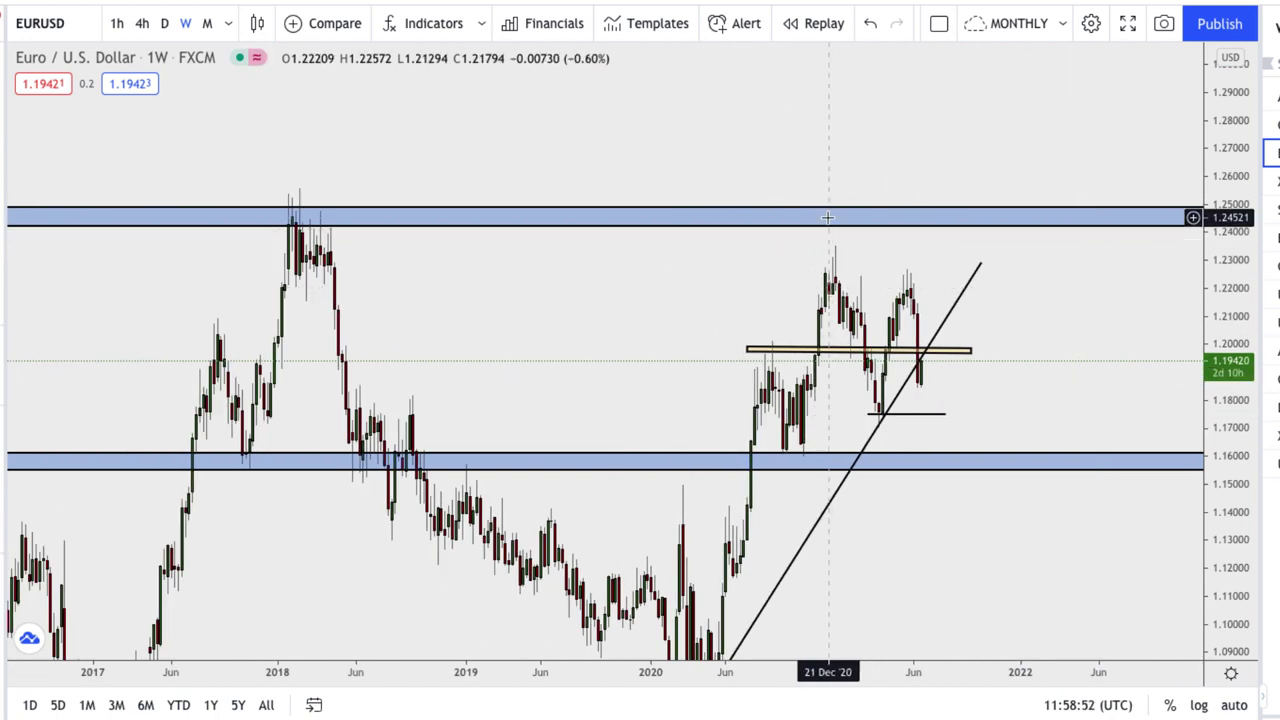
pyautogui.scroll(-2, 828, 219)
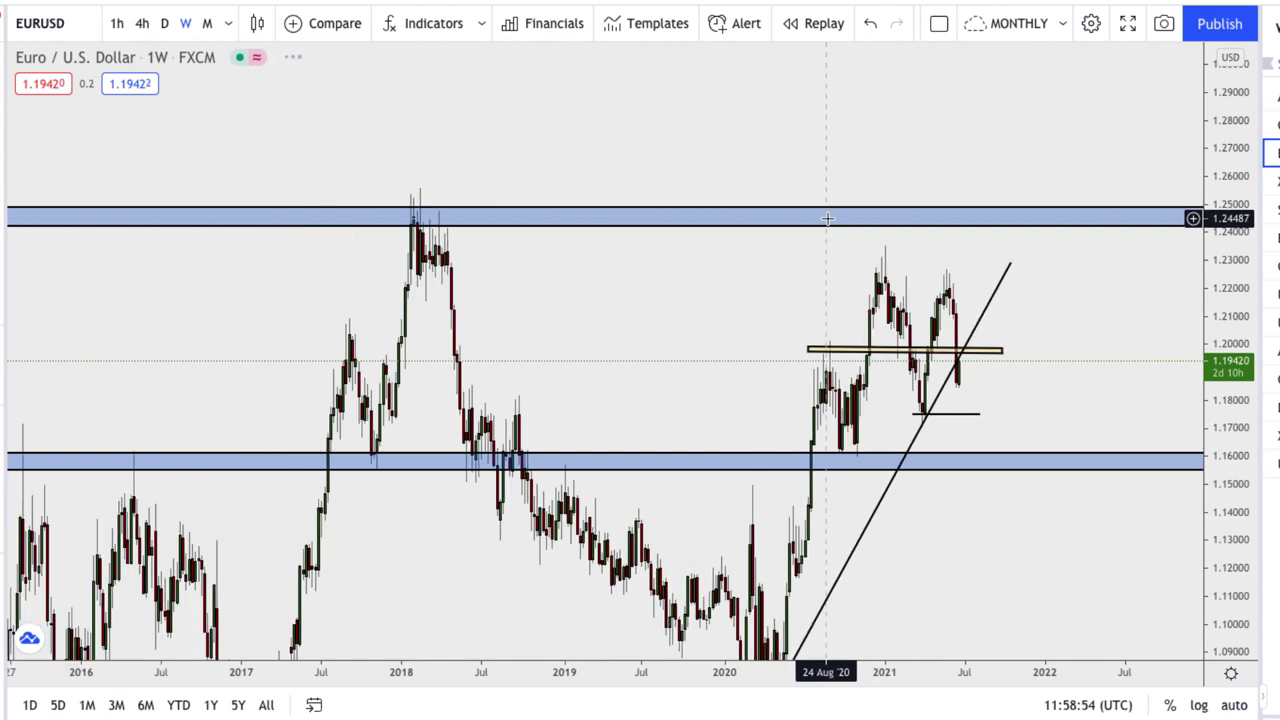
pyautogui.scroll(4, 828, 219)
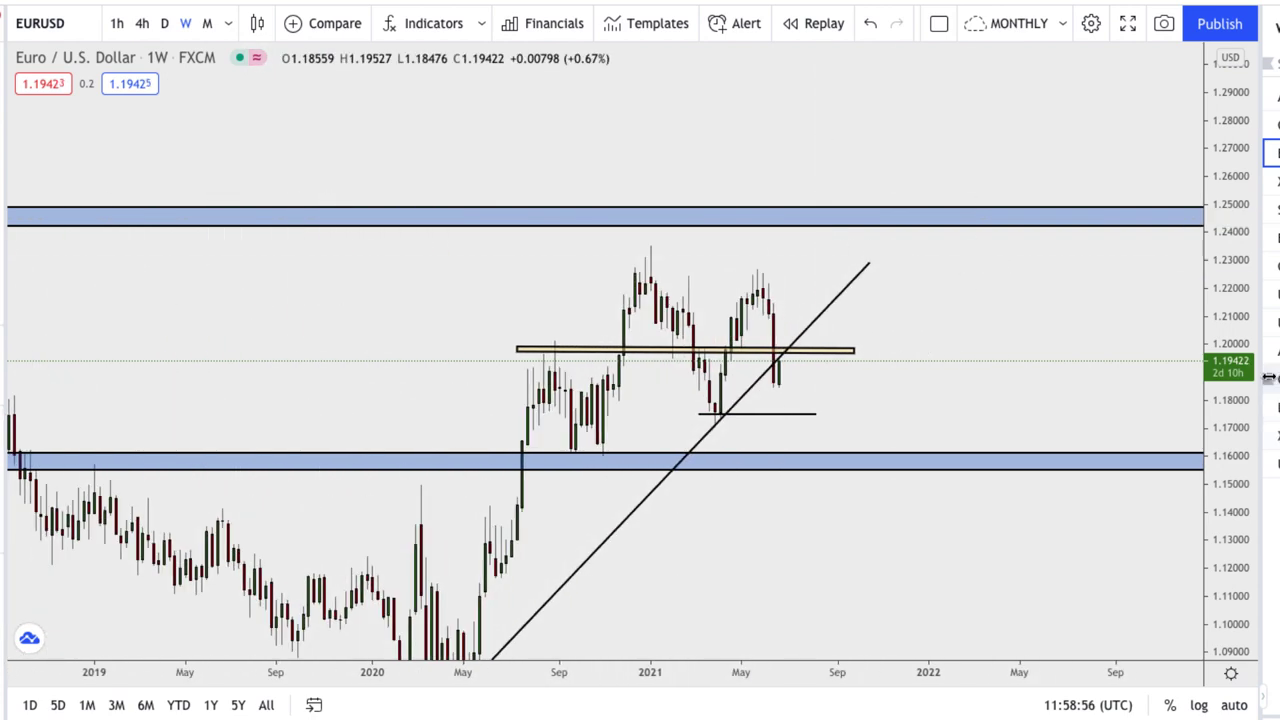
pyautogui.moveTo(1268, 378); pyautogui.dragTo(1240, 460)
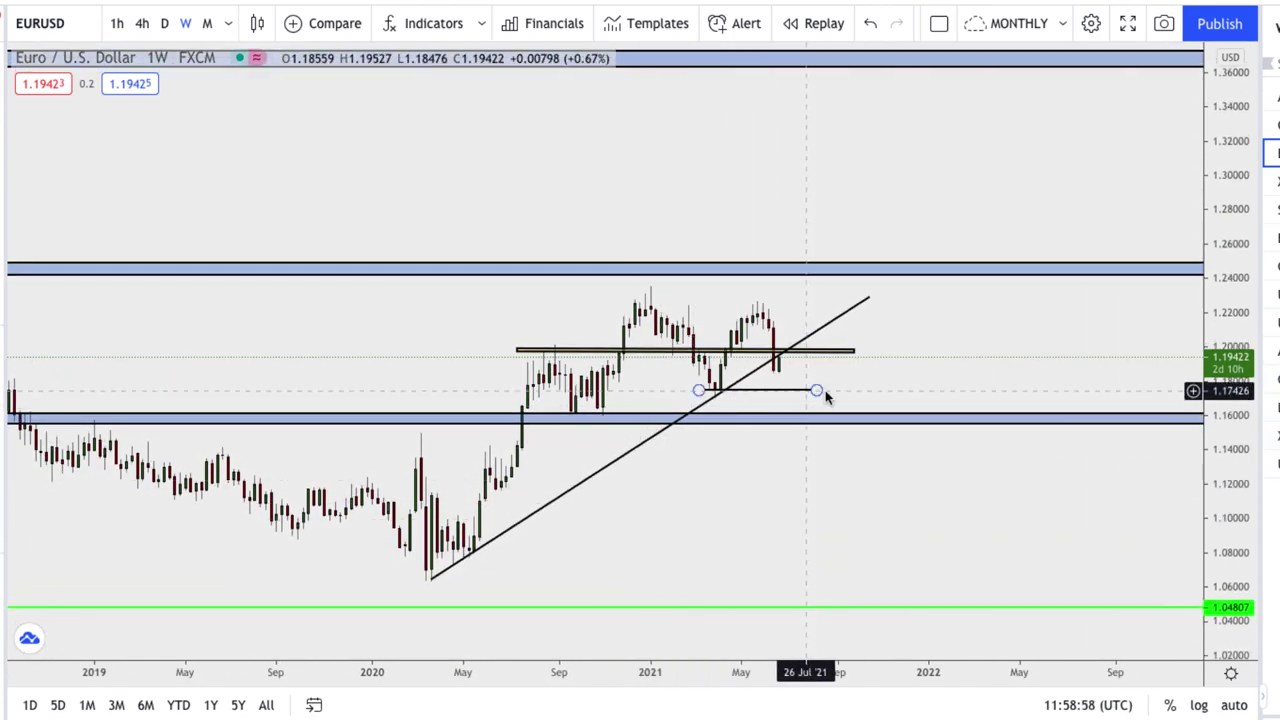
pyautogui.moveTo(1230, 446); pyautogui.dragTo(1230, 380)
pyautogui.scroll(2, 886, 331)
pyautogui.moveTo(886, 331); pyautogui.dragTo(1038, 286)
pyautogui.moveTo(800, 389); pyautogui.dragTo(846, 346)
# Check the short horizontal line near 1.175, then return EURUSD to daily candles.
pyautogui.click(783, 352)
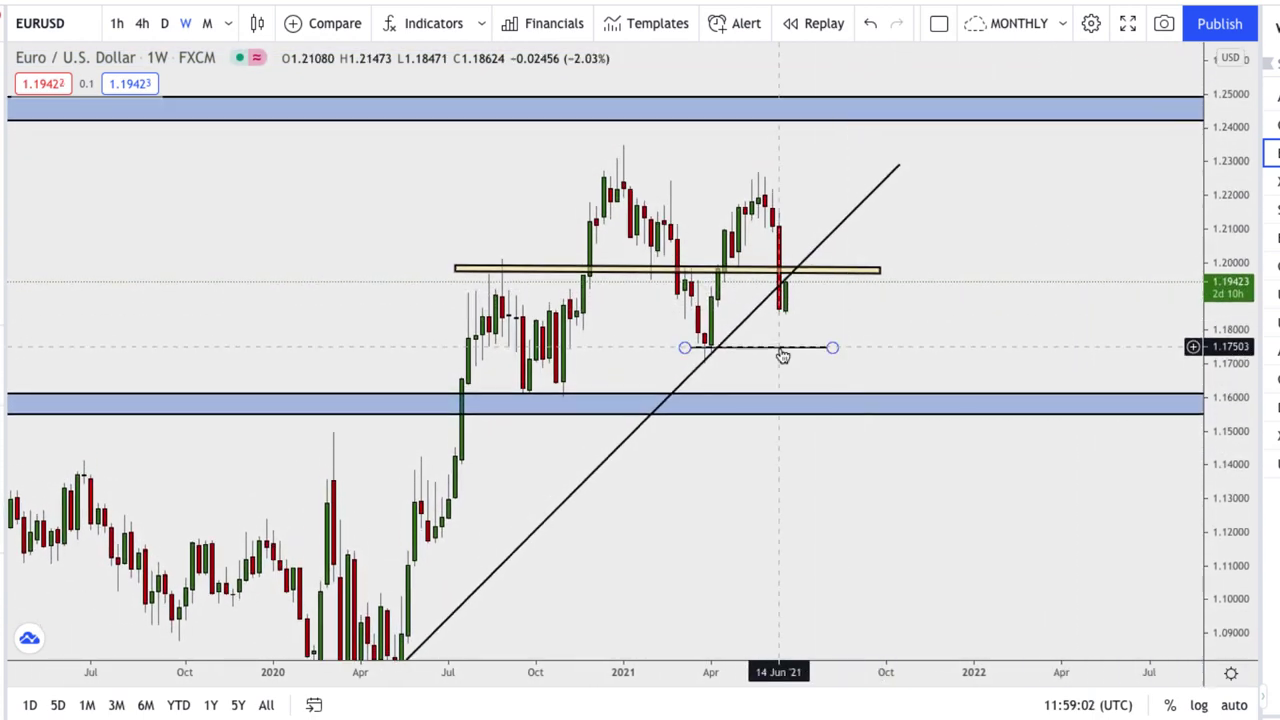
pyautogui.click(786, 362)
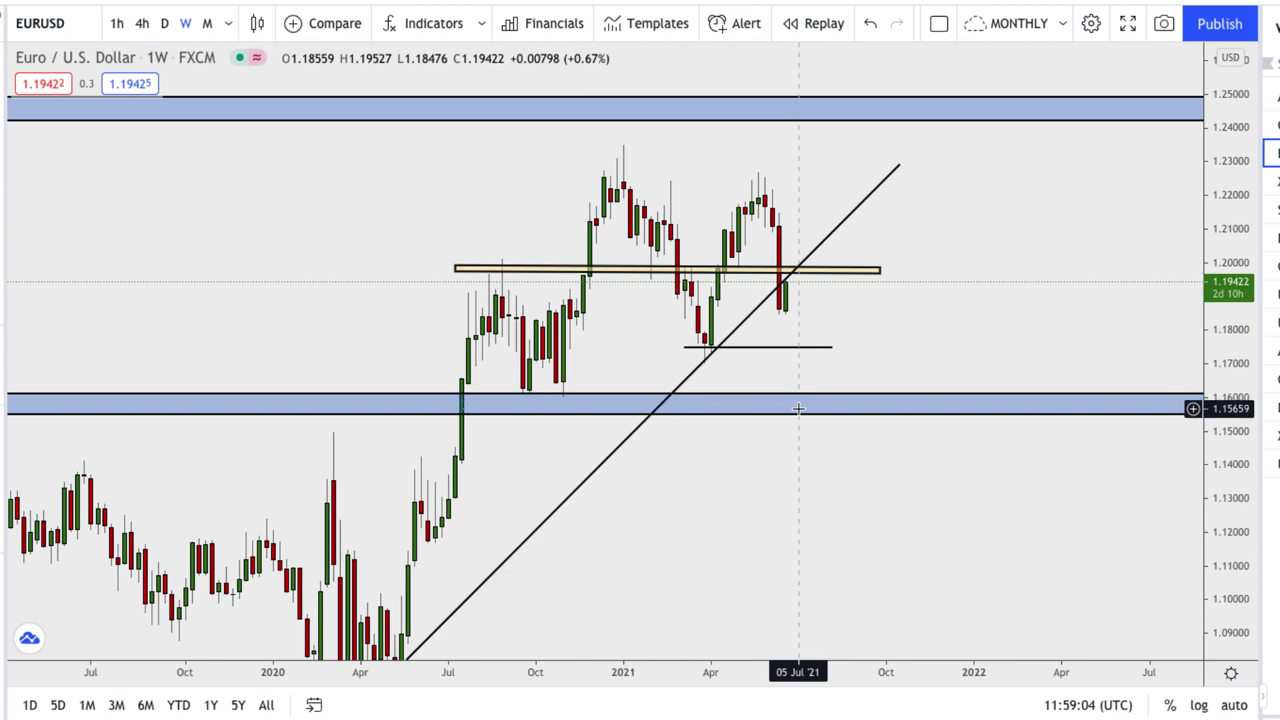
pyautogui.click(164, 23)
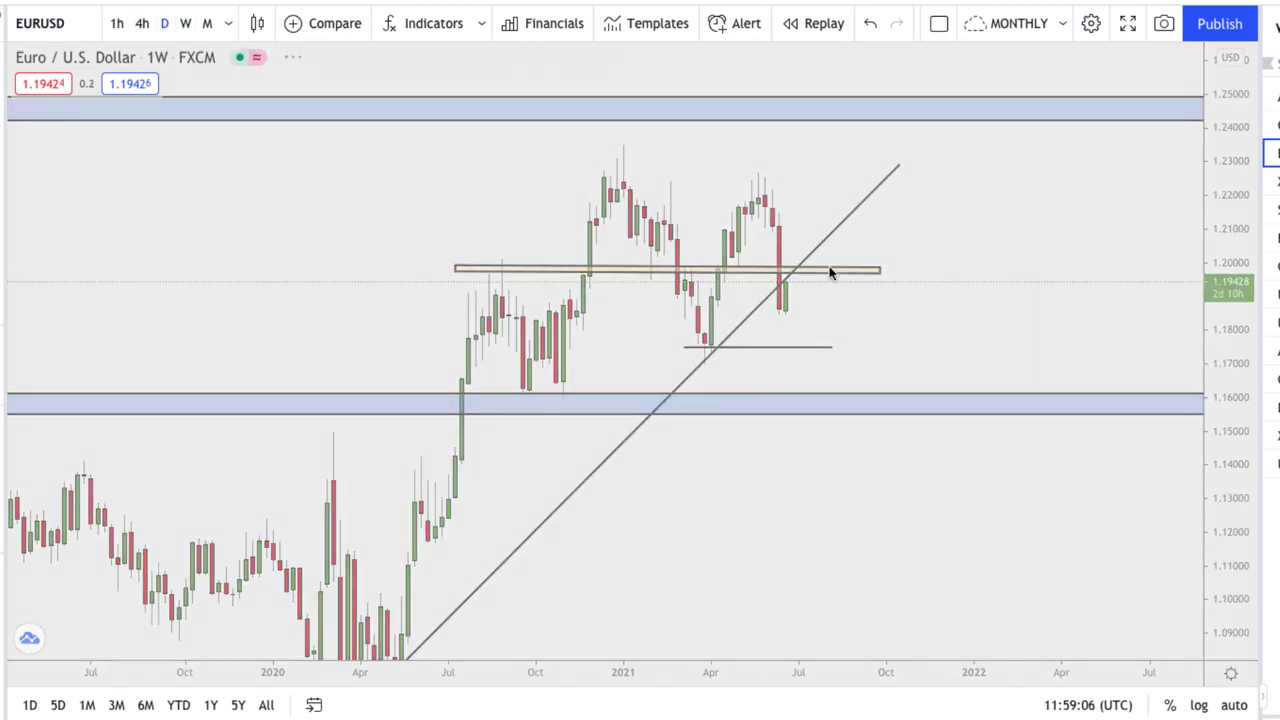
pyautogui.scroll(-5, 1049, 371)
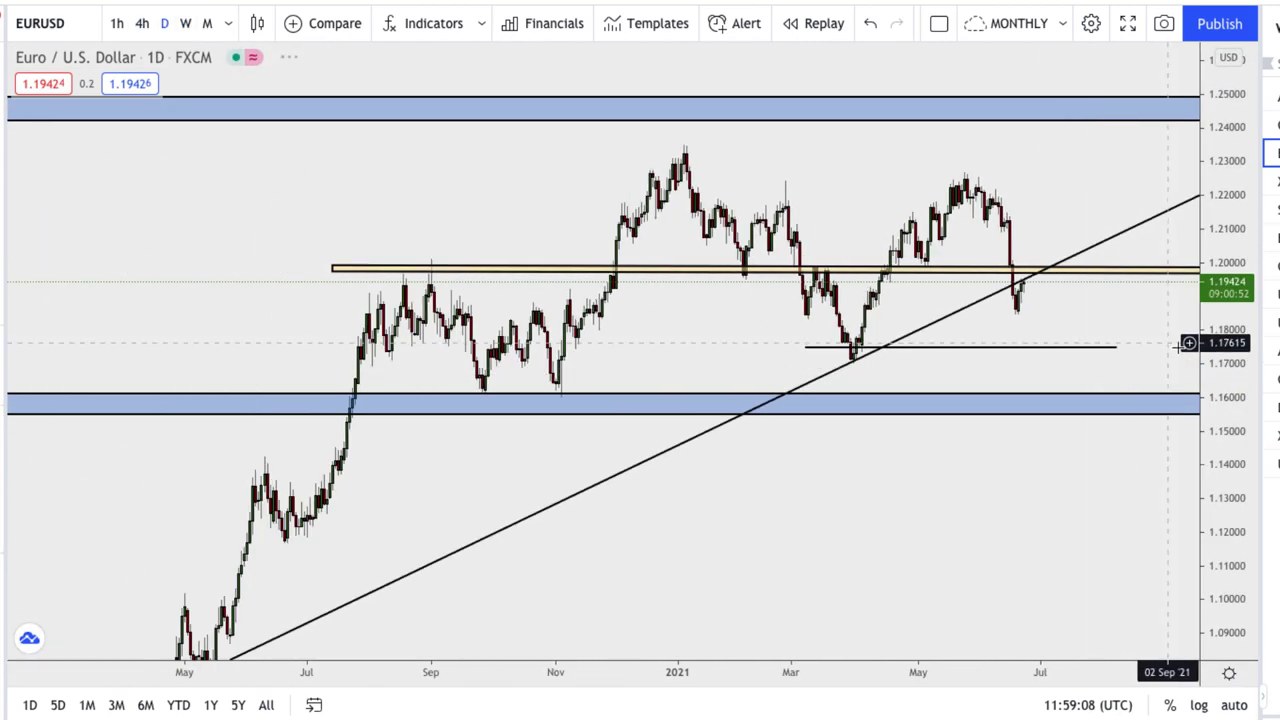
pyautogui.scroll(5, 949, 289)
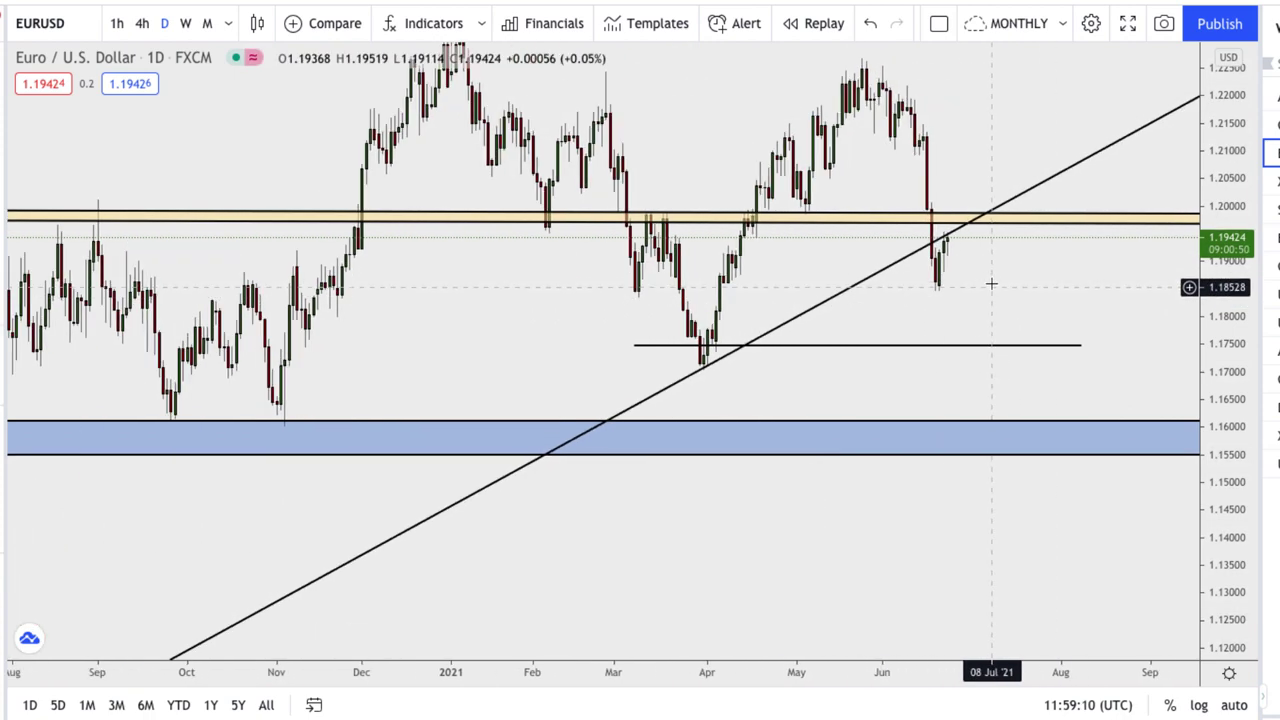
pyautogui.moveTo(991, 284); pyautogui.dragTo(762, 291)
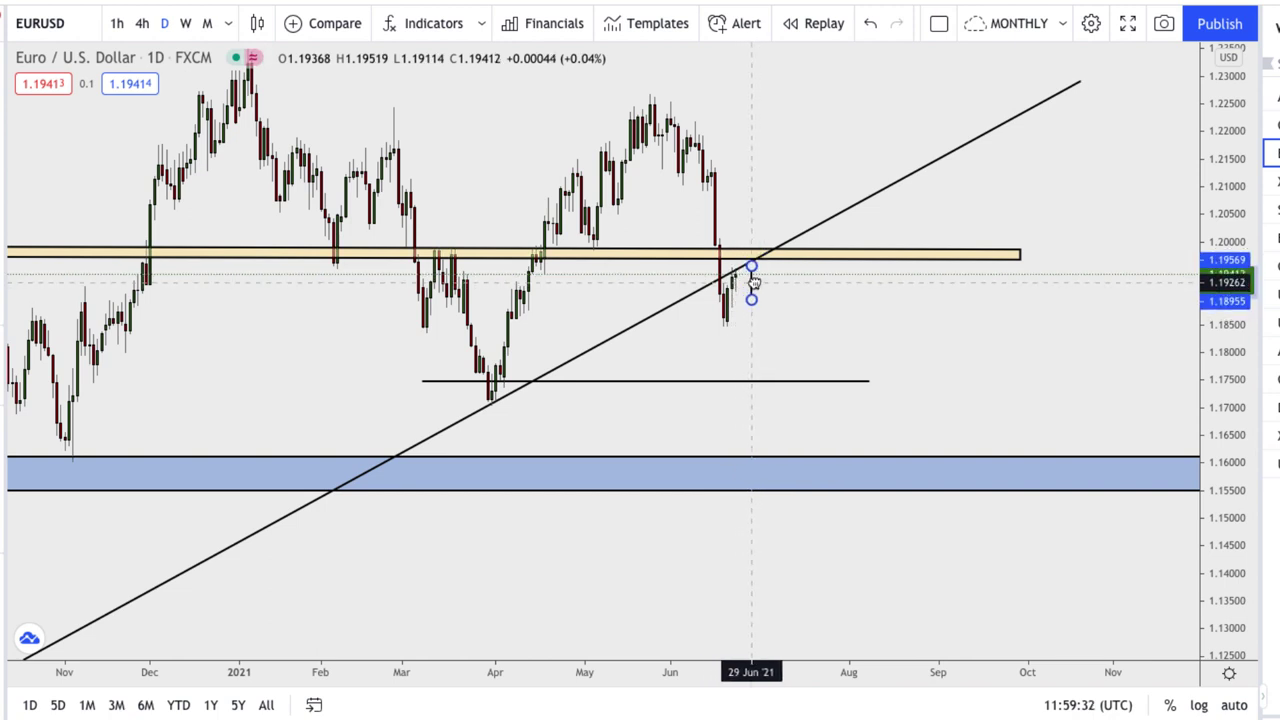
# Drag the short horizontal line down to about 1.171 on the March 2021 low.
pyautogui.click(783, 280)
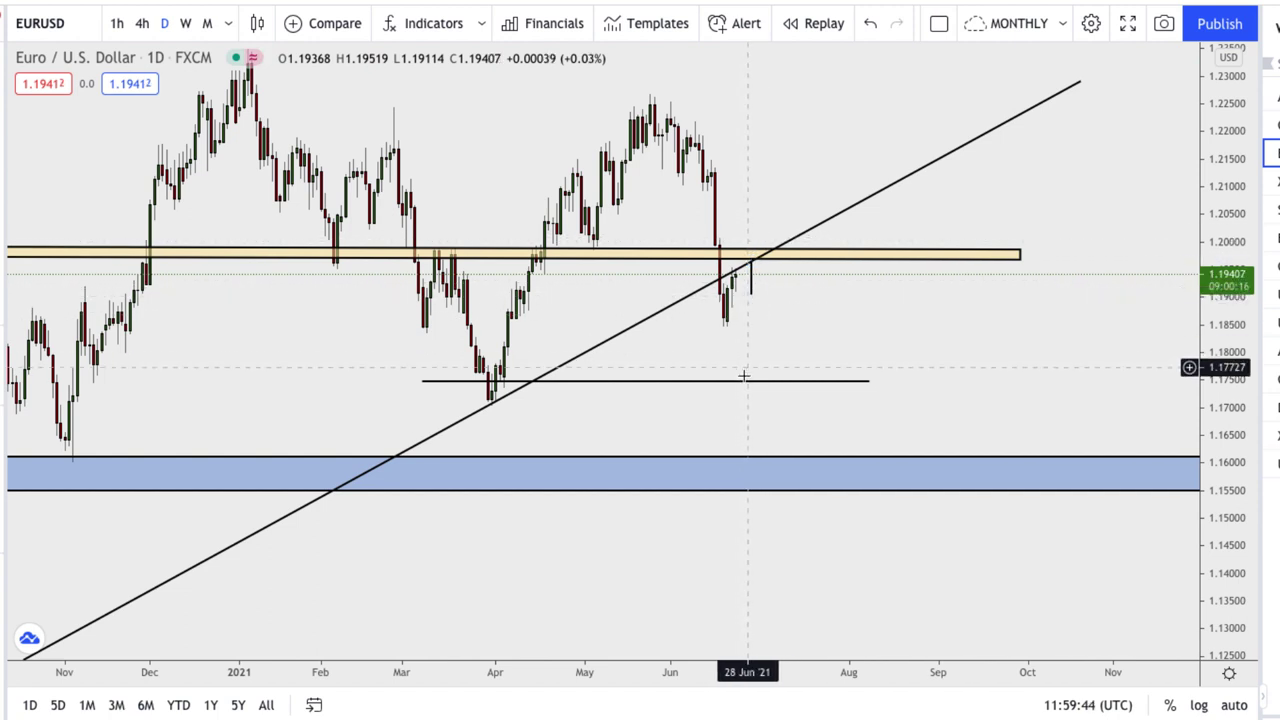
pyautogui.moveTo(747, 389); pyautogui.dragTo(755, 408)
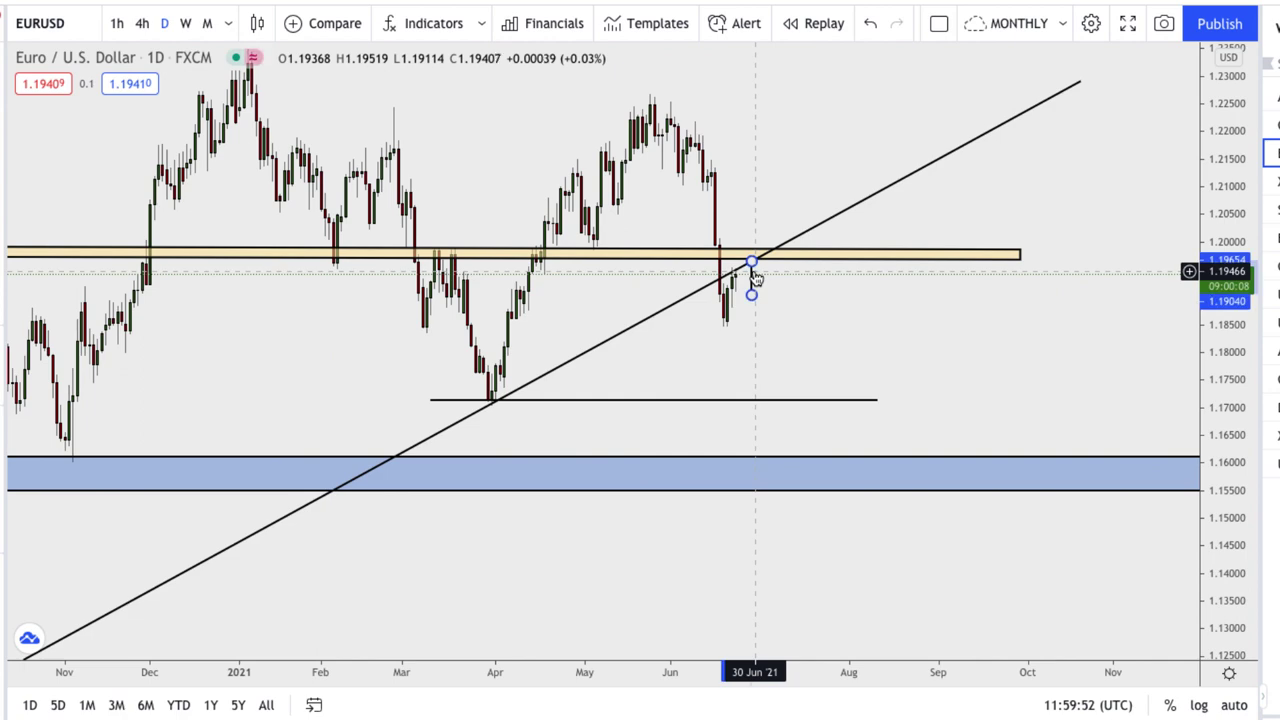
pyautogui.scroll(-3, 737, 280)
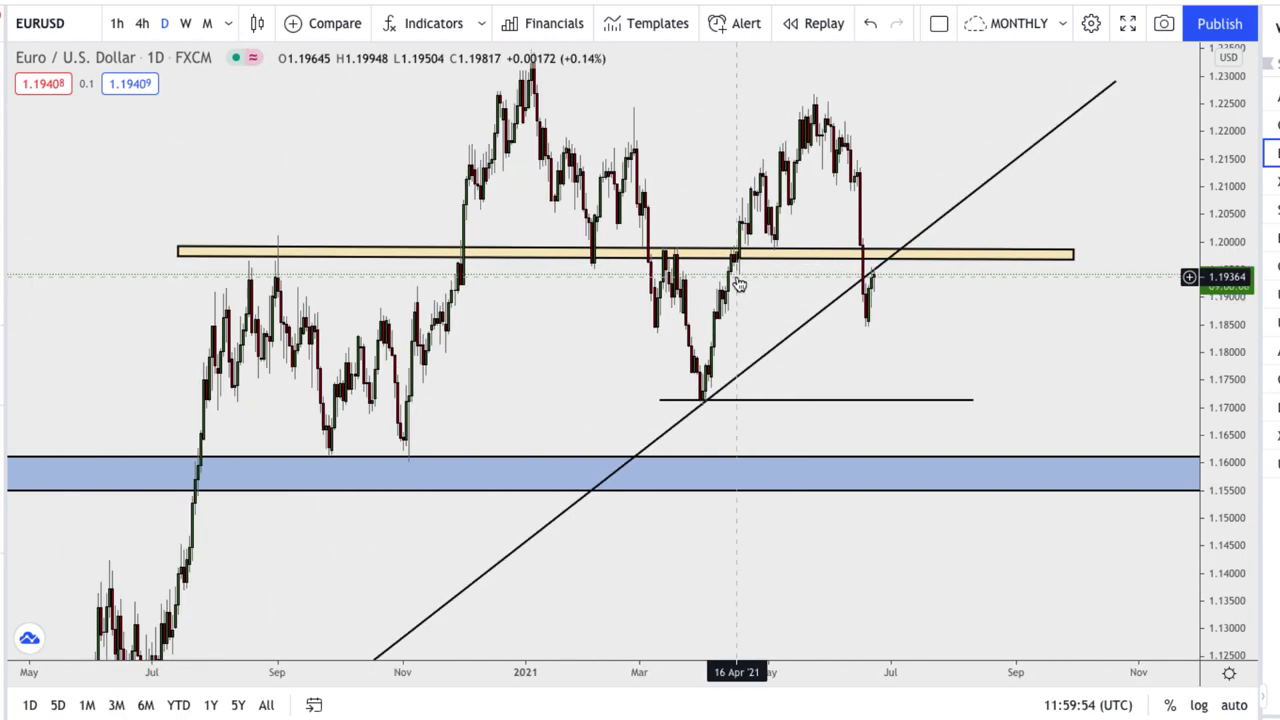
pyautogui.moveTo(1228, 270); pyautogui.dragTo(1228, 320)
pyautogui.scroll(-3, 1031, 306)
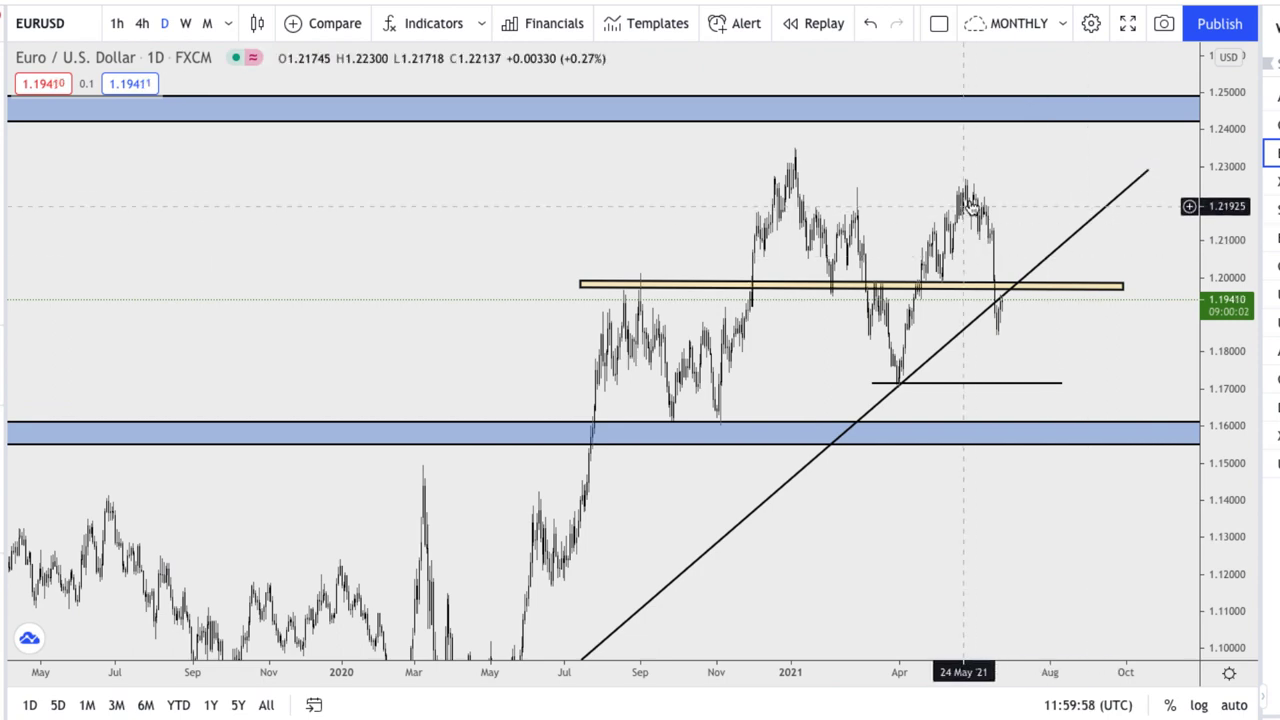
pyautogui.scroll(3, 920, 194)
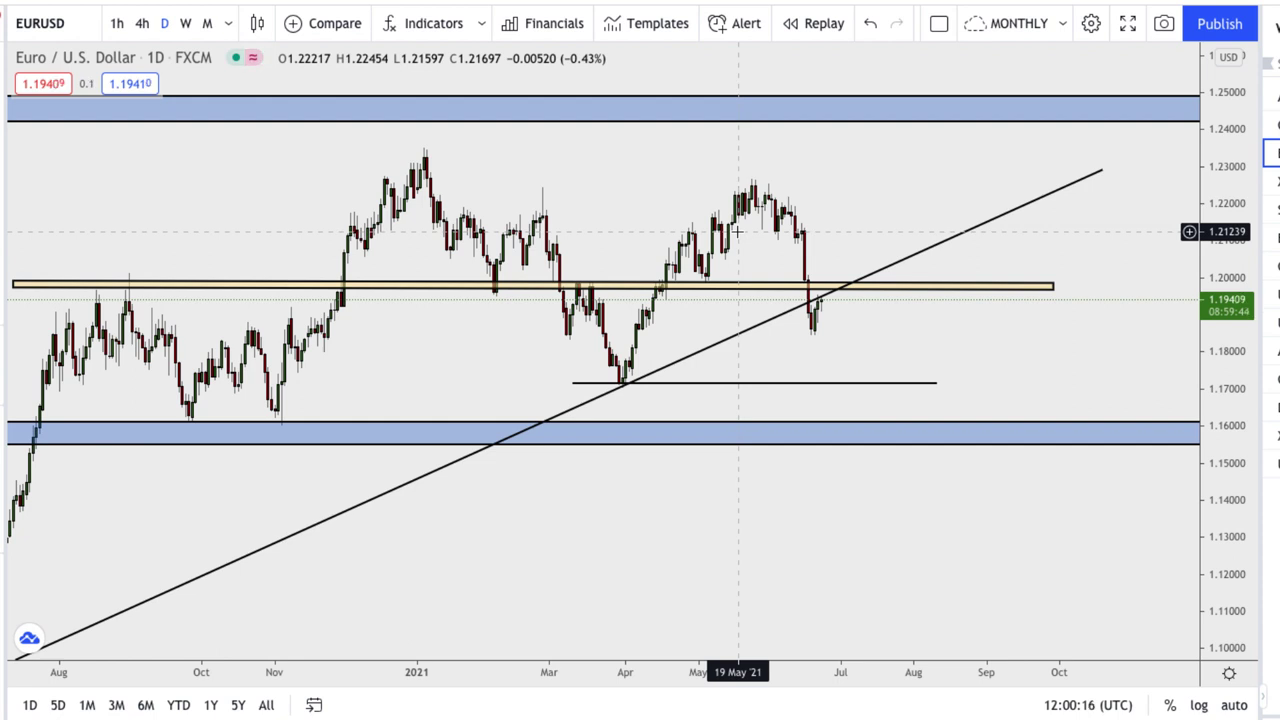
pyautogui.scroll(-2, 738, 232)
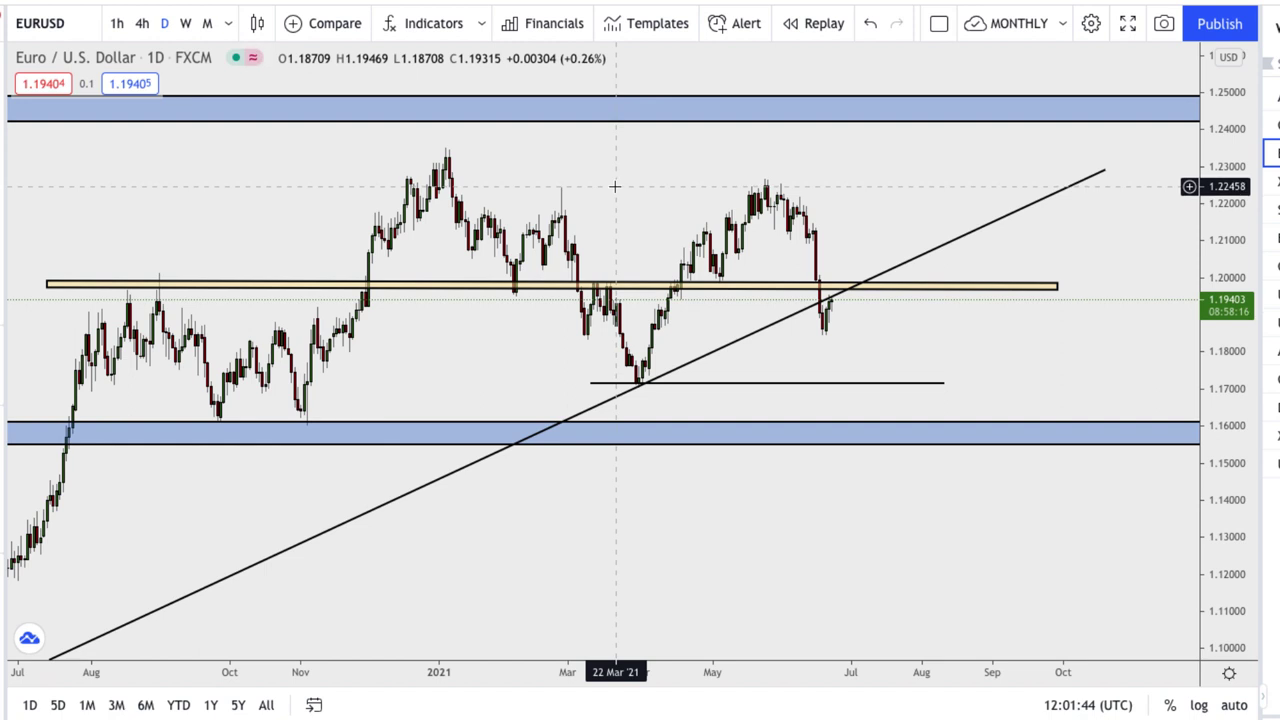
pyautogui.click(790, 286)
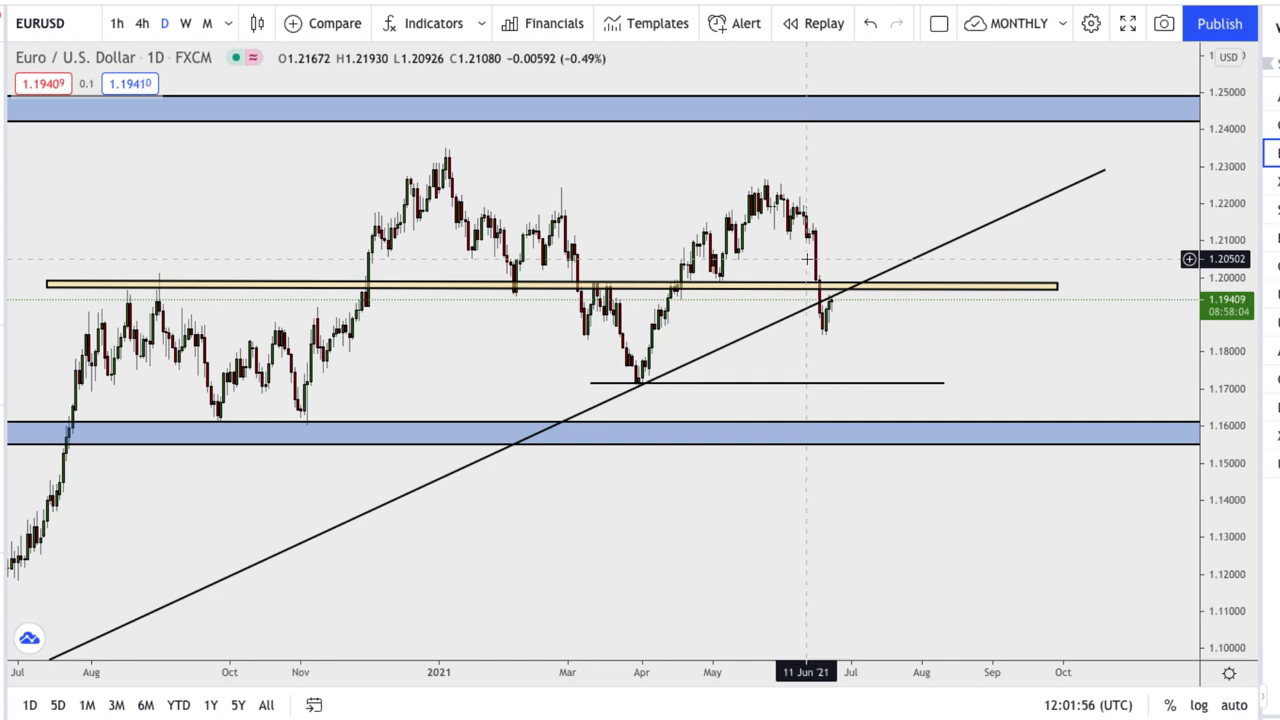
pyautogui.scroll(-2, 780, 255)
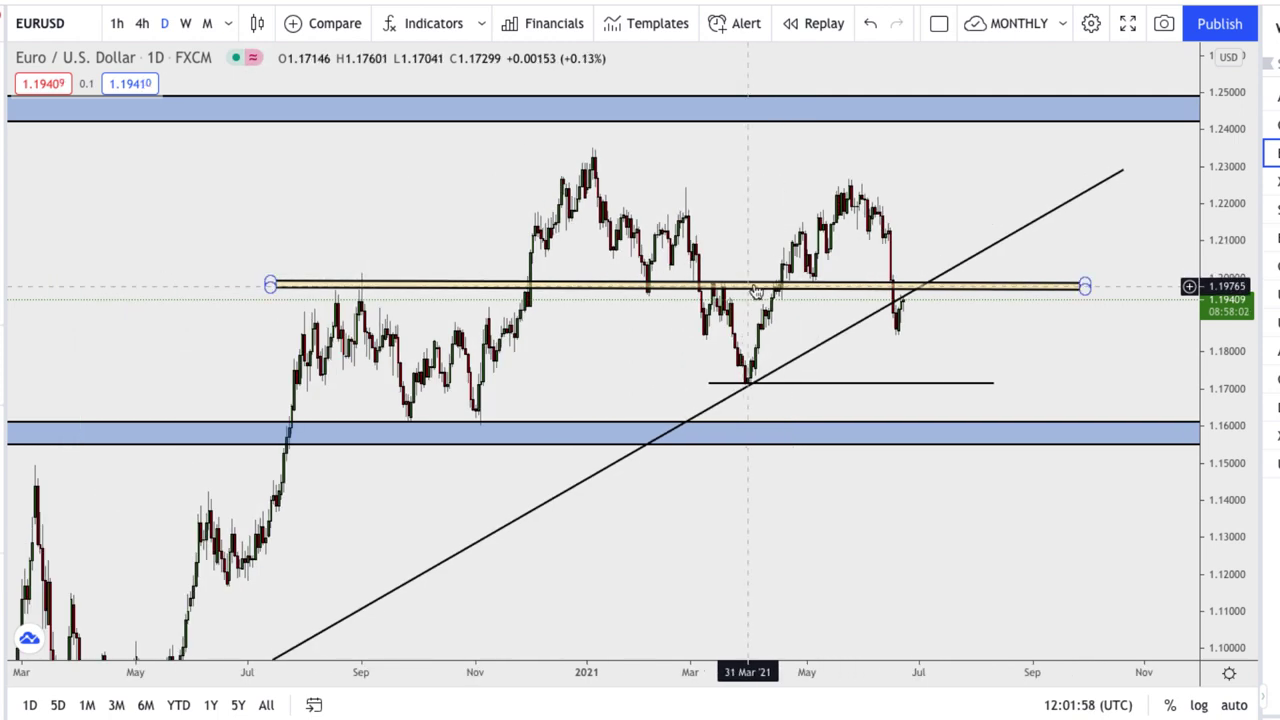
pyautogui.scroll(2, 983, 294)
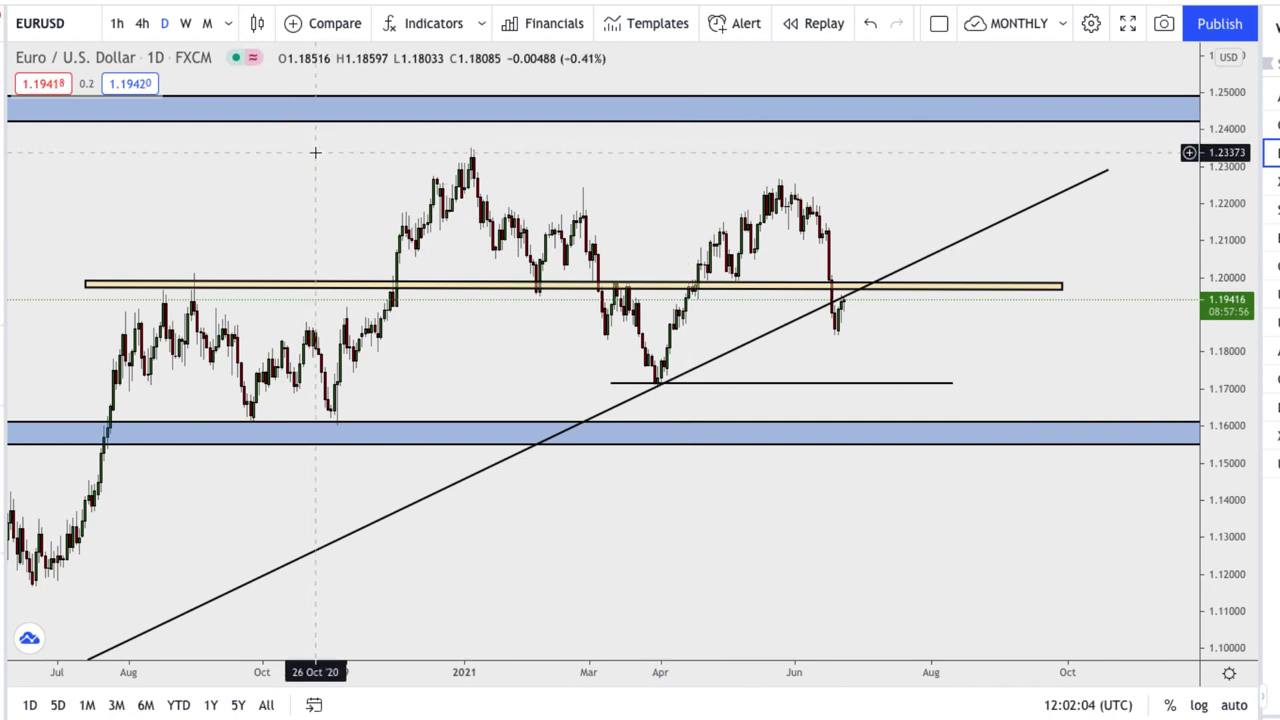
pyautogui.scroll(-3, 315, 152)
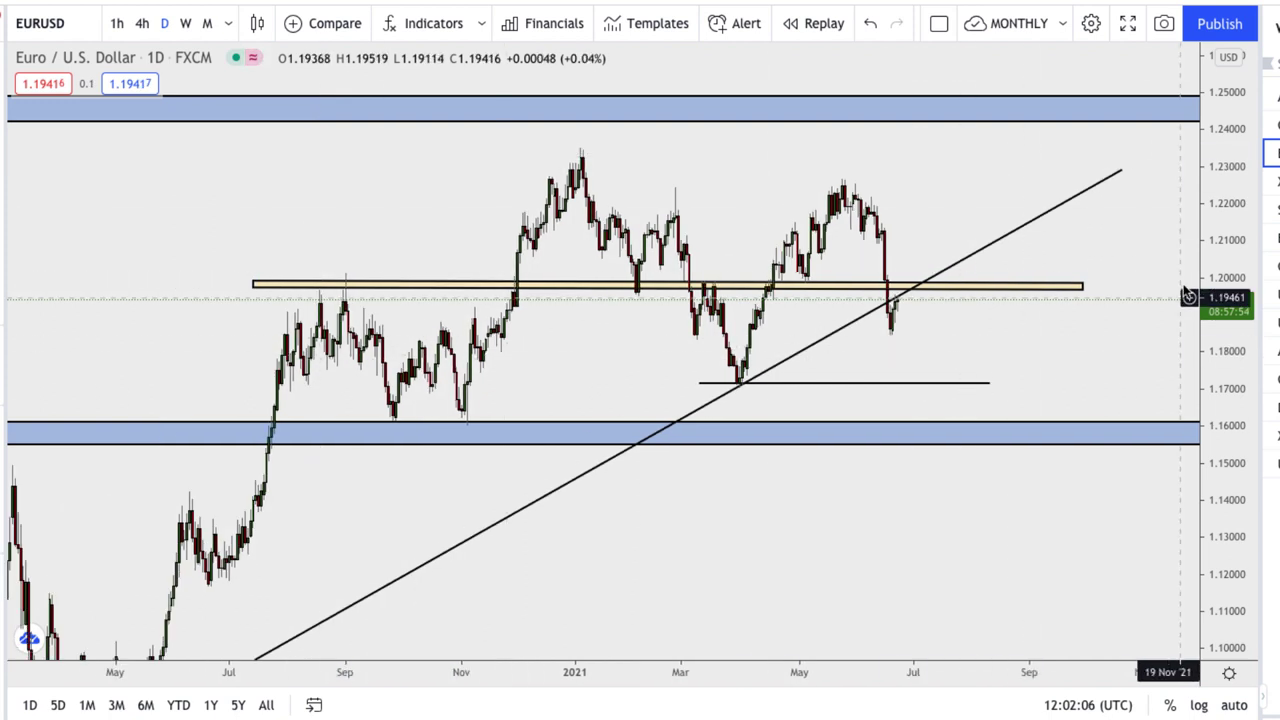
pyautogui.scroll(-2, 1185, 300)
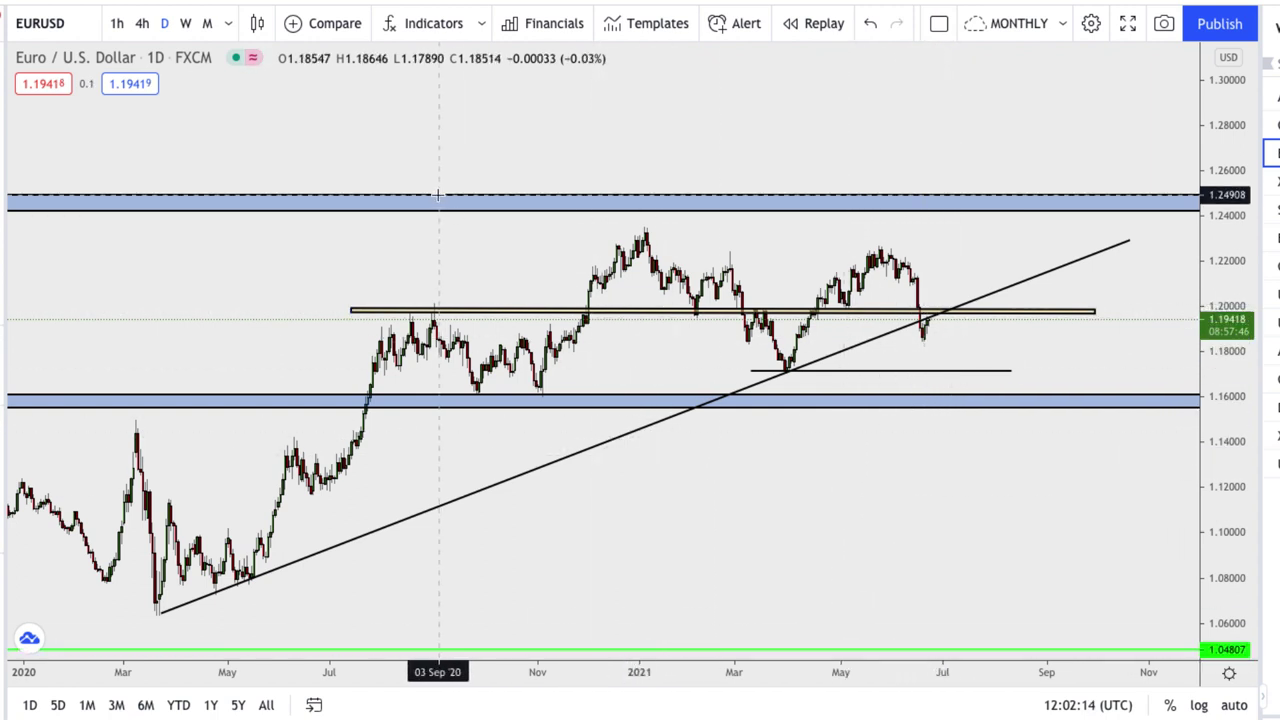
# Draw a yellow resistance zone at about 1.226 across the late-2020 and May 2021 EURUSD highs.
pyautogui.click(478, 243)
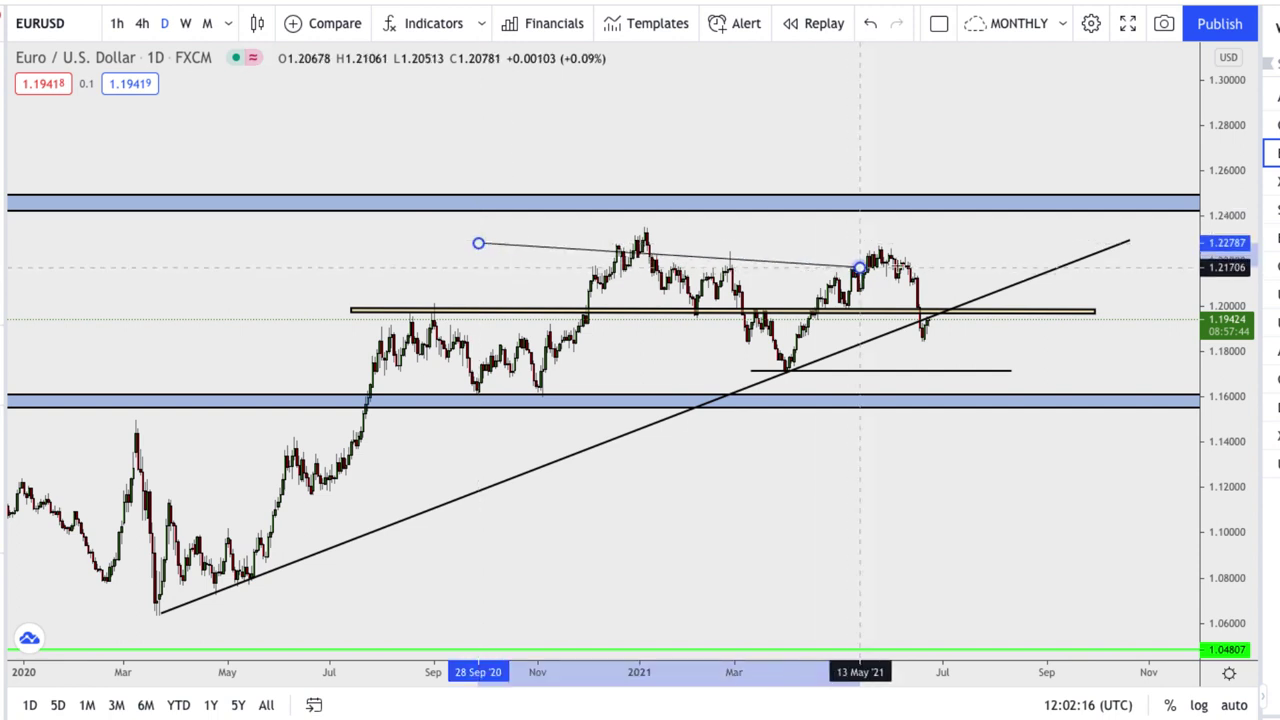
pyautogui.click(1010, 244)
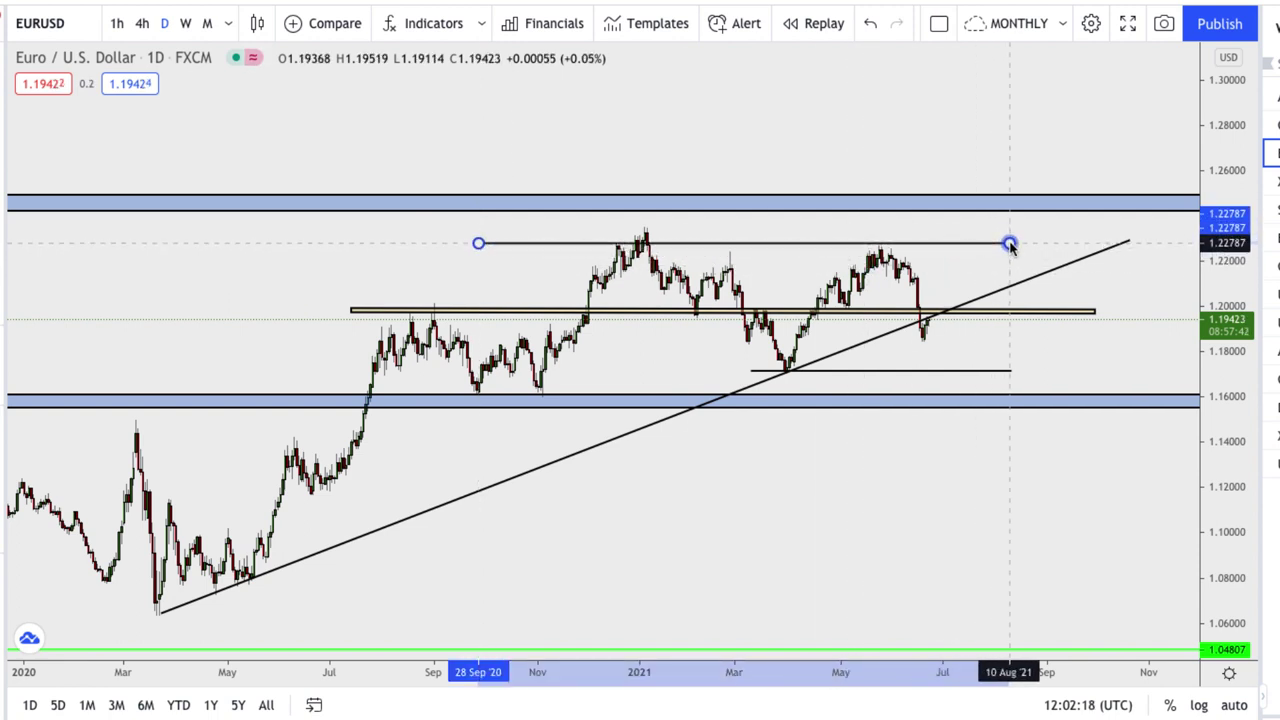
pyautogui.moveTo(960, 249); pyautogui.dragTo(969, 252)
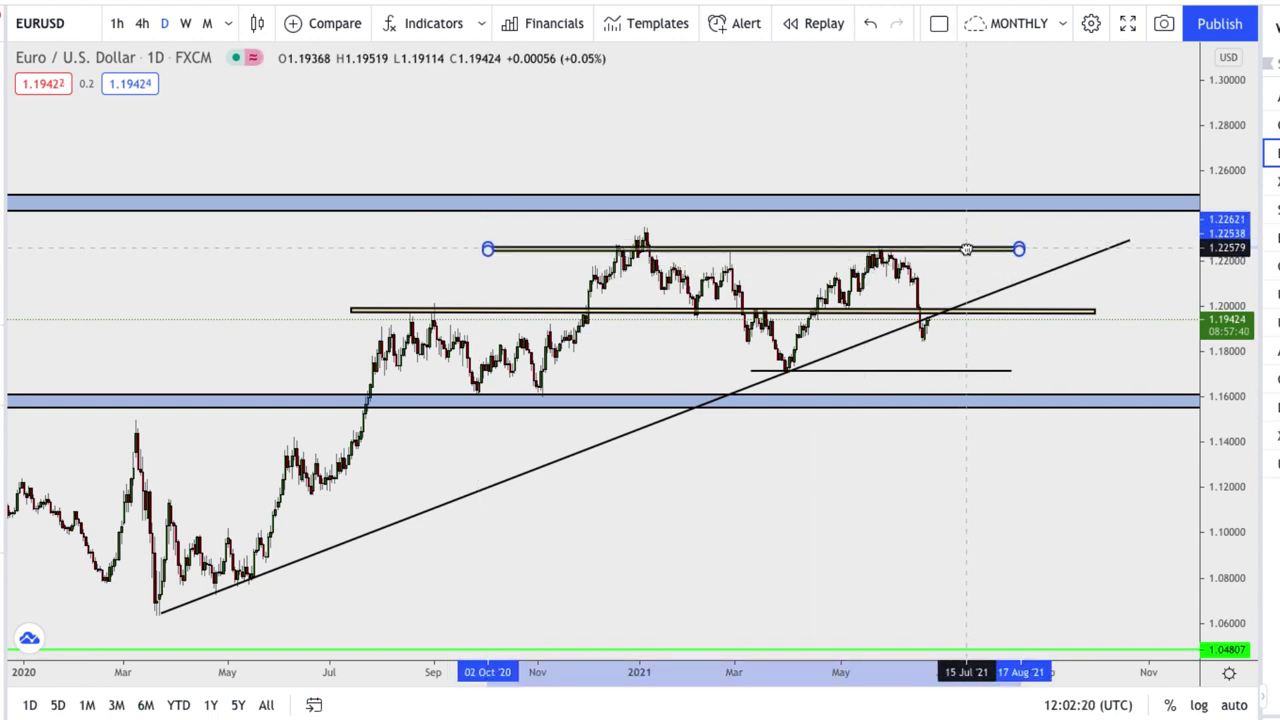
pyautogui.click(1127, 348)
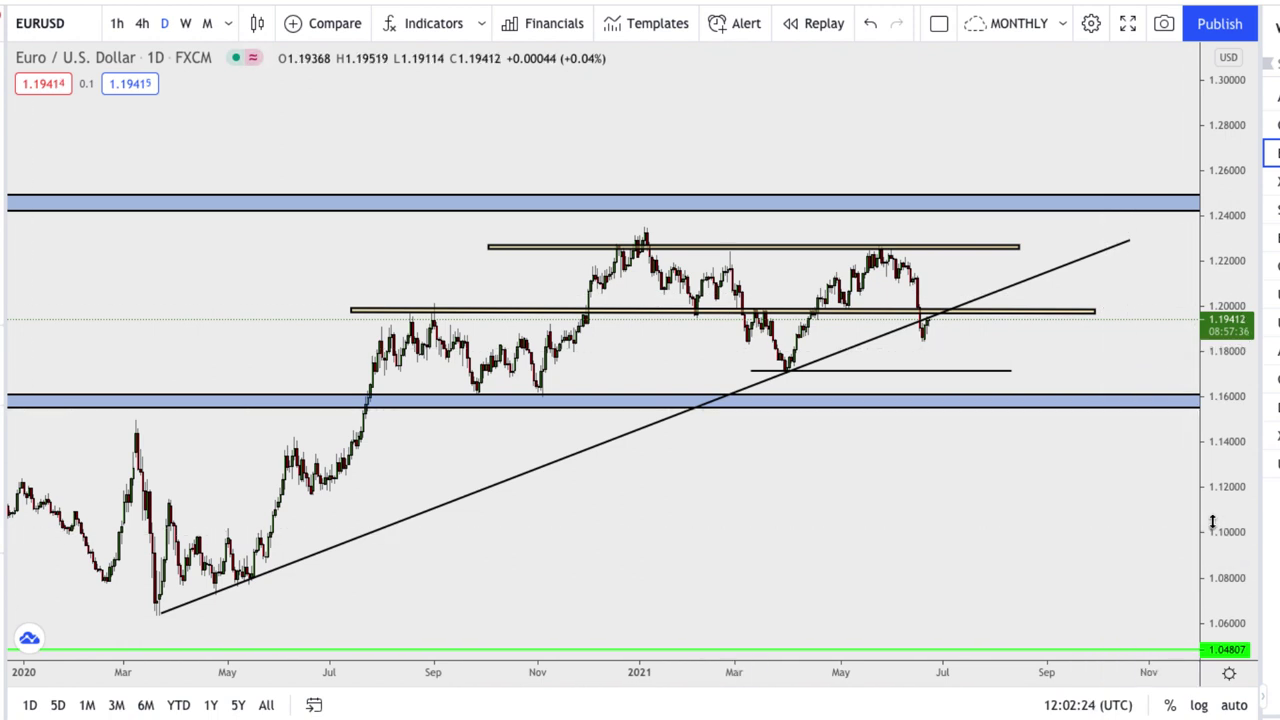
pyautogui.moveTo(1207, 525); pyautogui.dragTo(1236, 440)
pyautogui.scroll(-3, 1237, 400)
pyautogui.scroll(5, 1018, 480)
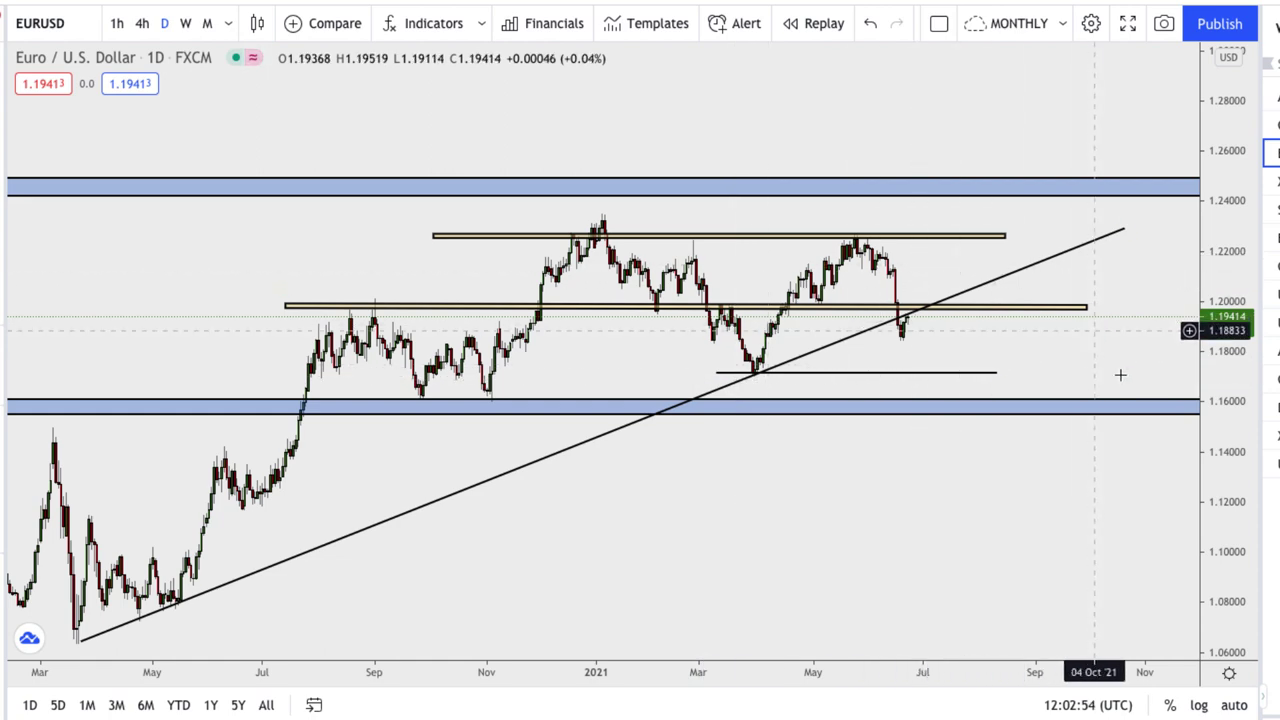
# Draw a short vertical line just below the 1.198 yellow zone, right of the latest daily candles.
pyautogui.moveTo(1208, 452); pyautogui.dragTo(1015, 511)
pyautogui.scroll(3, 1015, 511)
pyautogui.moveTo(931, 423); pyautogui.dragTo(958, 382)
pyautogui.scroll(-3, 791, 303)
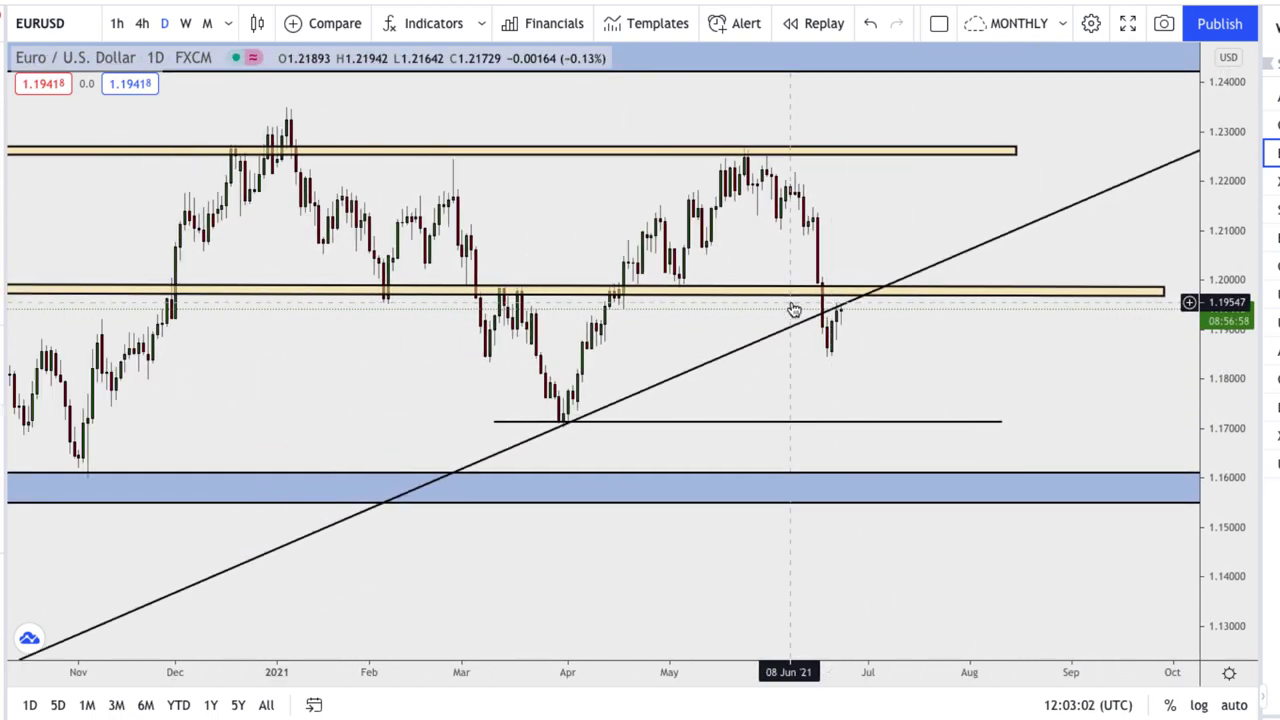
pyautogui.scroll(-3, 926, 309)
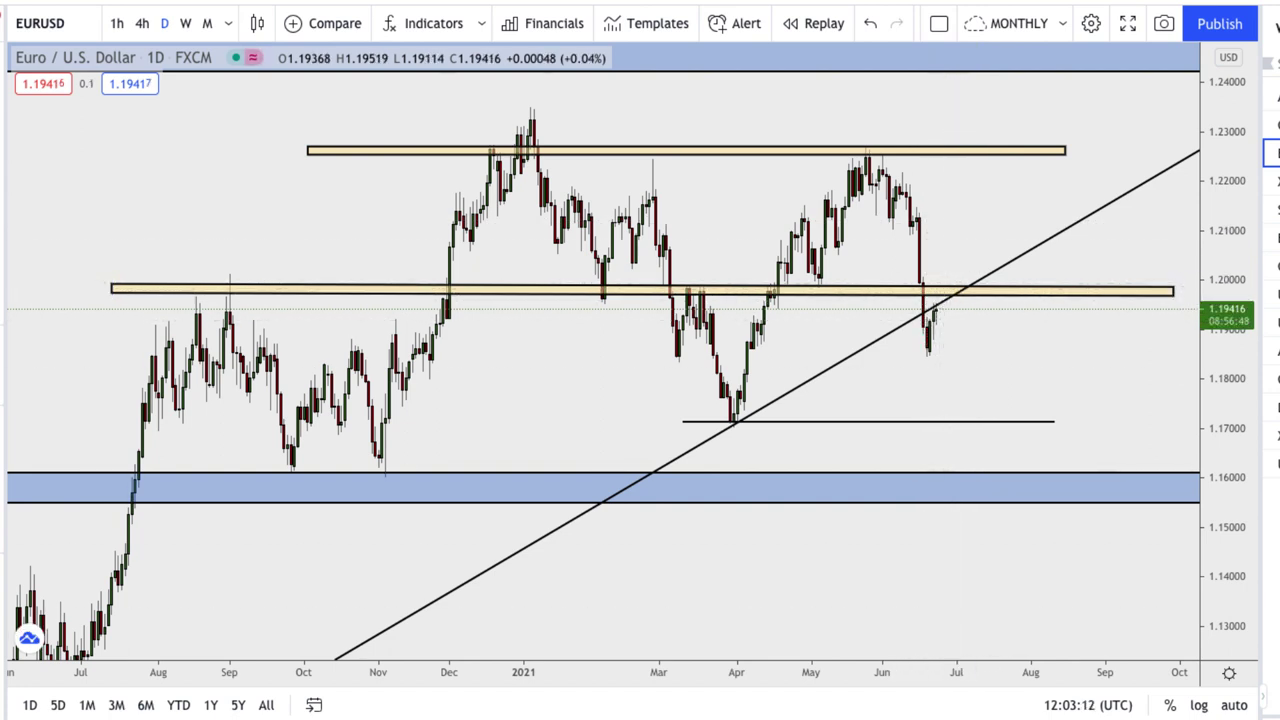
pyautogui.click(963, 291)
pyautogui.click(963, 330)
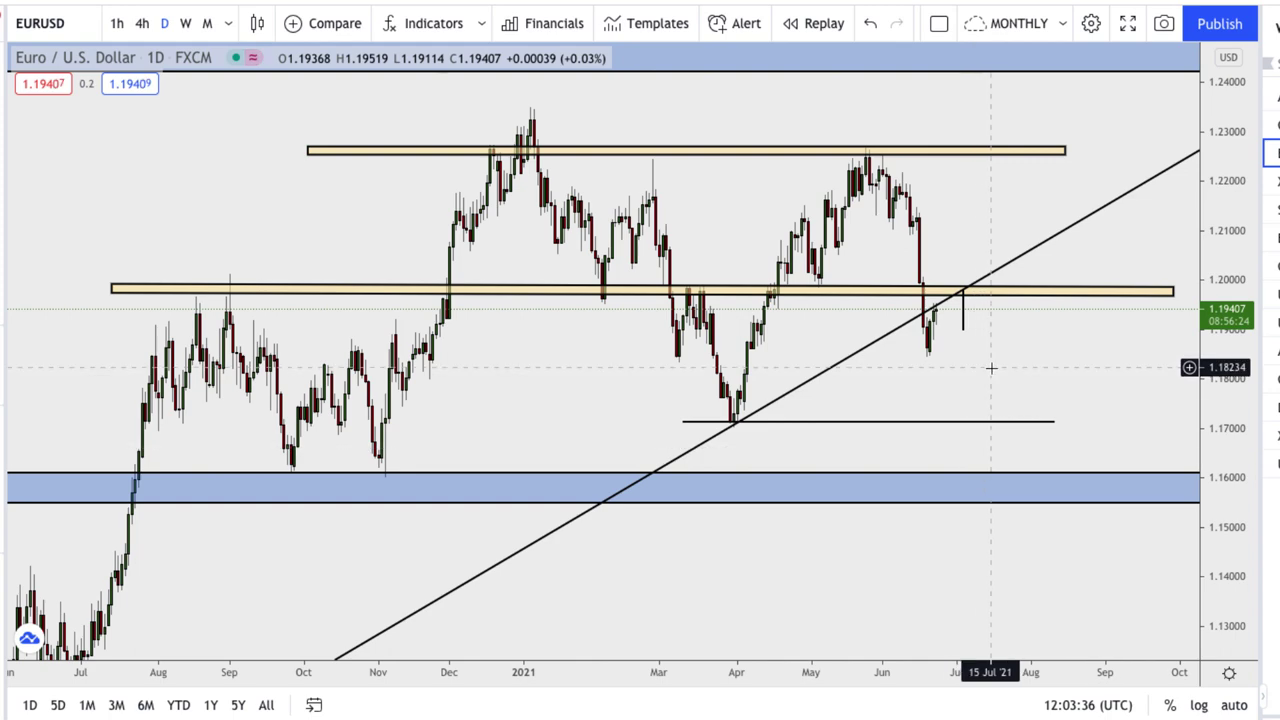
# Switch EURUSD to monthly candles and frame the 2019–2021 candles.
pyautogui.click(206, 24)
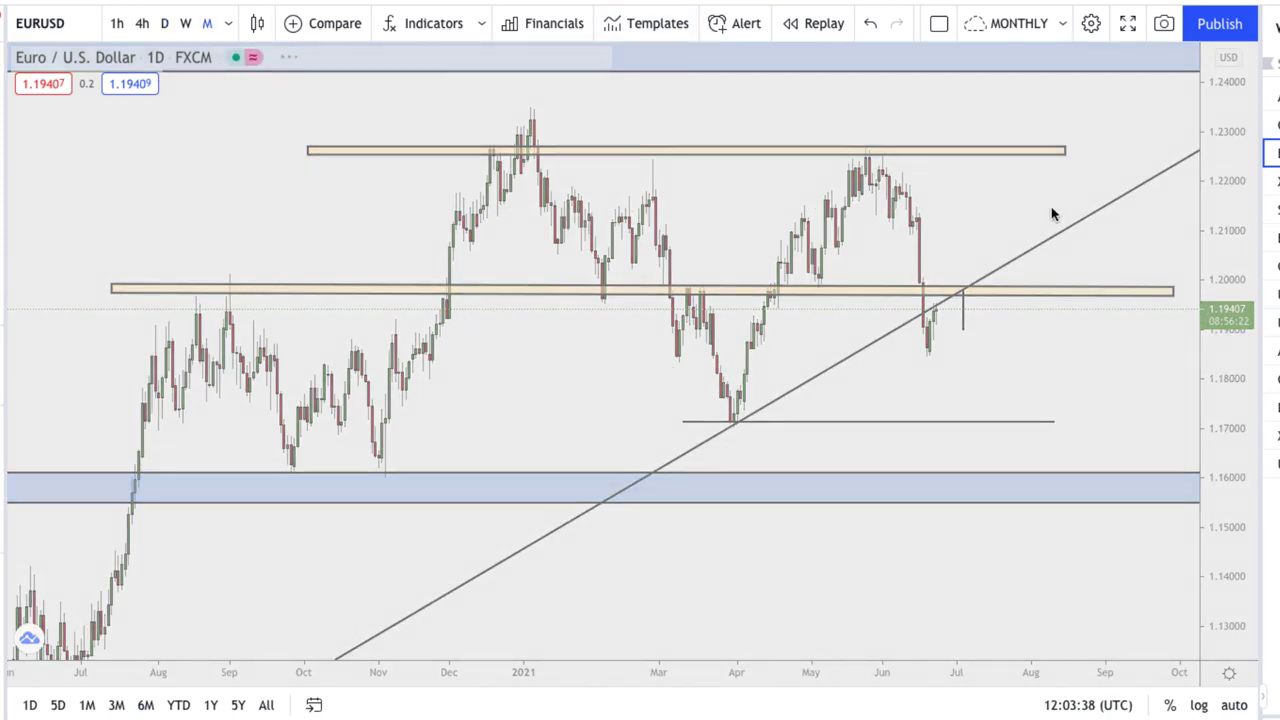
pyautogui.scroll(5, 1157, 418)
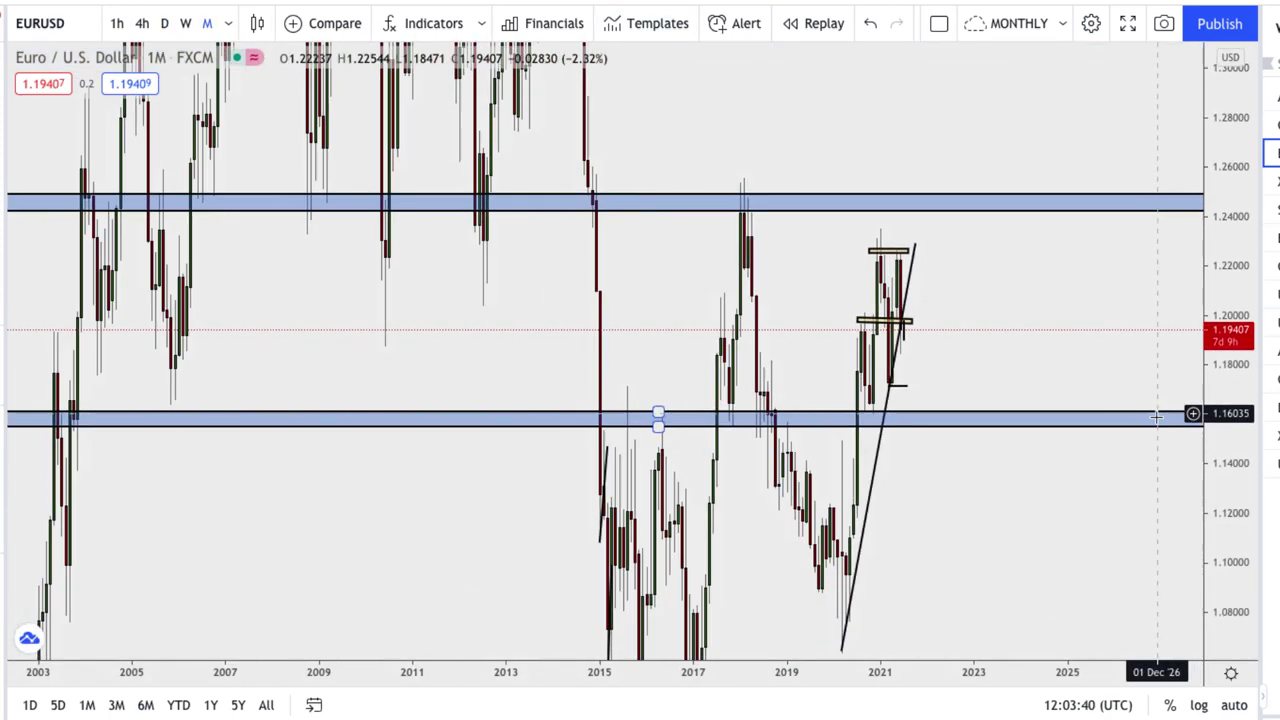
pyautogui.scroll(3, 1157, 418)
pyautogui.moveTo(640, 309); pyautogui.dragTo(1011, 271)
pyautogui.scroll(4, 1157, 243)
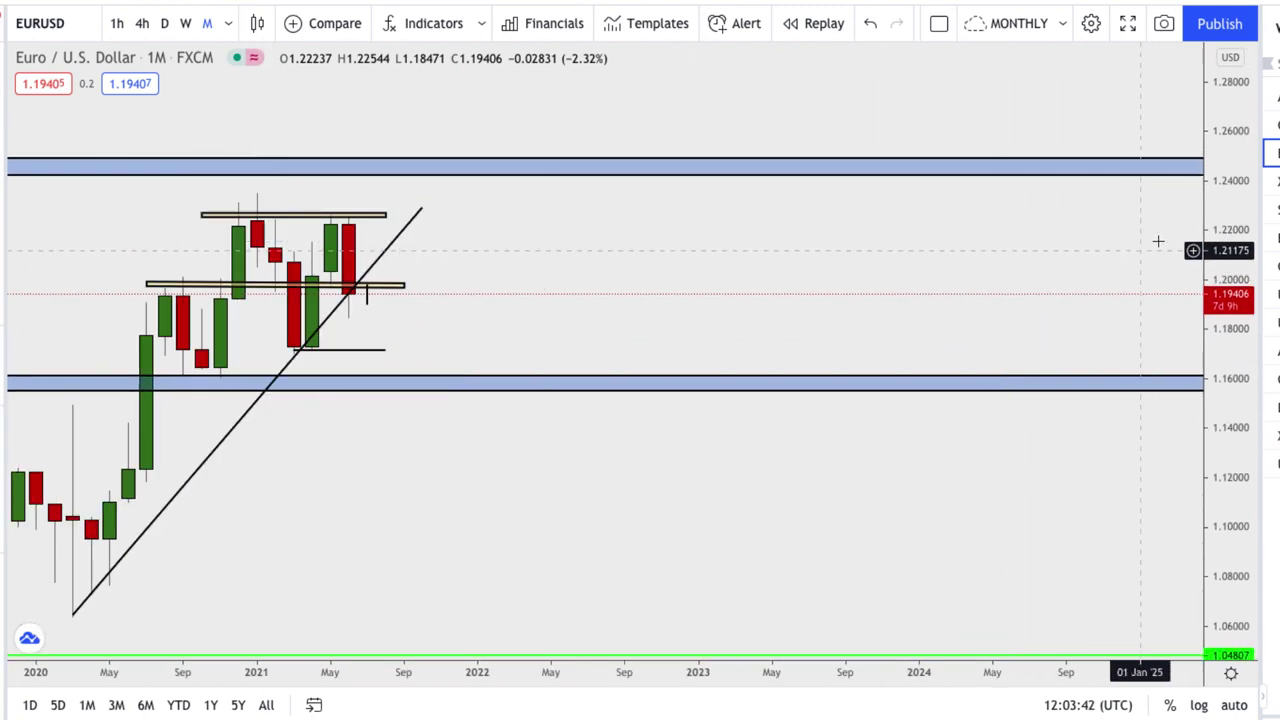
pyautogui.moveTo(1205, 232); pyautogui.dragTo(642, 272)
pyautogui.moveTo(823, 232); pyautogui.dragTo(608, 266)
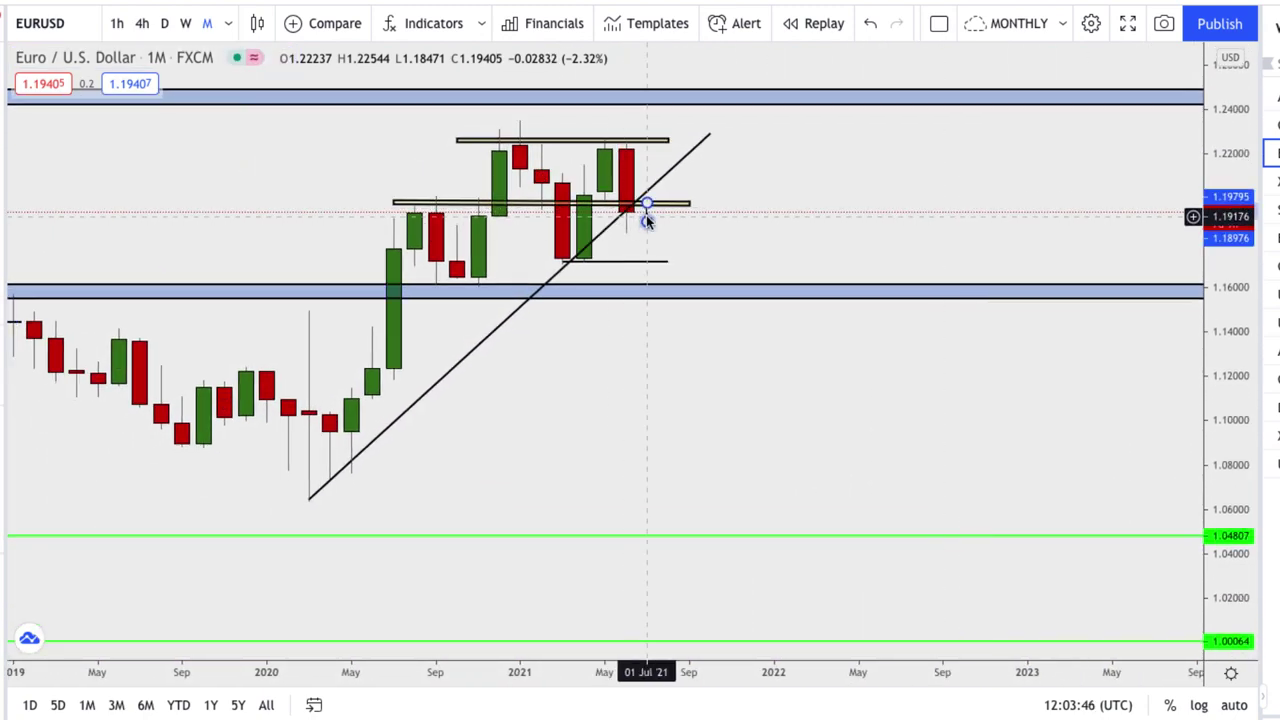
# Extend the rising trendline's upper end further right, then change to weekly candles.
pyautogui.scroll(-3, 646, 220)
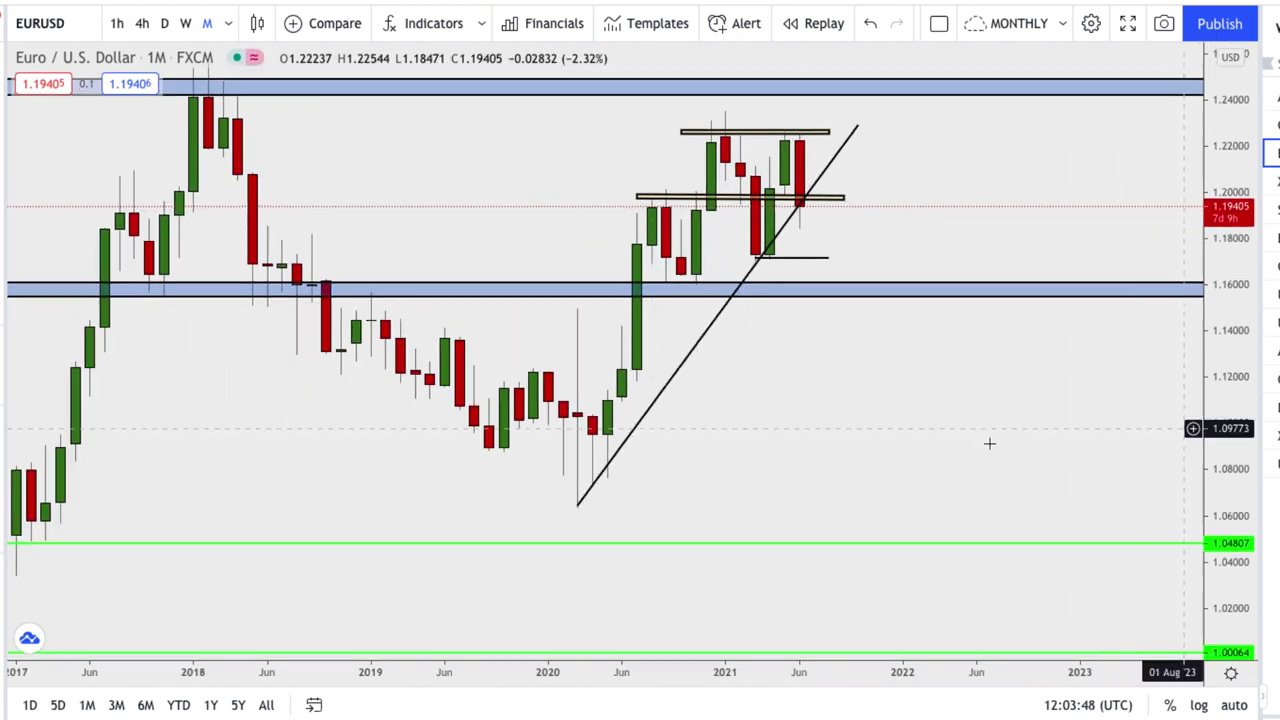
pyautogui.scroll(2, 949, 509)
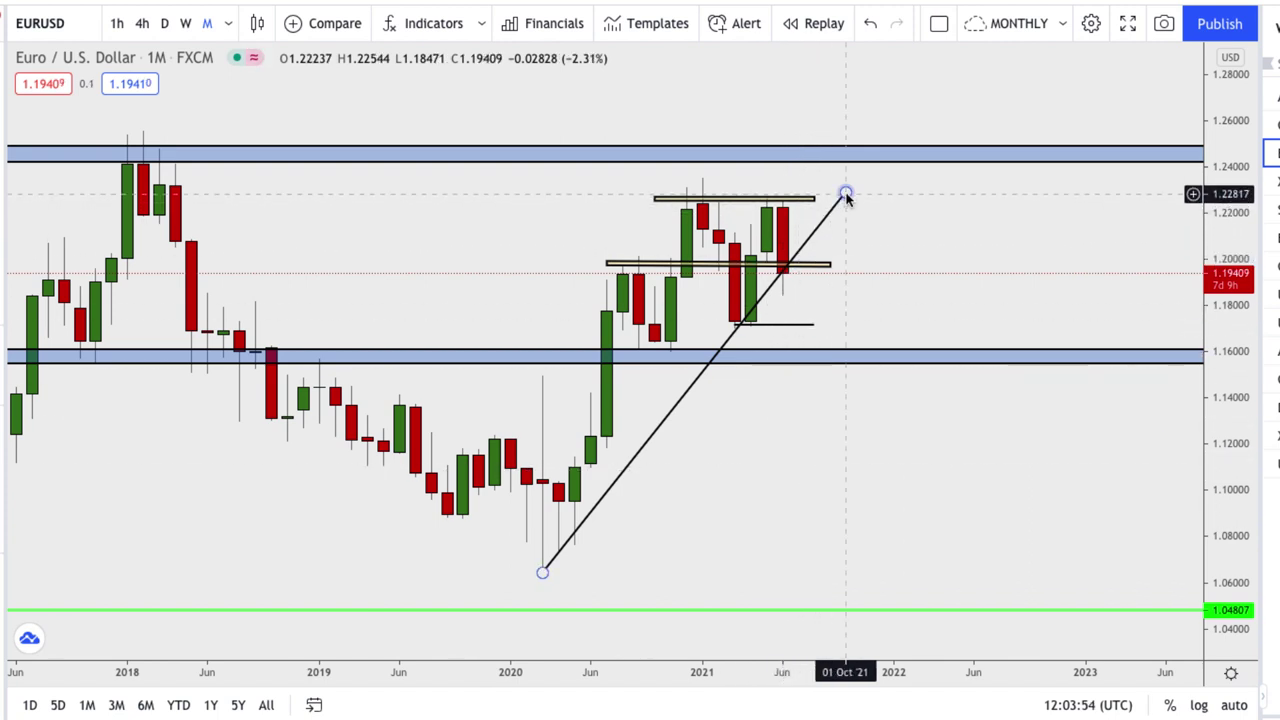
pyautogui.moveTo(846, 194); pyautogui.dragTo(877, 183)
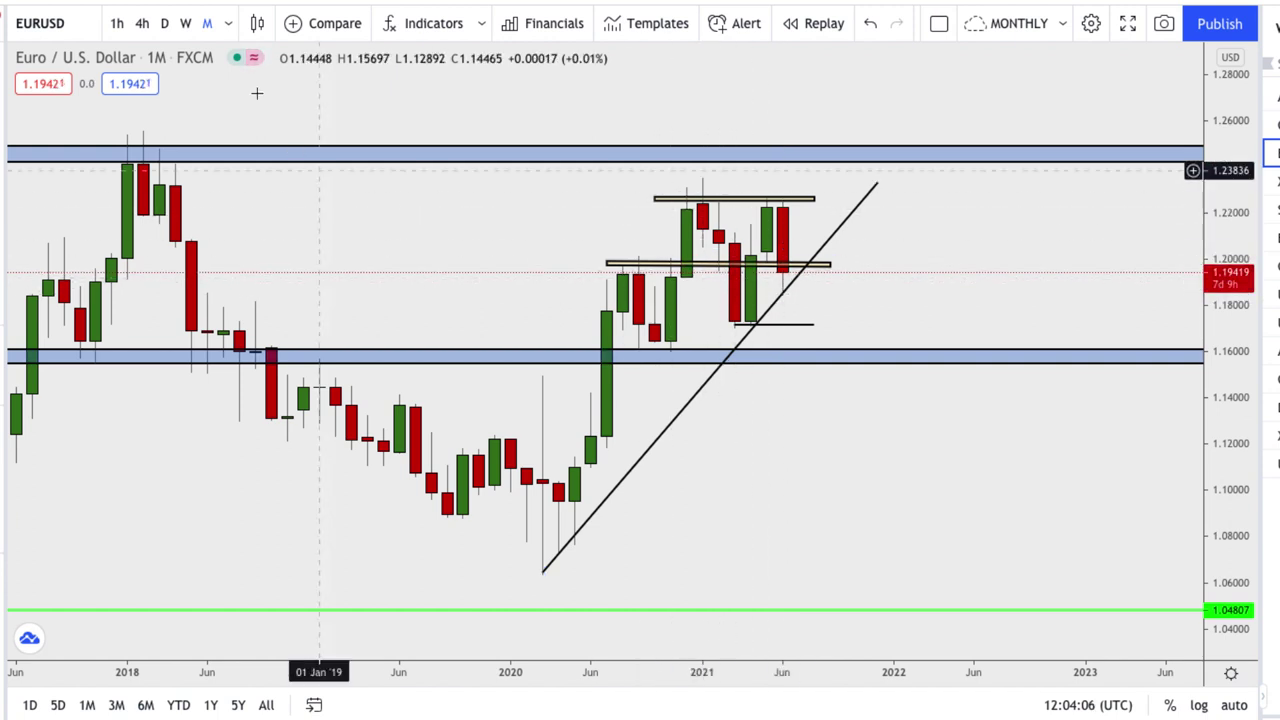
pyautogui.click(186, 25)
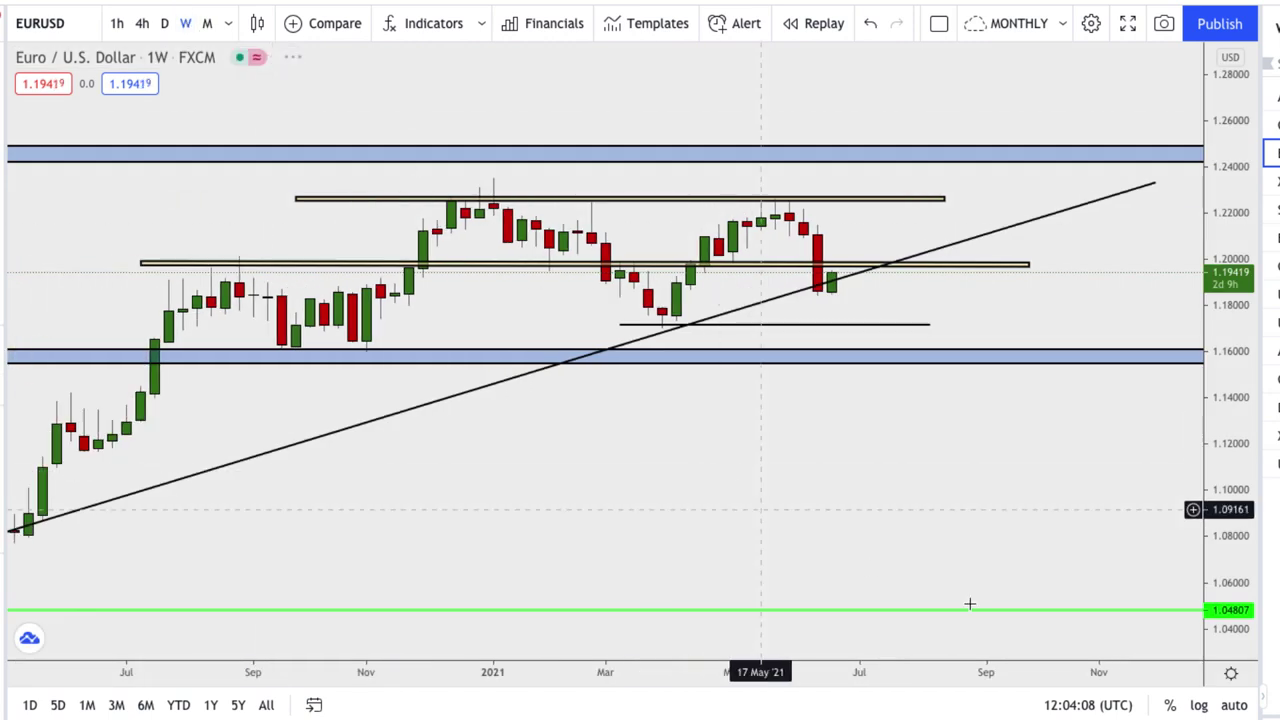
# Anchor the rising trendline at the March 2020 low and raise its right end to about 1.237.
pyautogui.scroll(-3, 886, 505)
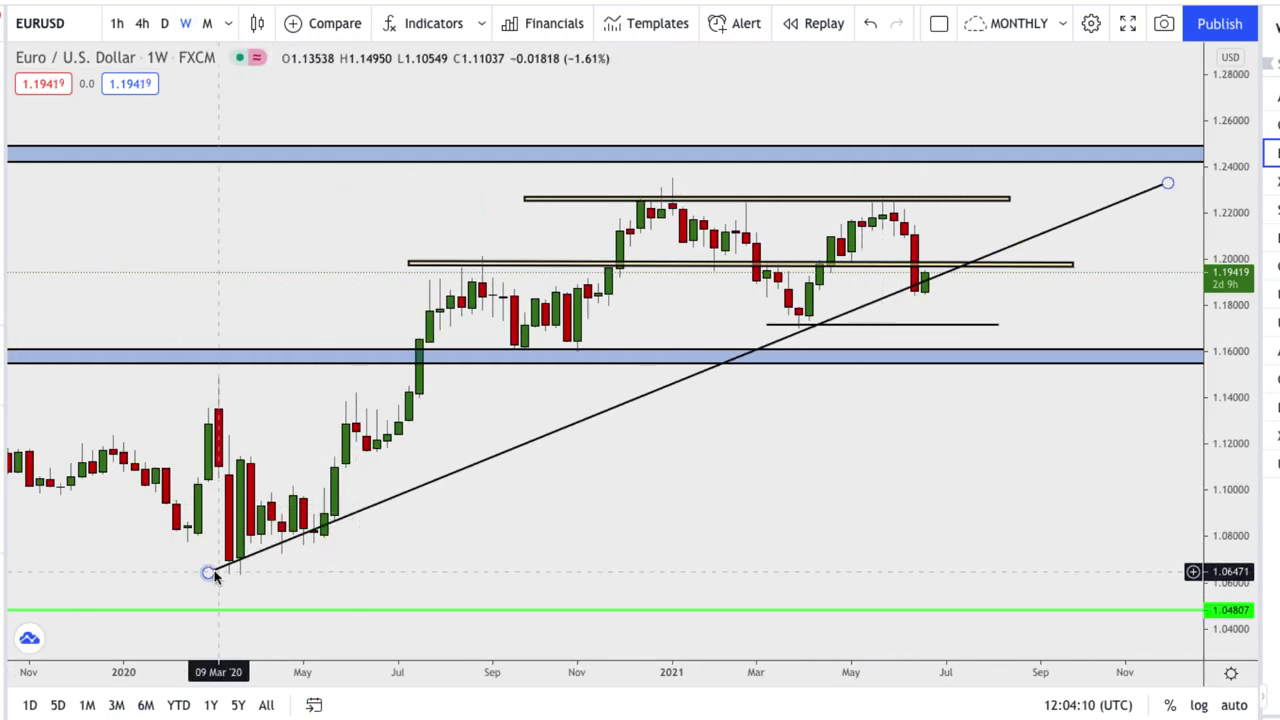
pyautogui.moveTo(208, 571); pyautogui.dragTo(227, 582)
pyautogui.moveTo(1168, 184); pyautogui.dragTo(1158, 173)
pyautogui.click(1043, 431)
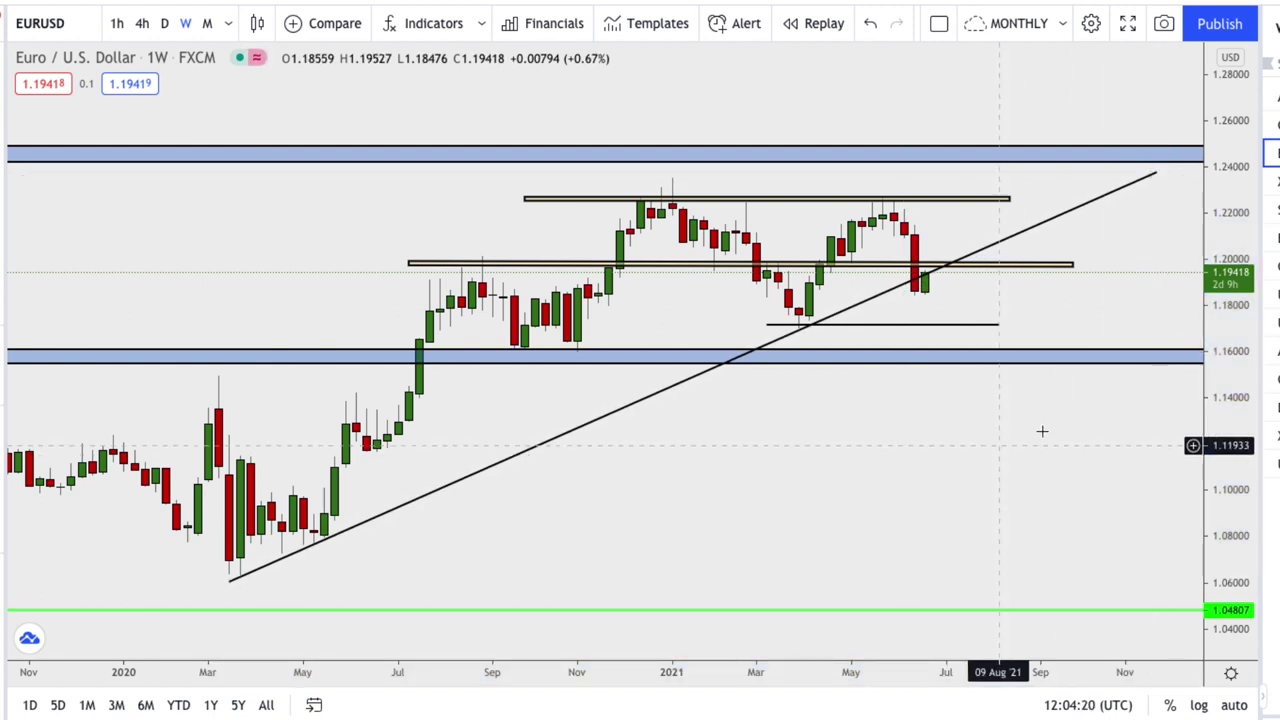
pyautogui.moveTo(1212, 388); pyautogui.dragTo(1190, 278)
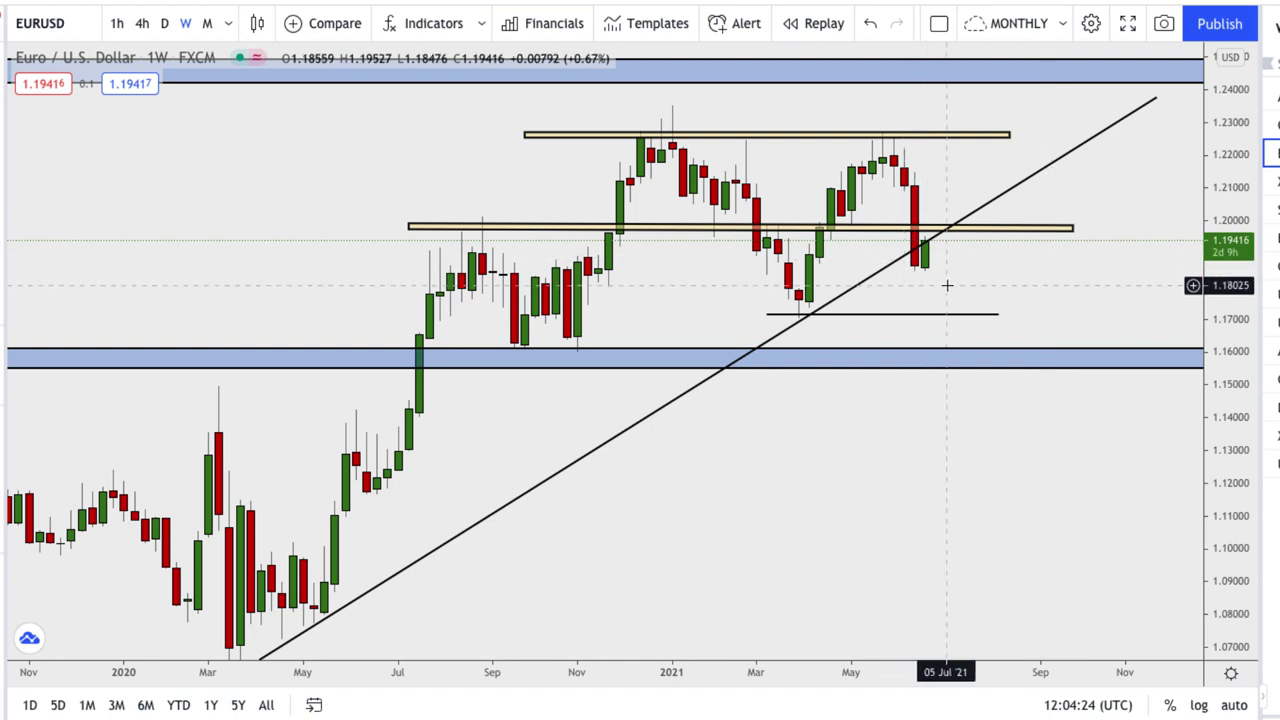
pyautogui.scroll(-2, 974, 271)
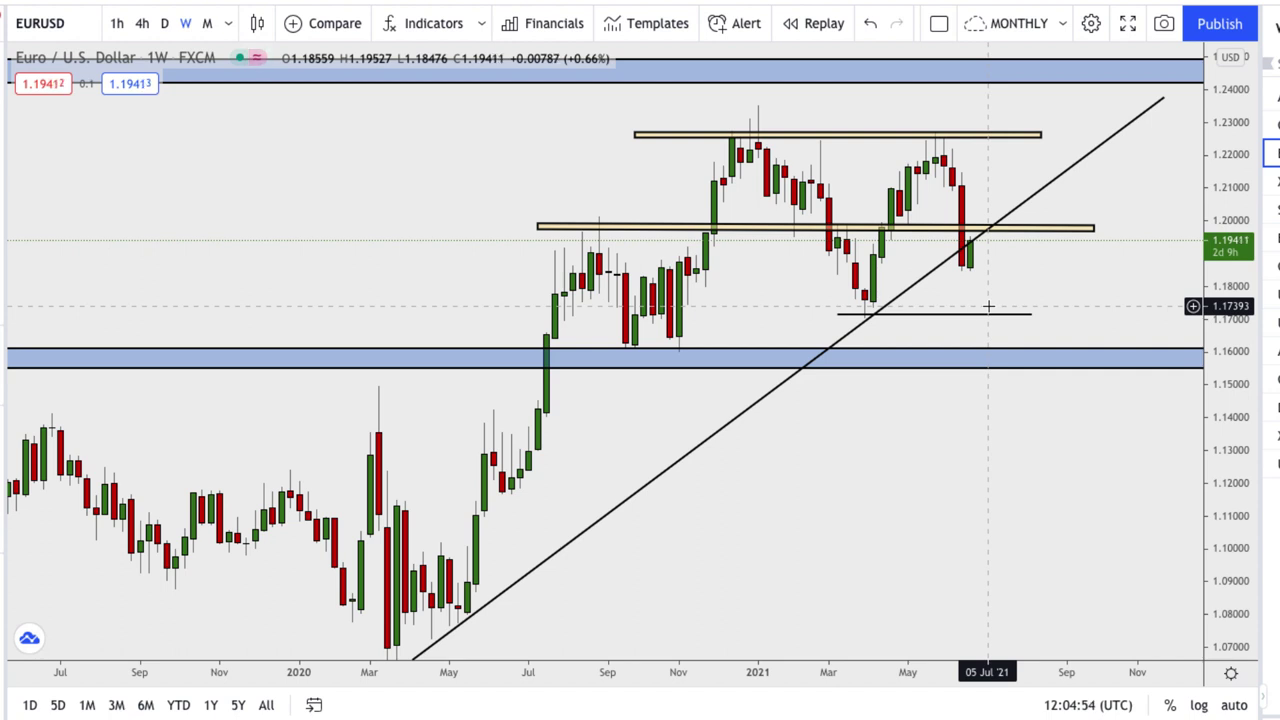
pyautogui.click(165, 23)
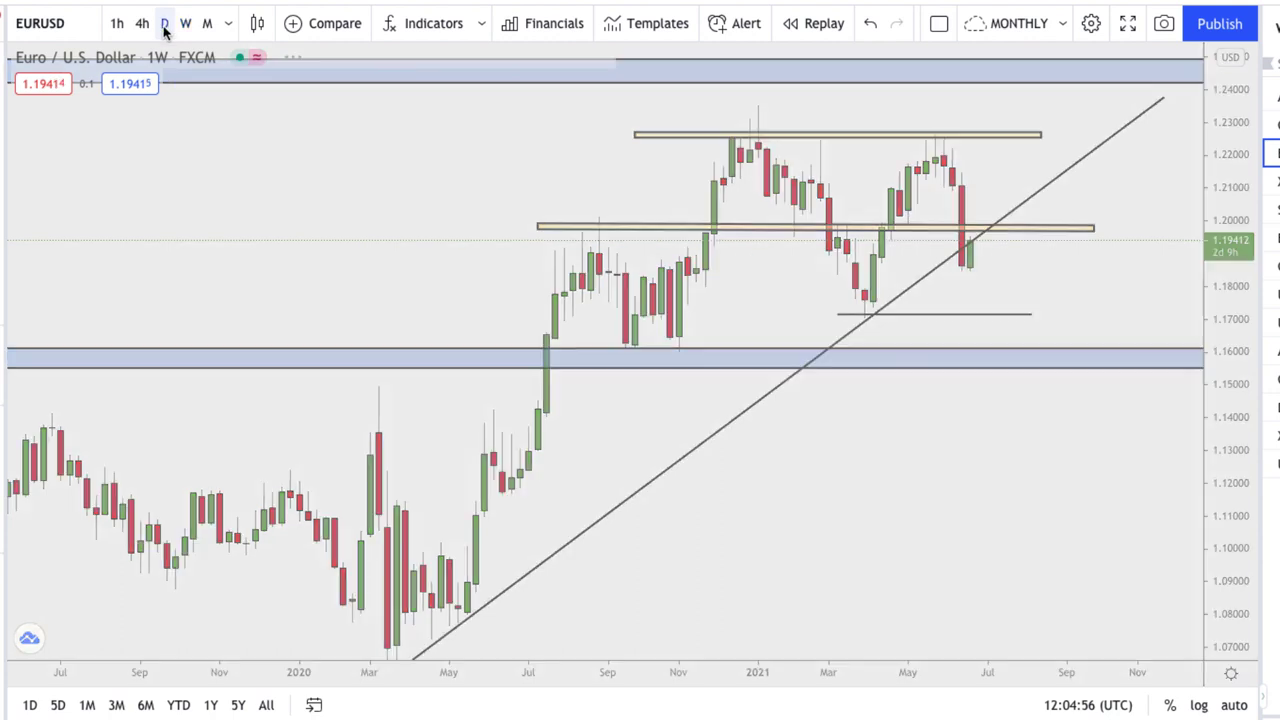
# Zoom and pan the EURUSD daily chart to inspect the rising trendline and yellow zones.
pyautogui.scroll(-3, 1085, 420)
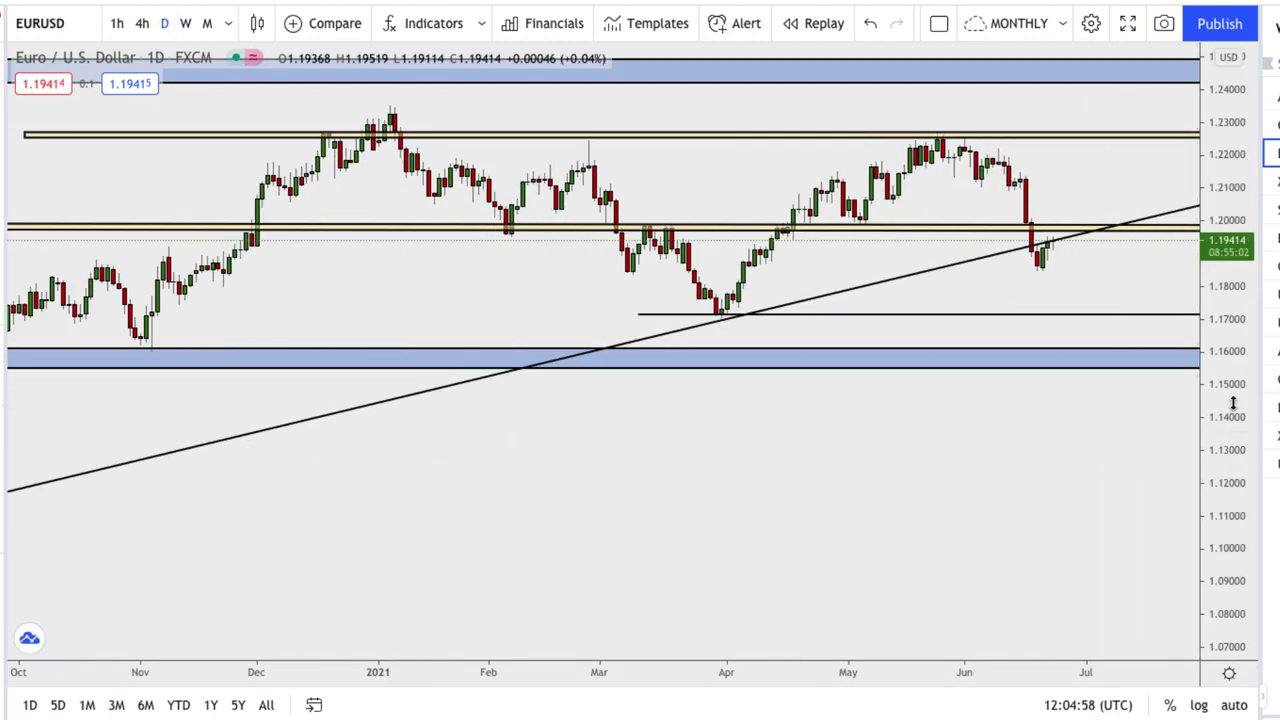
pyautogui.moveTo(1233, 402); pyautogui.dragTo(592, 516)
pyautogui.scroll(-3, 1006, 557)
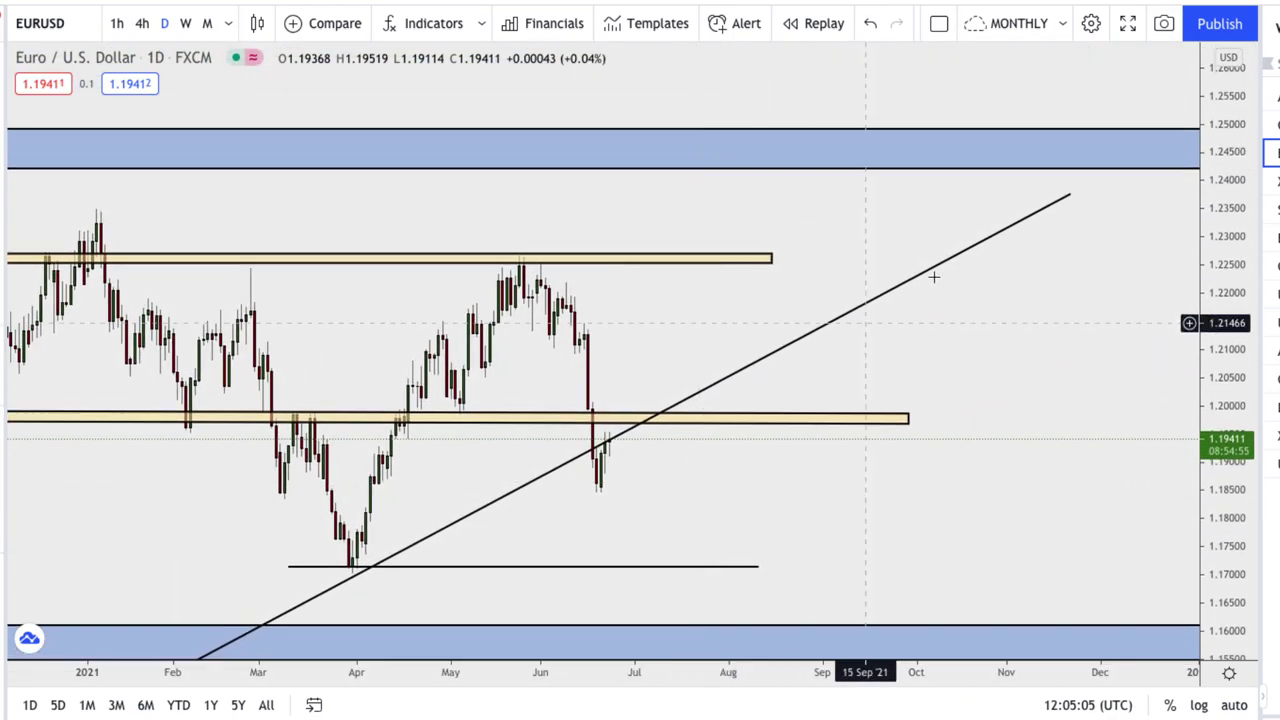
pyautogui.click(1067, 186)
pyautogui.moveTo(843, 523); pyautogui.dragTo(926, 288)
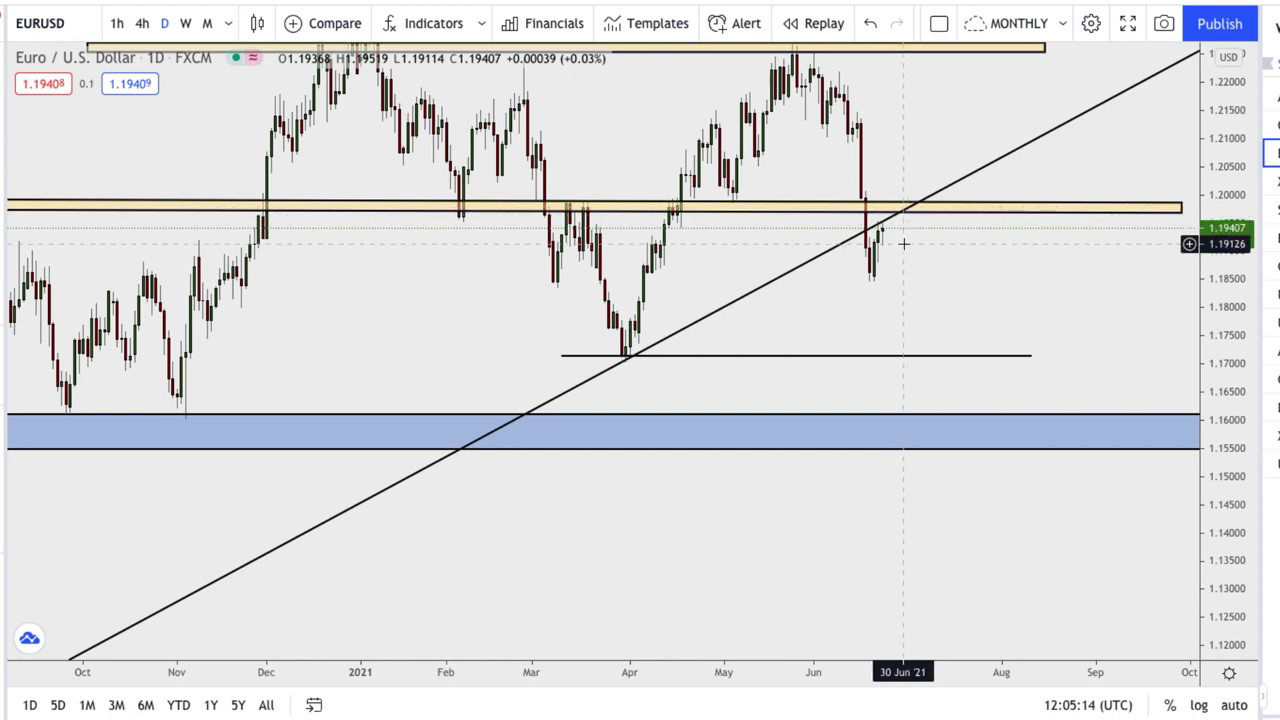
pyautogui.moveTo(943, 280); pyautogui.dragTo(995, 320)
pyautogui.scroll(2, 930, 350)
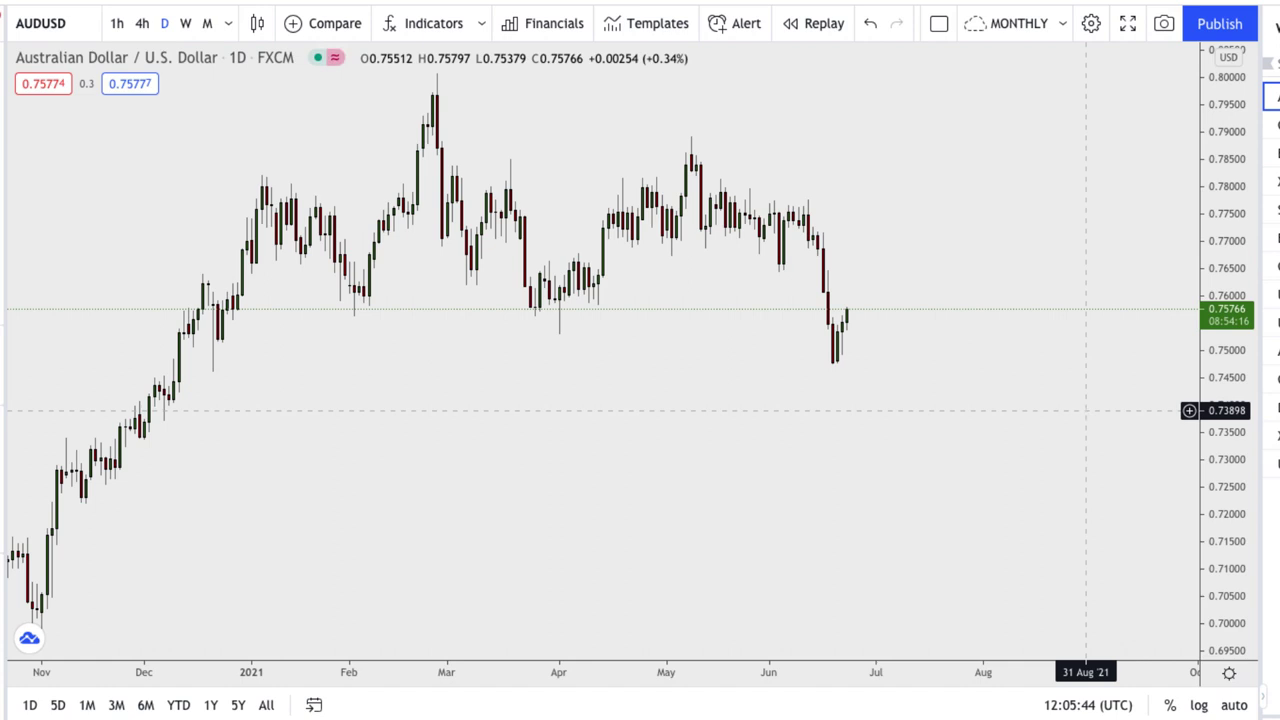
# Auto-fit AUDUSD weekly candles and extend the horizontal line near 0.7576 further right.
pyautogui.click(185, 23)
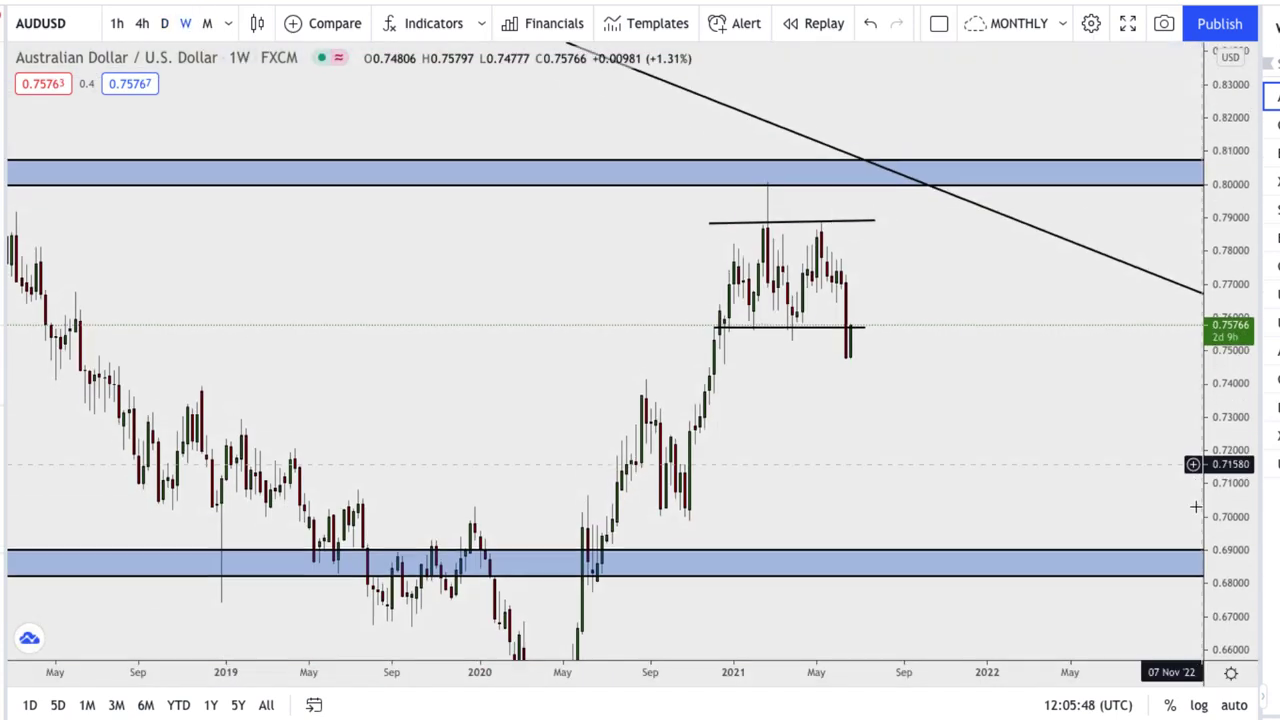
pyautogui.doubleClick(1206, 418)
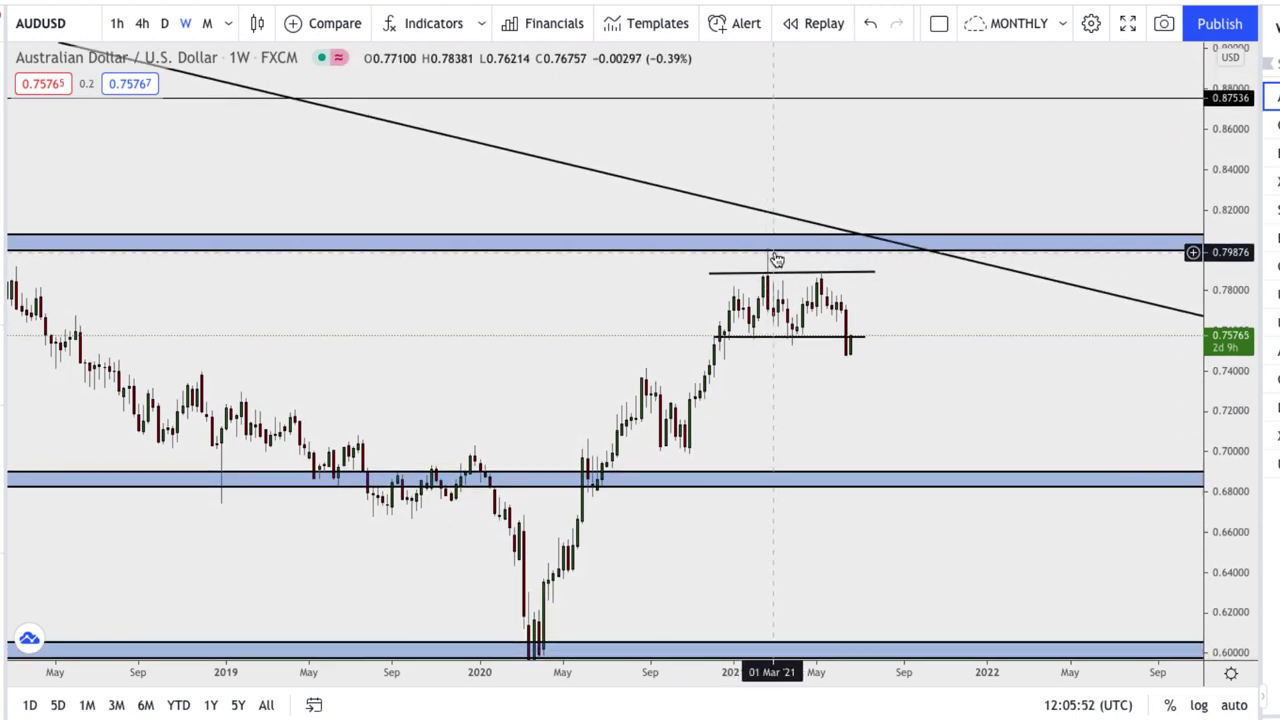
pyautogui.scroll(-2, 803, 260)
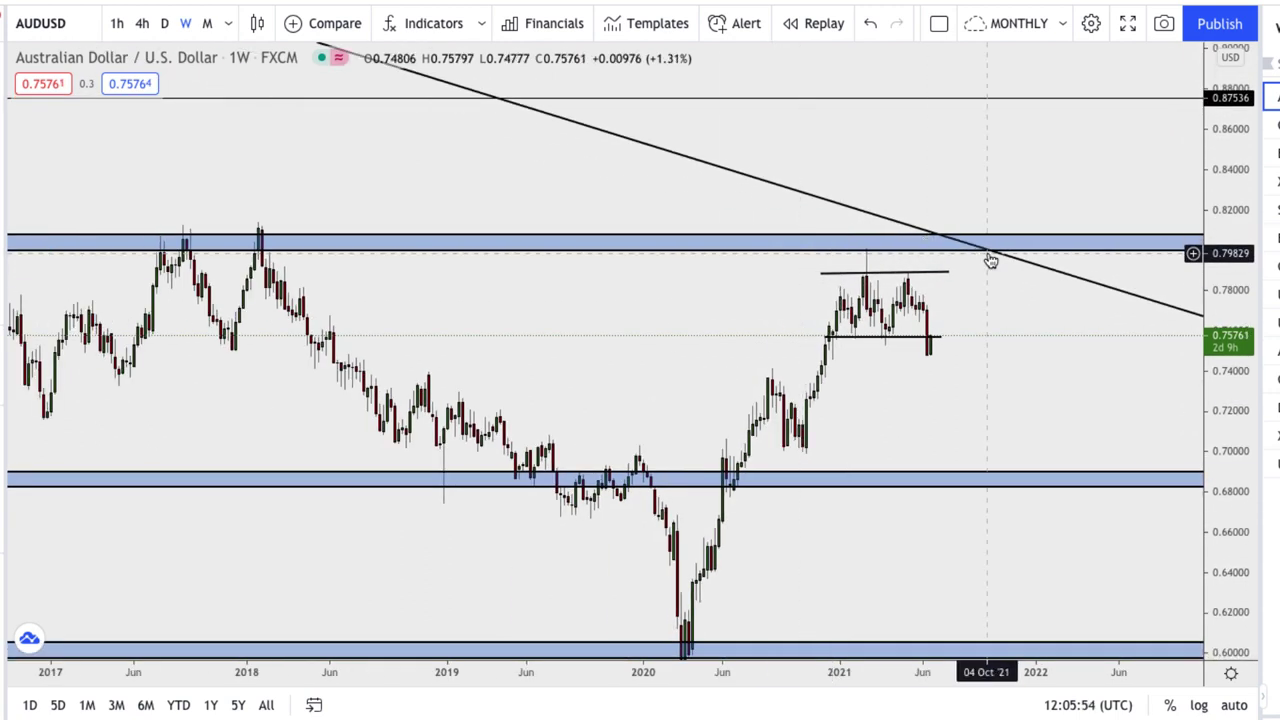
pyautogui.moveTo(940, 337); pyautogui.dragTo(983, 334)
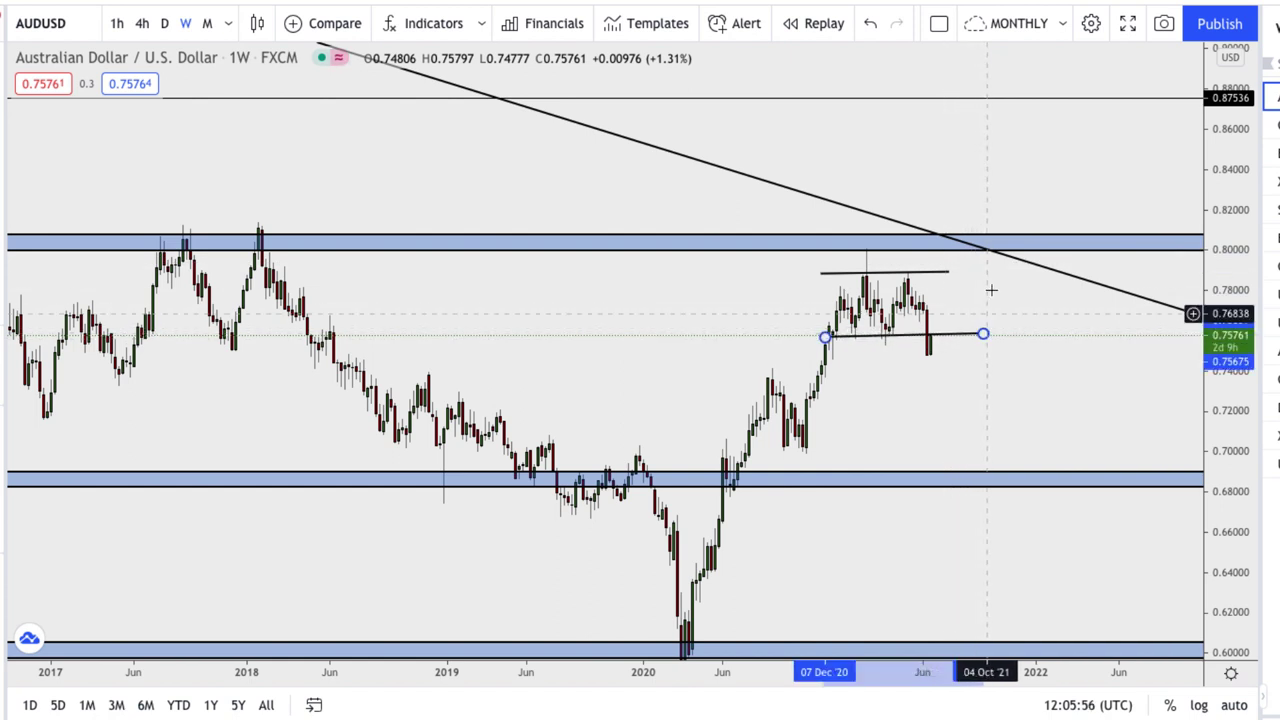
pyautogui.click(991, 290)
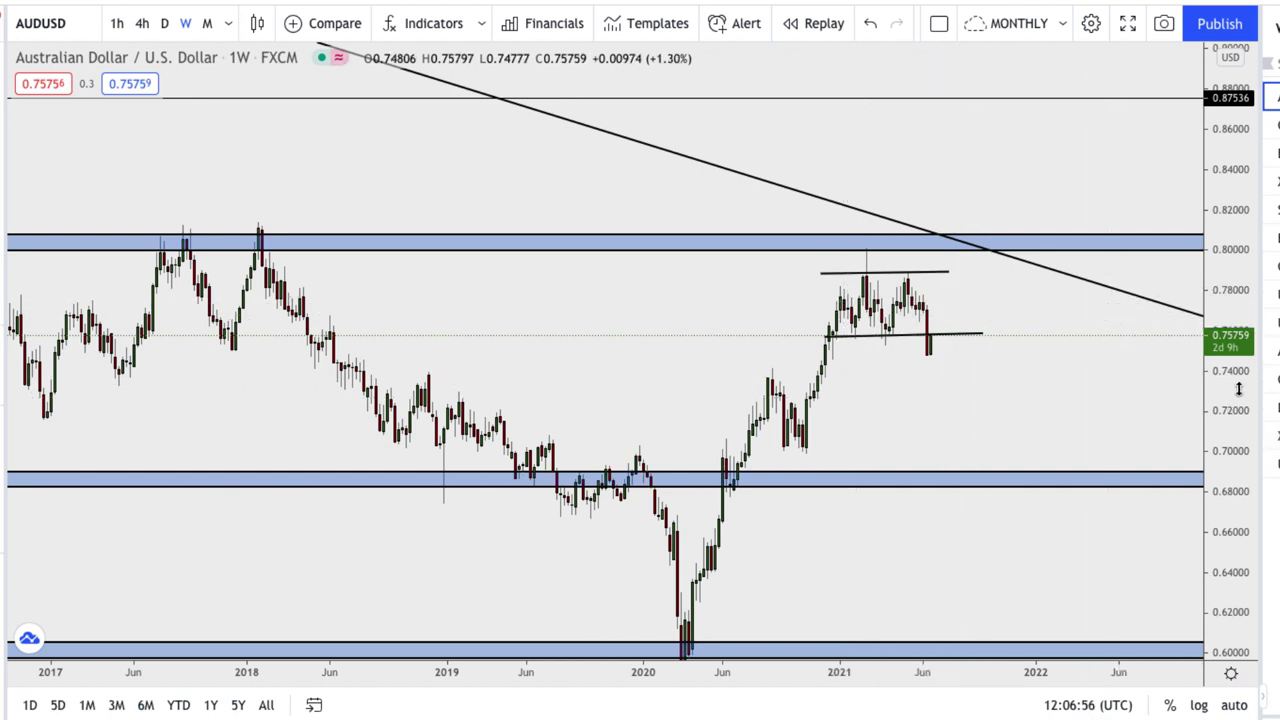
# Compress the AUDUSD price scale and zoom in on the weekly candles.
pyautogui.moveTo(1238, 389); pyautogui.dragTo(1171, 423)
pyautogui.scroll(3, 950, 361)
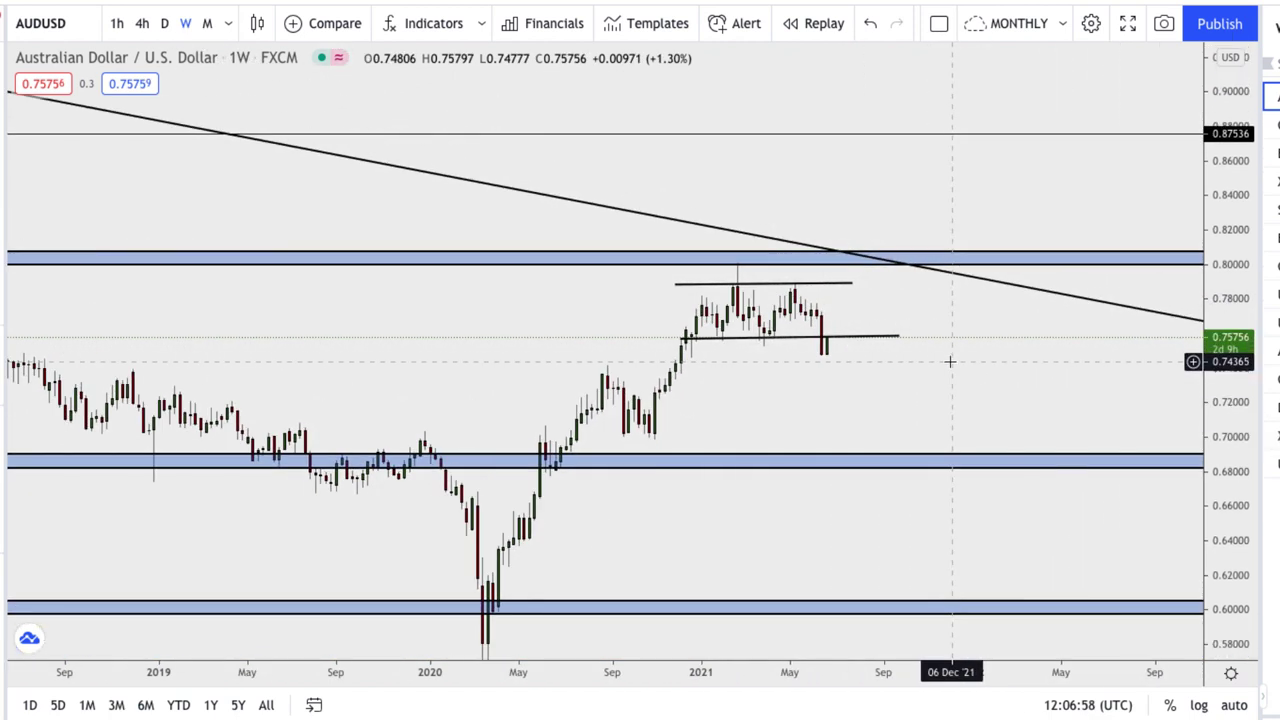
pyautogui.scroll(2, 950, 361)
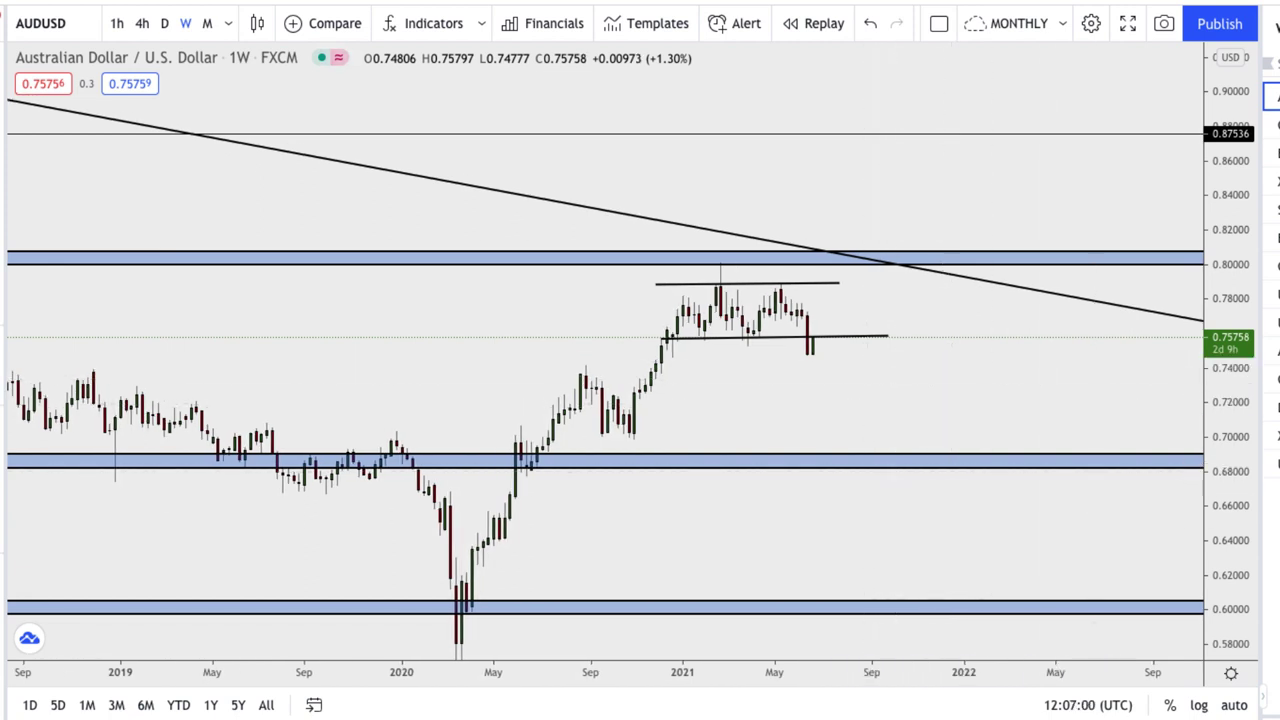
pyautogui.scroll(2, 1224, 551)
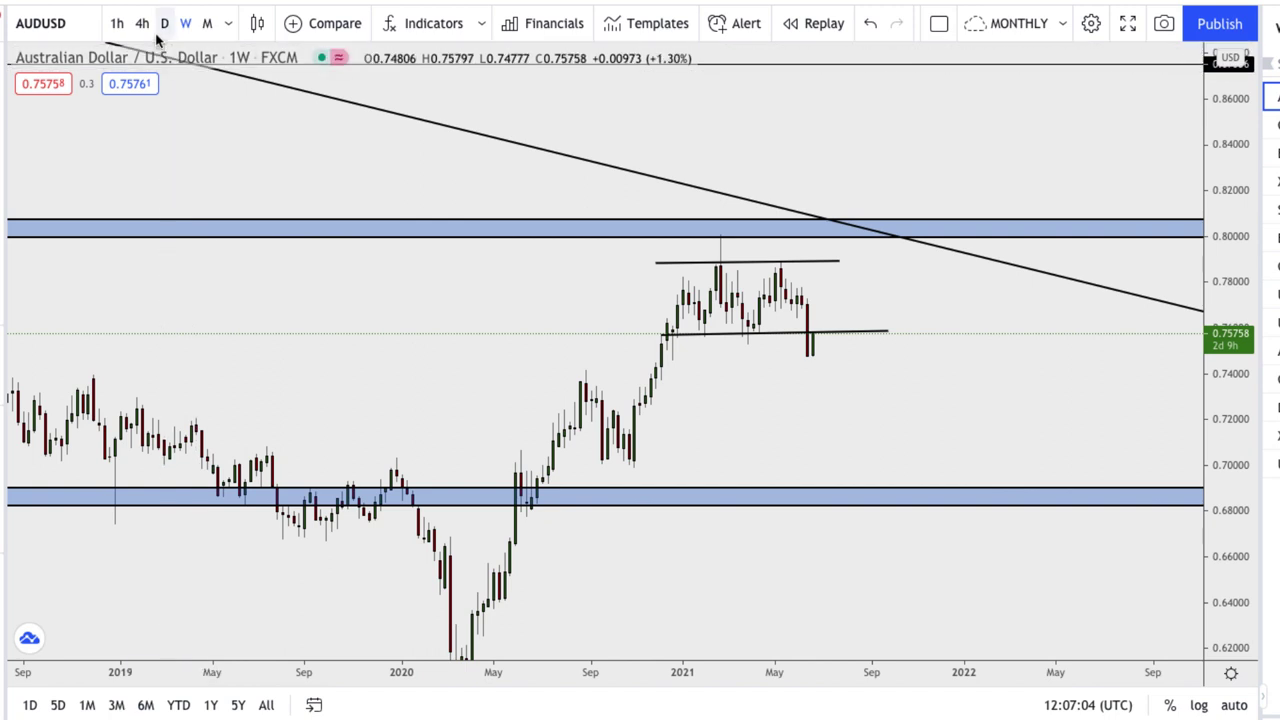
# Switch to daily candles framing the 2020–2021 rally and range, and begin a horizontal ray.
pyautogui.press('d')
pyautogui.press('Return')
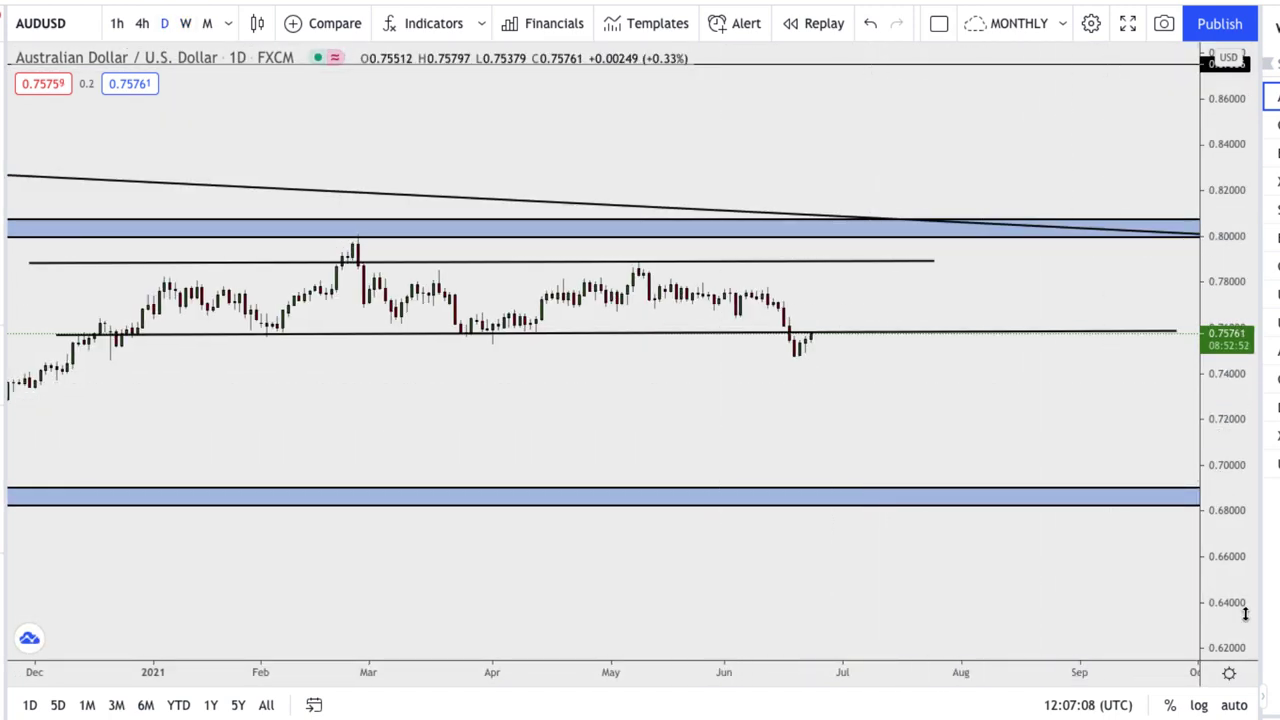
pyautogui.scroll(-5, 1245, 615)
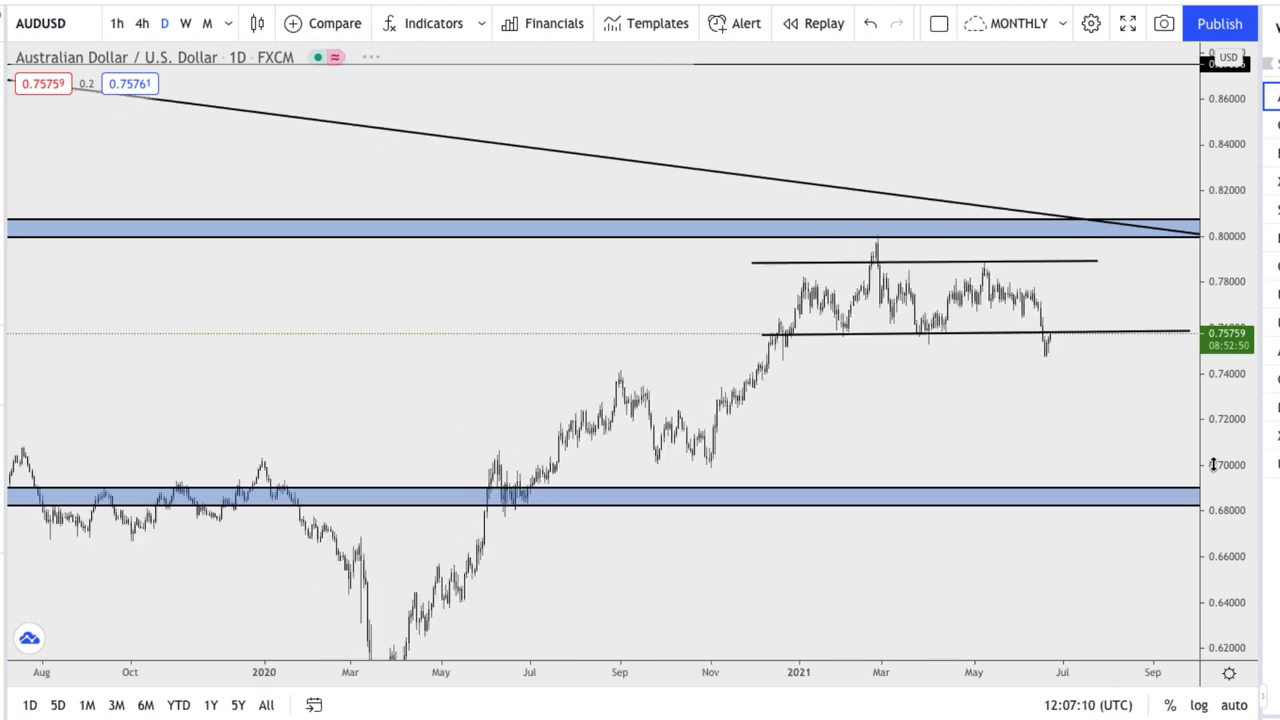
pyautogui.moveTo(1240, 605); pyautogui.dragTo(1240, 500)
pyautogui.moveTo(1109, 366); pyautogui.dragTo(681, 311)
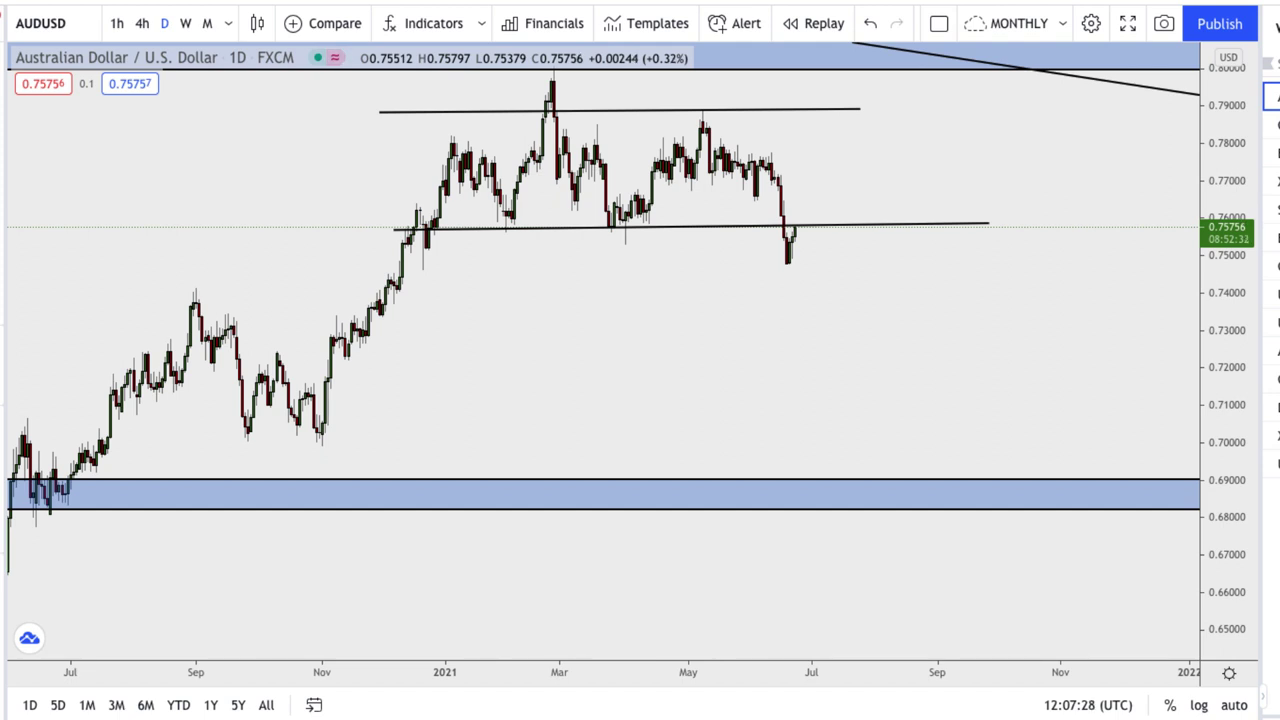
pyautogui.scroll(-2, 254, 451)
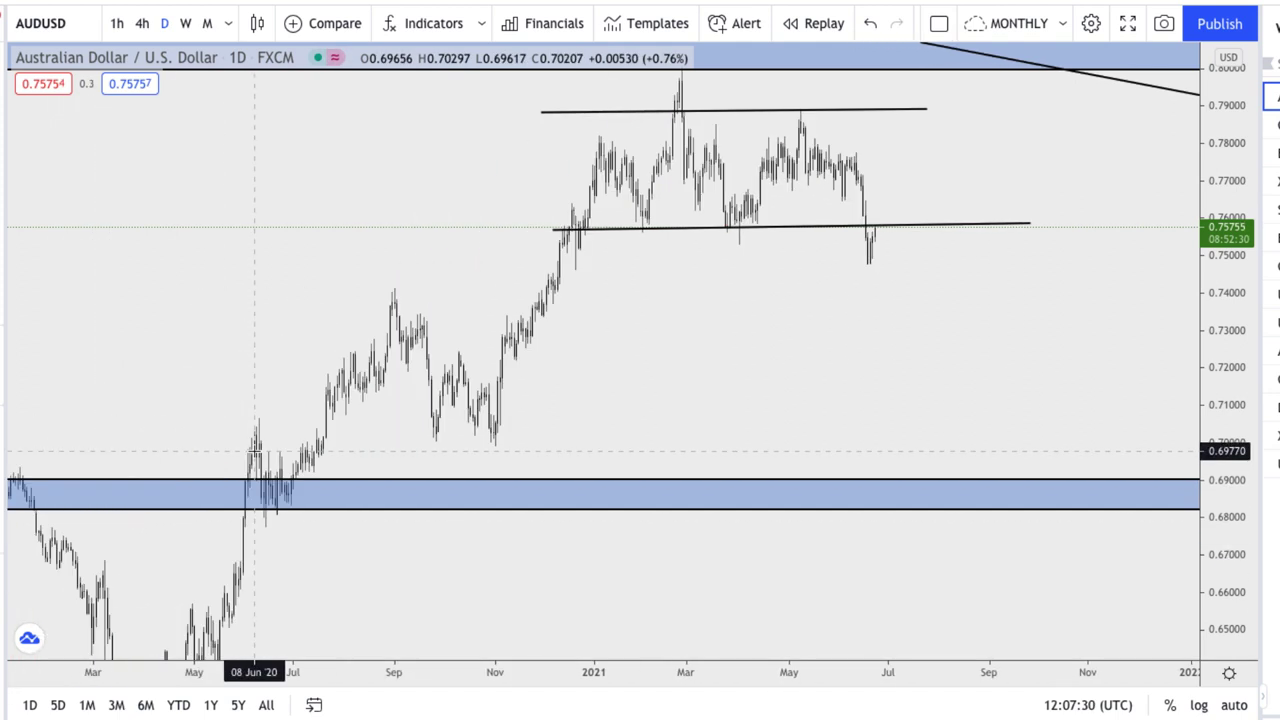
pyautogui.scroll(-1, 256, 450)
pyautogui.hotkey('alt', 'j')
pyautogui.click(266, 434)
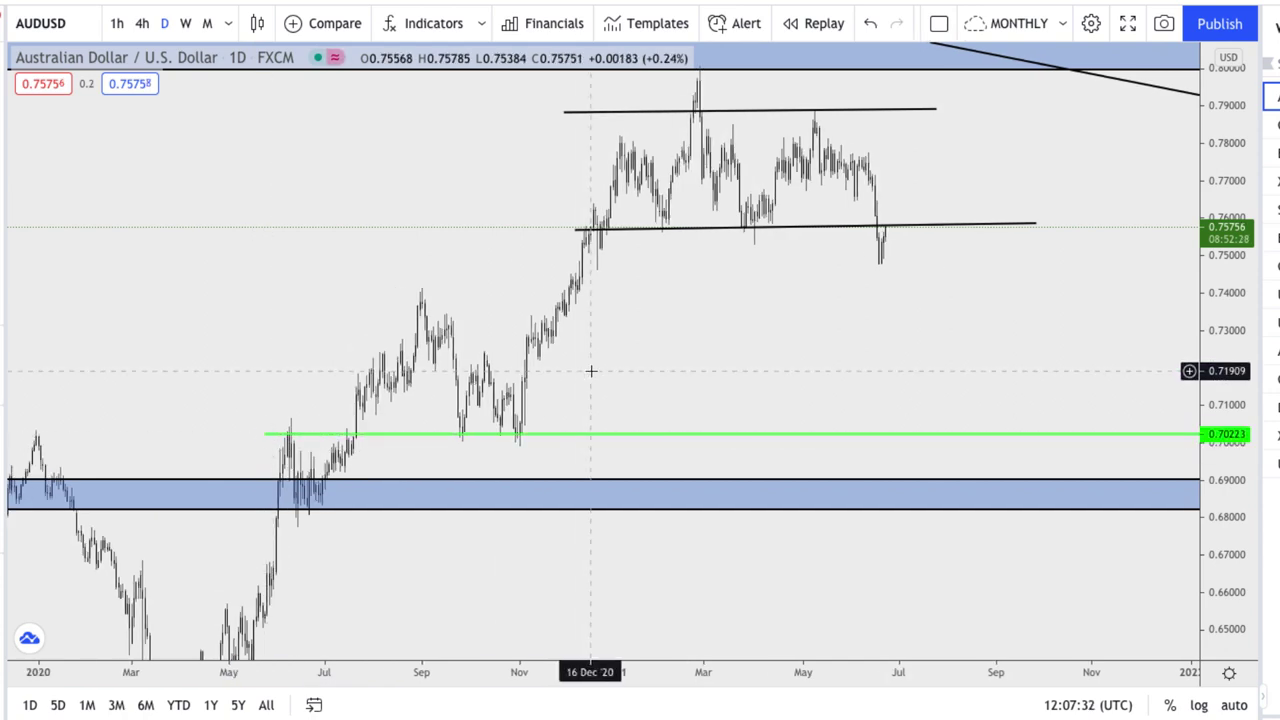
pyautogui.scroll(1, 591, 371)
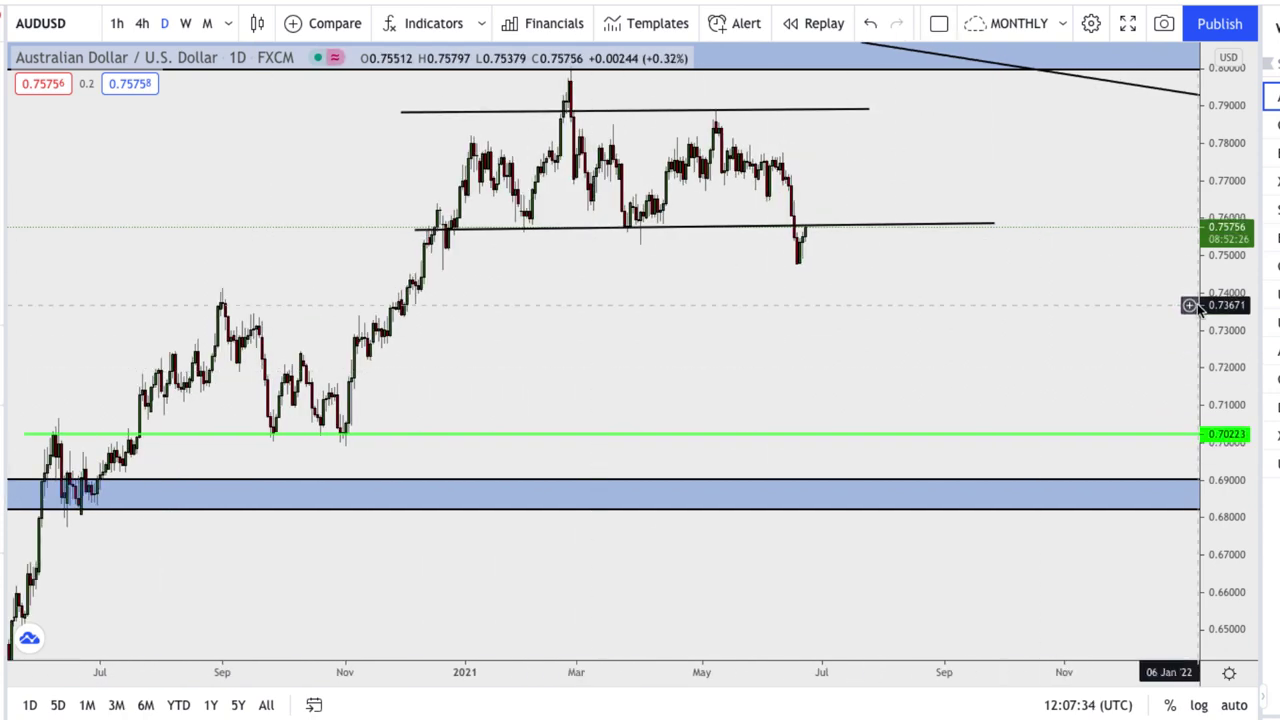
pyautogui.scroll(-2, 1120, 300)
pyautogui.moveTo(1220, 310); pyautogui.dragTo(1196, 470)
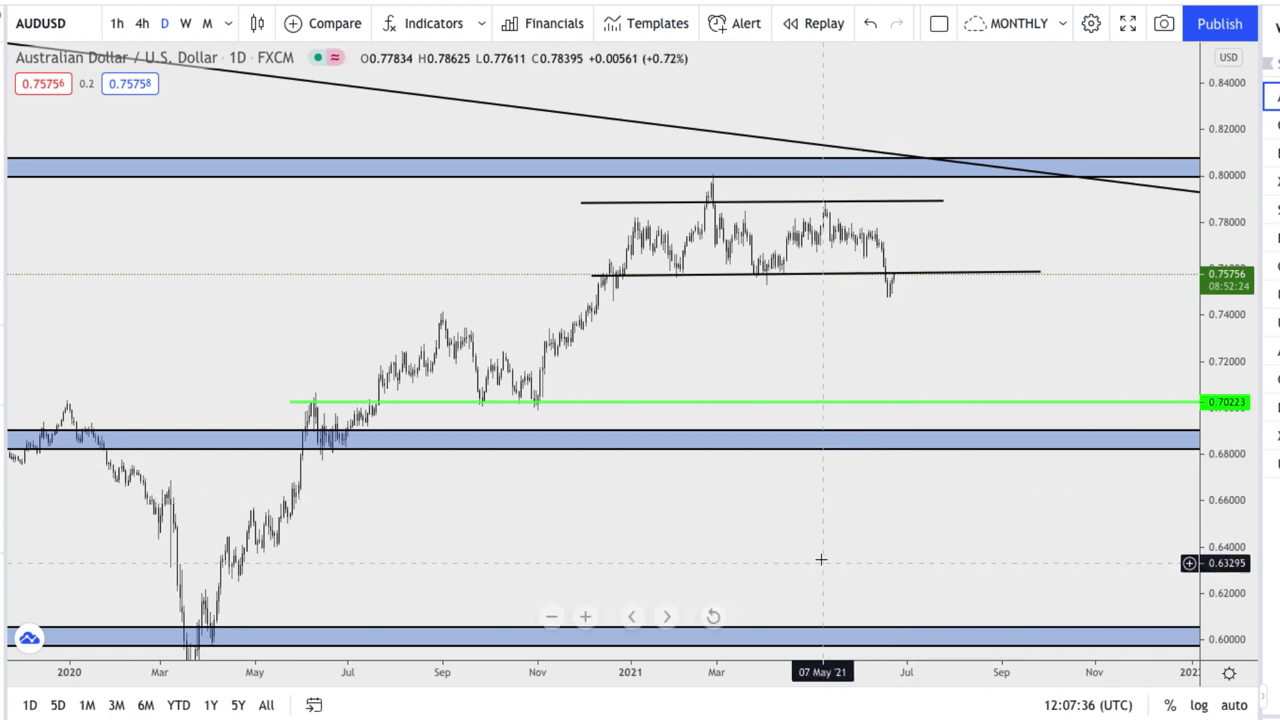
pyautogui.moveTo(810, 467); pyautogui.dragTo(808, 395)
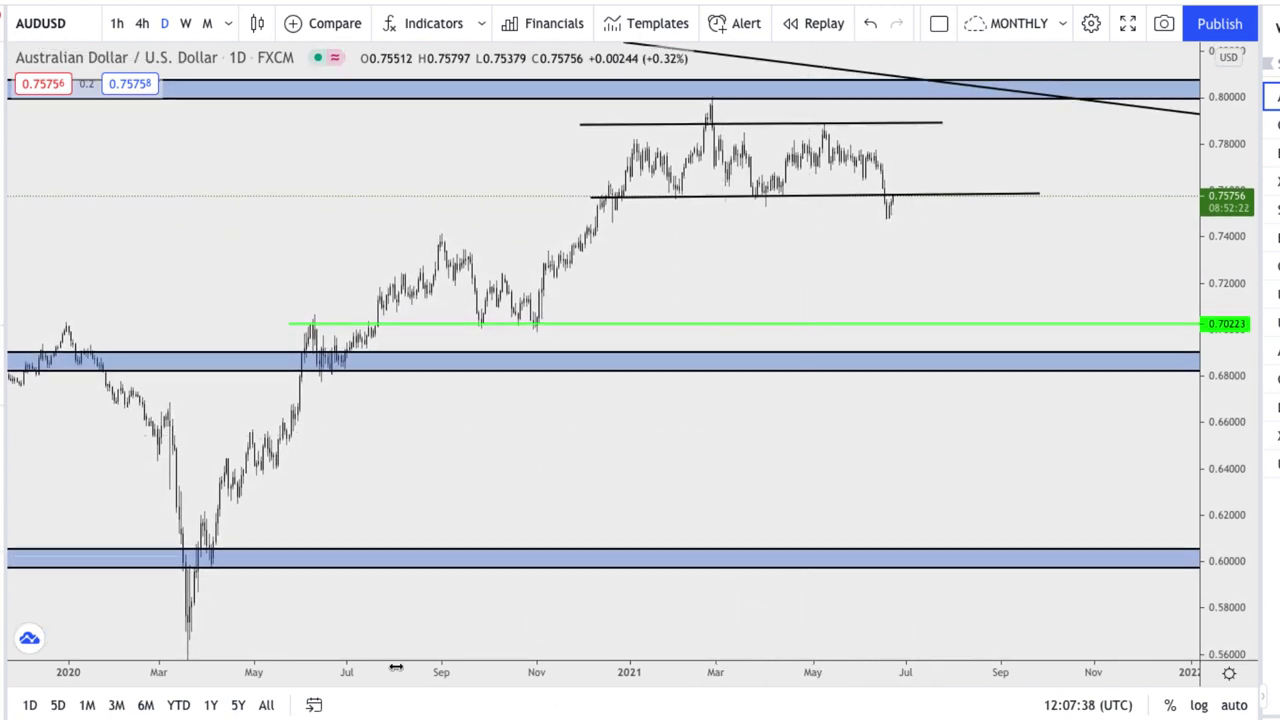
pyautogui.click(194, 653)
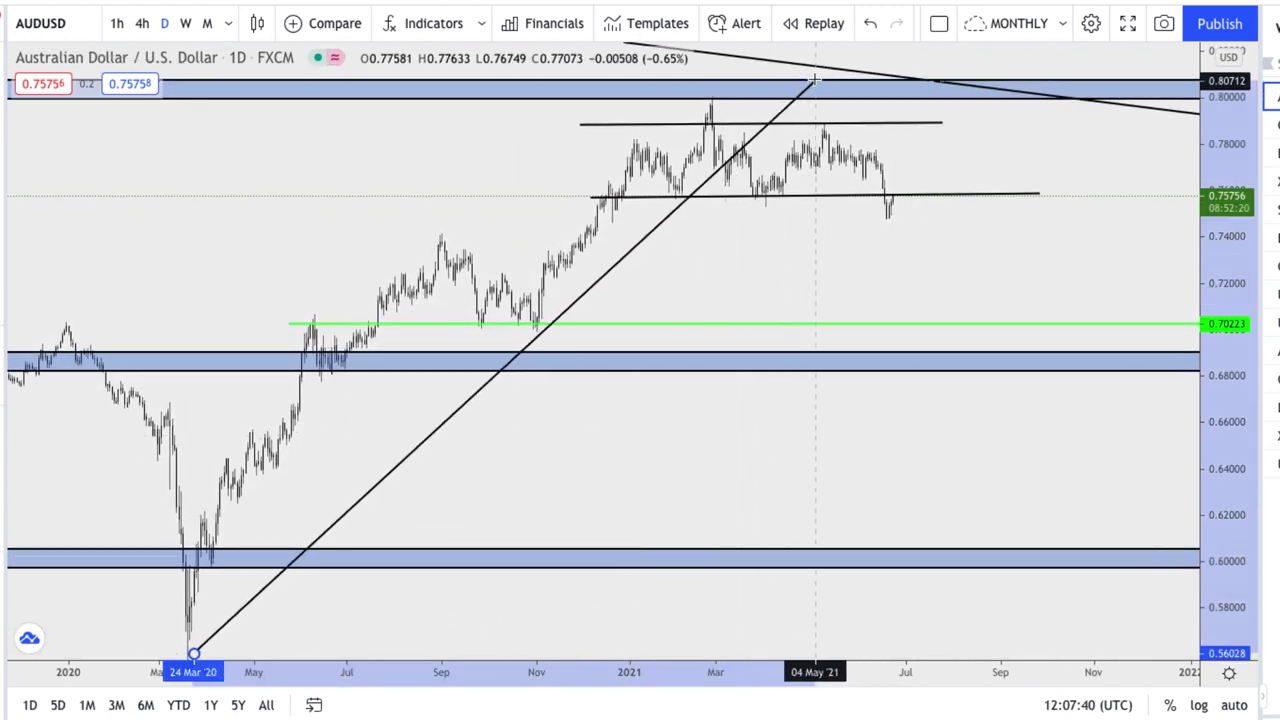
pyautogui.click(814, 75)
pyautogui.click(777, 251)
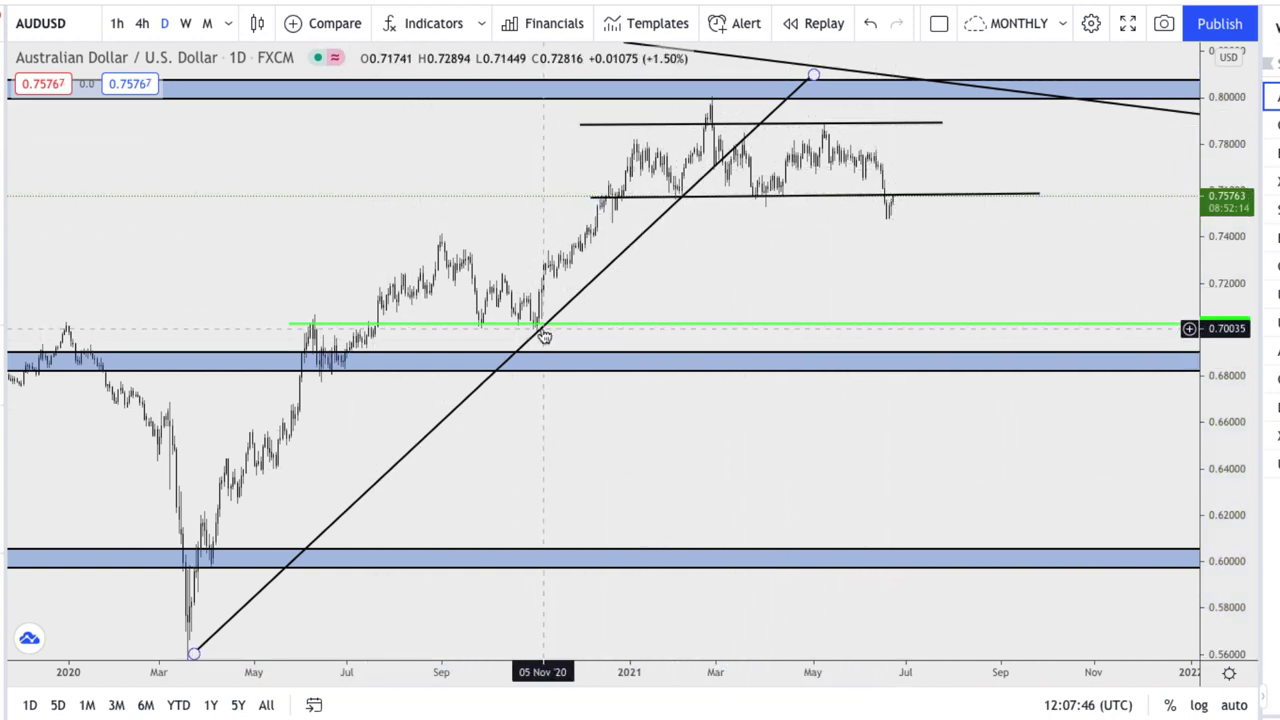
pyautogui.click(569, 309)
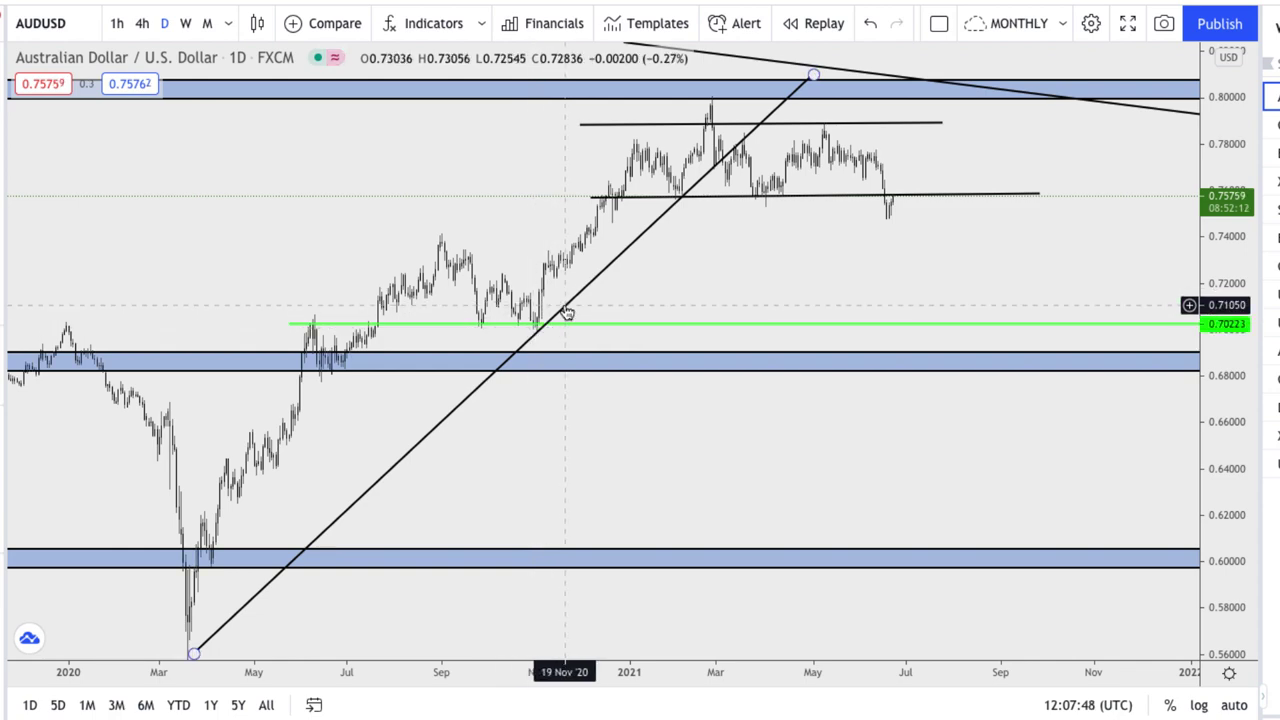
pyautogui.press('Delete')
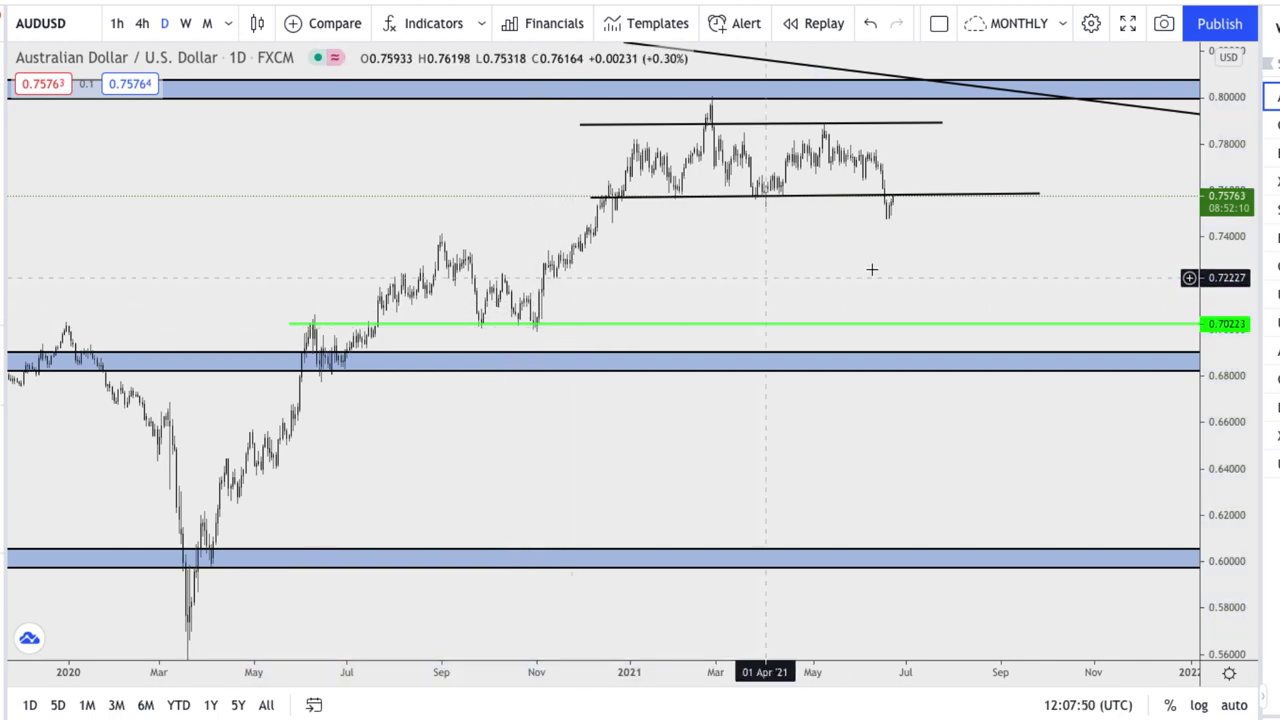
pyautogui.moveTo(1191, 434); pyautogui.dragTo(1150, 395)
# Inspect the lower AUDUSD support line, then bring up GBPUSD from the watchlist.
pyautogui.scroll(5, 694, 337)
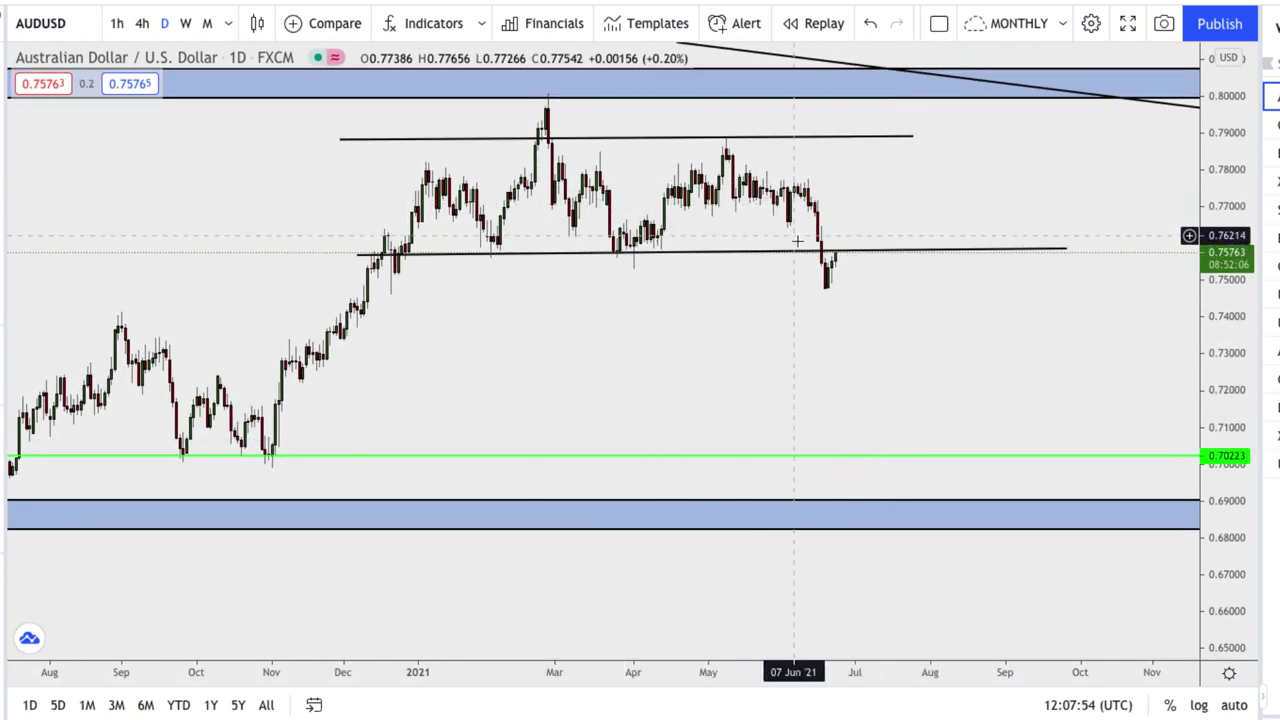
pyautogui.click(846, 256)
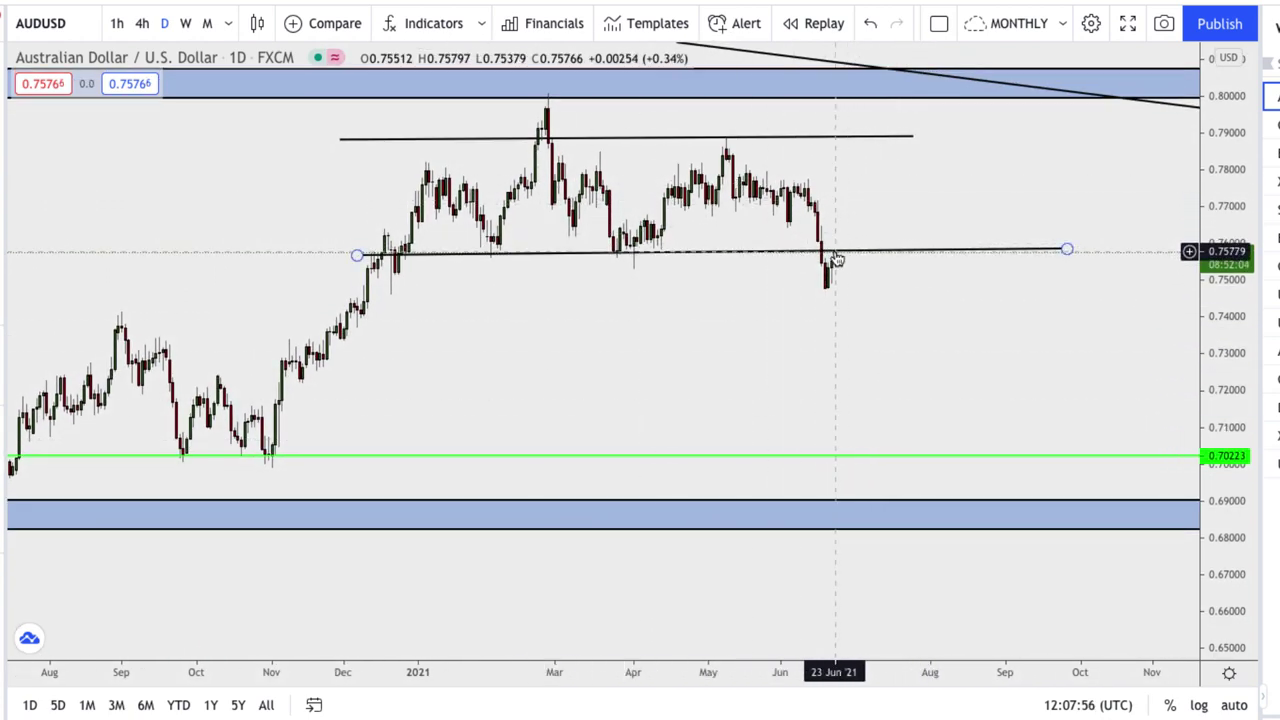
pyautogui.click(889, 463)
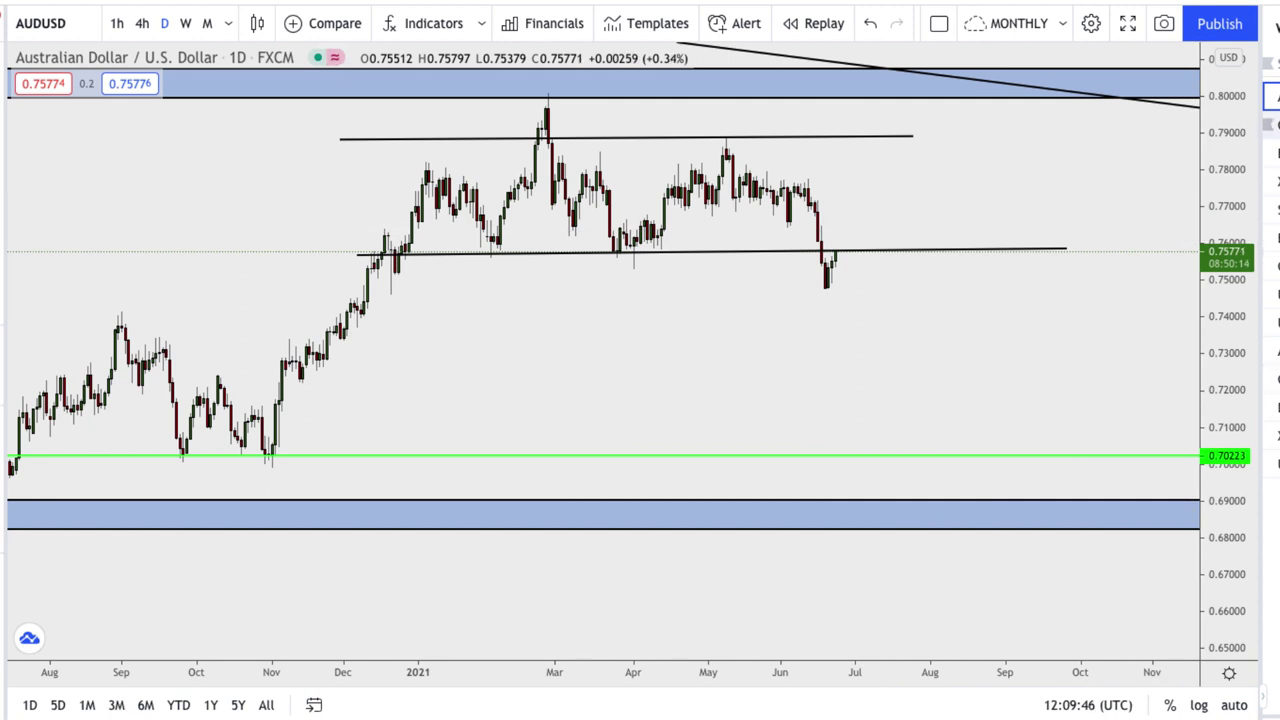
pyautogui.click(1272, 125)
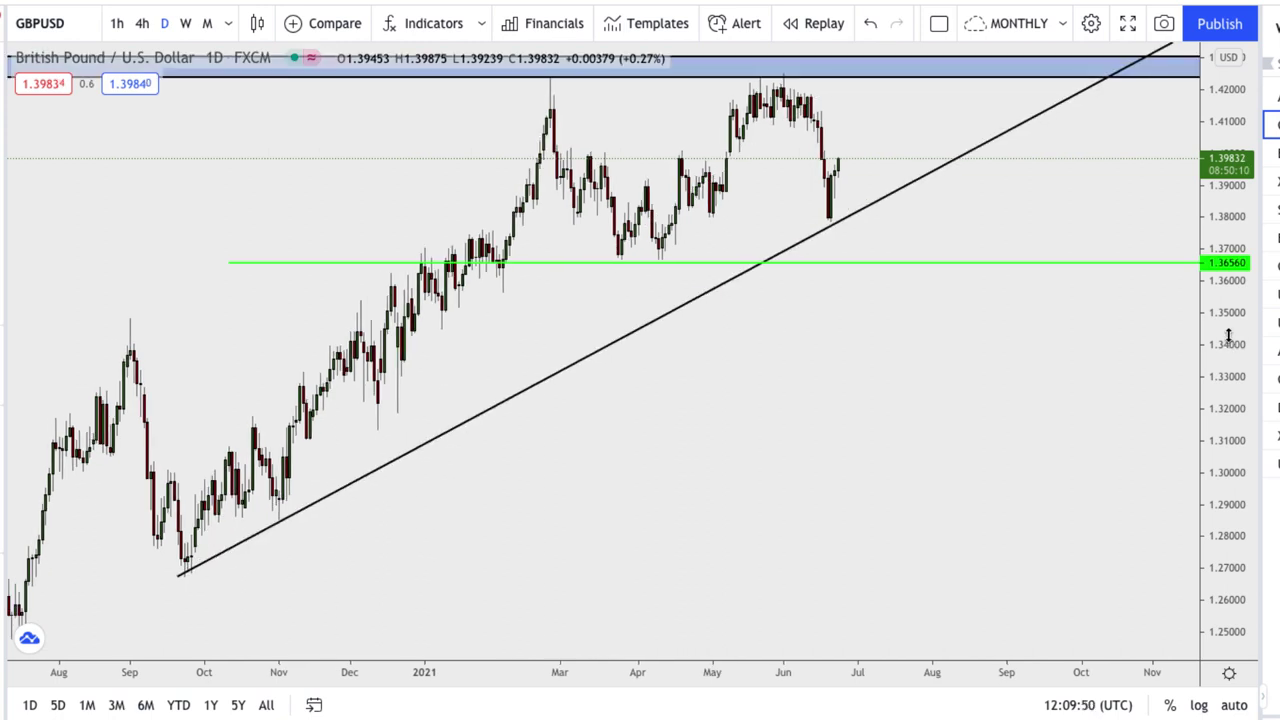
# Frame GBPUSD between 1.23 and 1.44 and delete the rising trendline.
pyautogui.moveTo(1229, 294); pyautogui.dragTo(1186, 379)
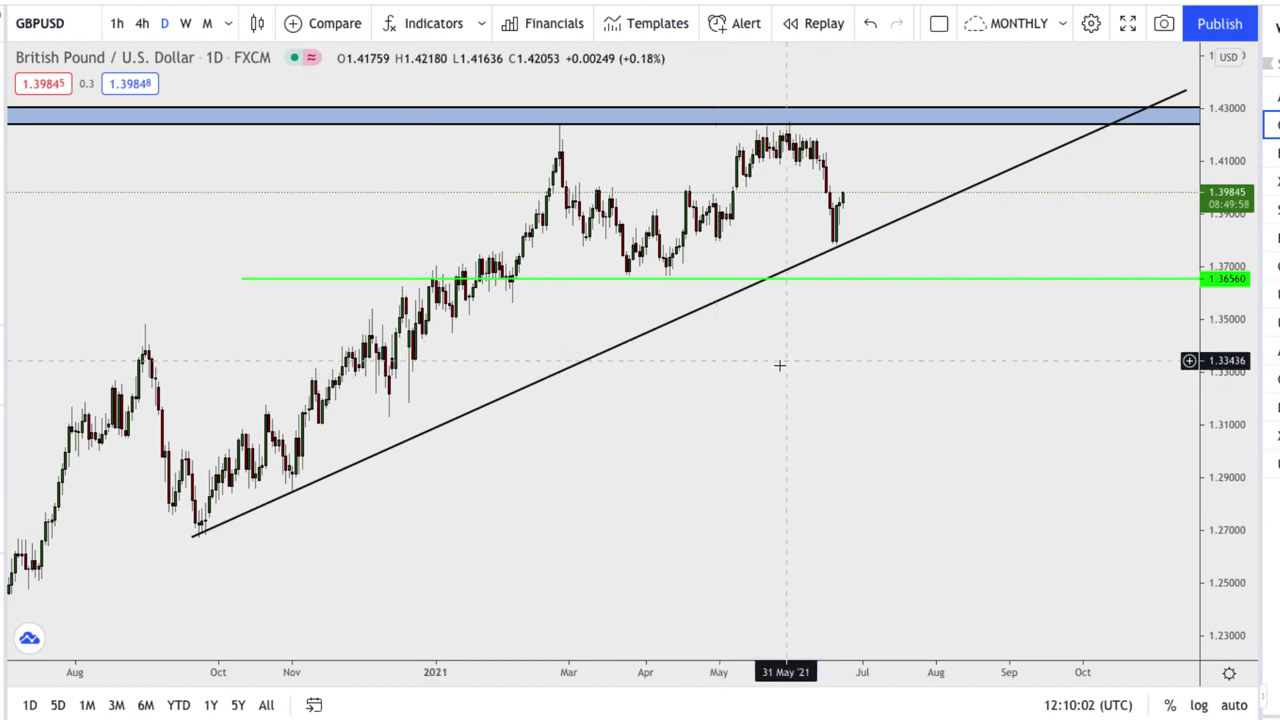
pyautogui.scroll(-3, 935, 240)
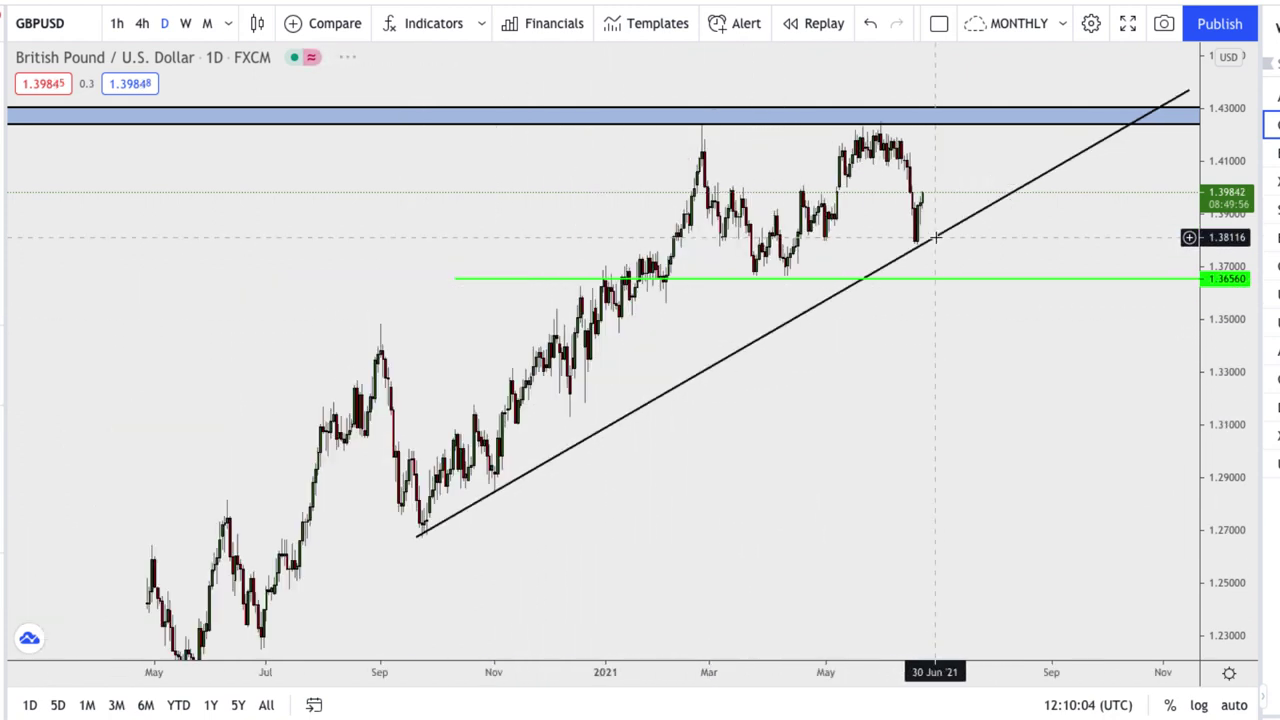
pyautogui.scroll(-2, 950, 257)
pyautogui.click(957, 270)
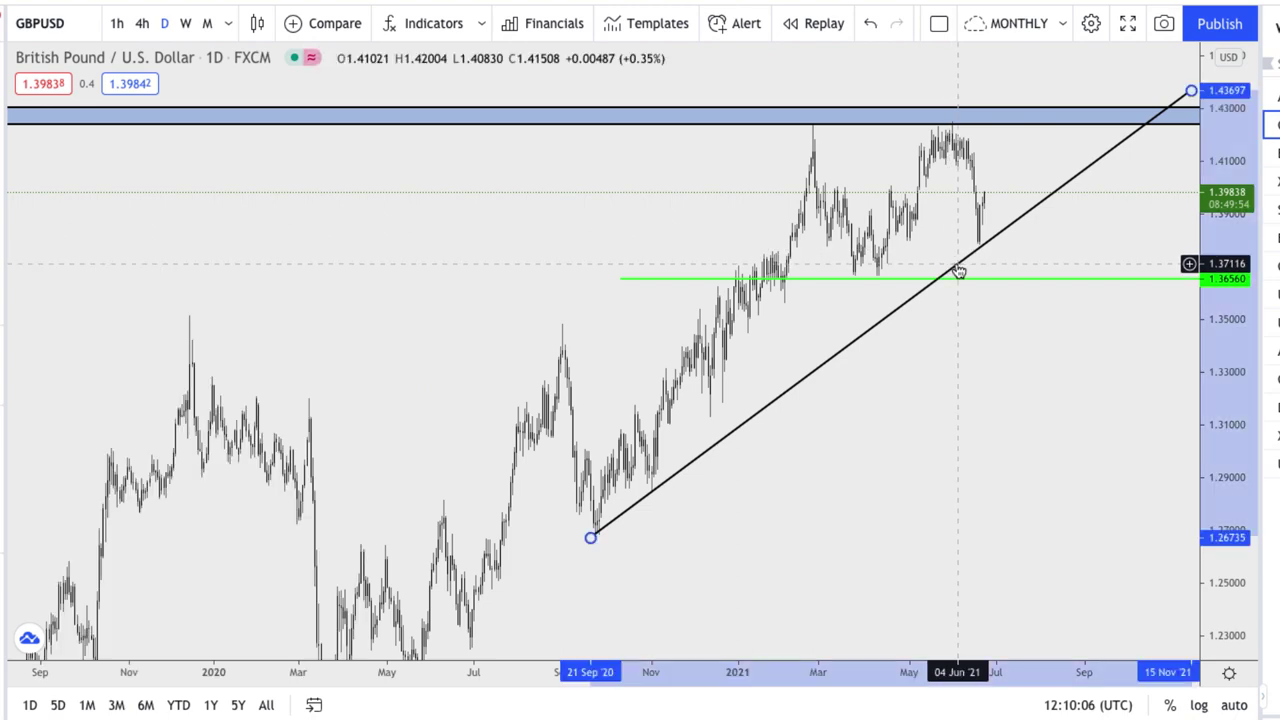
pyautogui.press('Delete')
# Nudge the green support line up to about 1.36738 and centre the recent candles.
pyautogui.scroll(3, 925, 265)
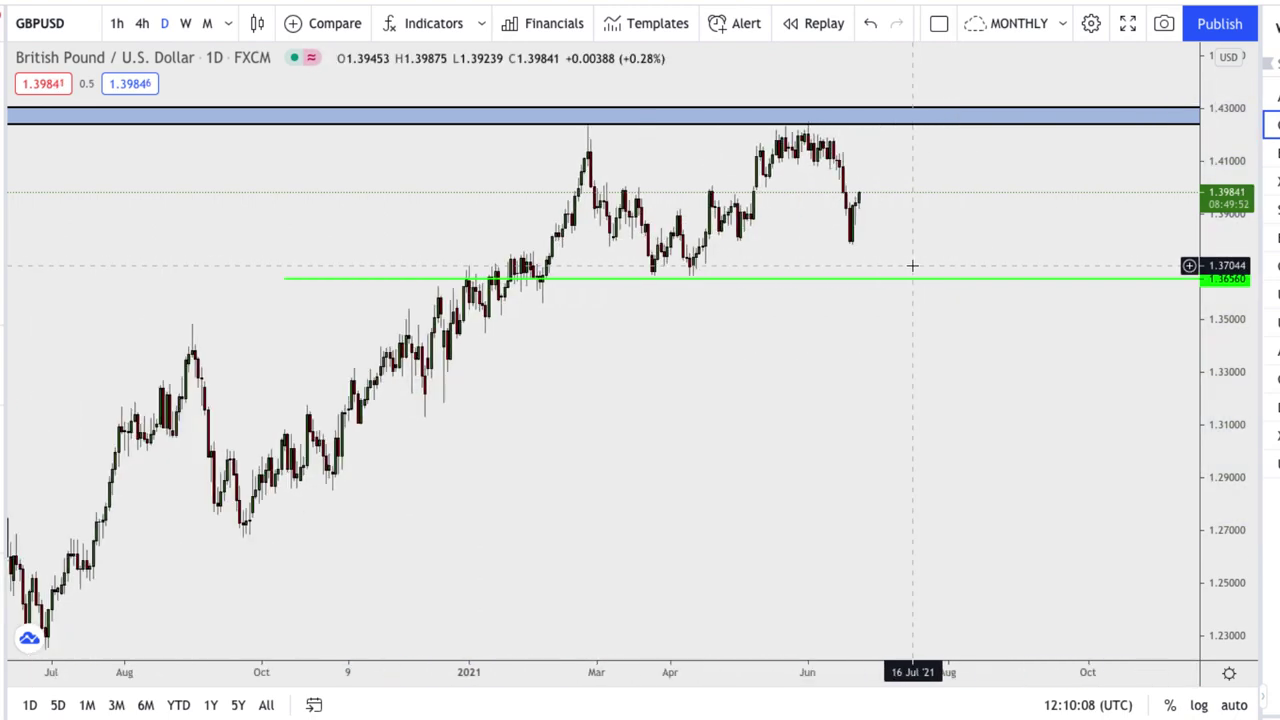
pyautogui.scroll(1, 912, 265)
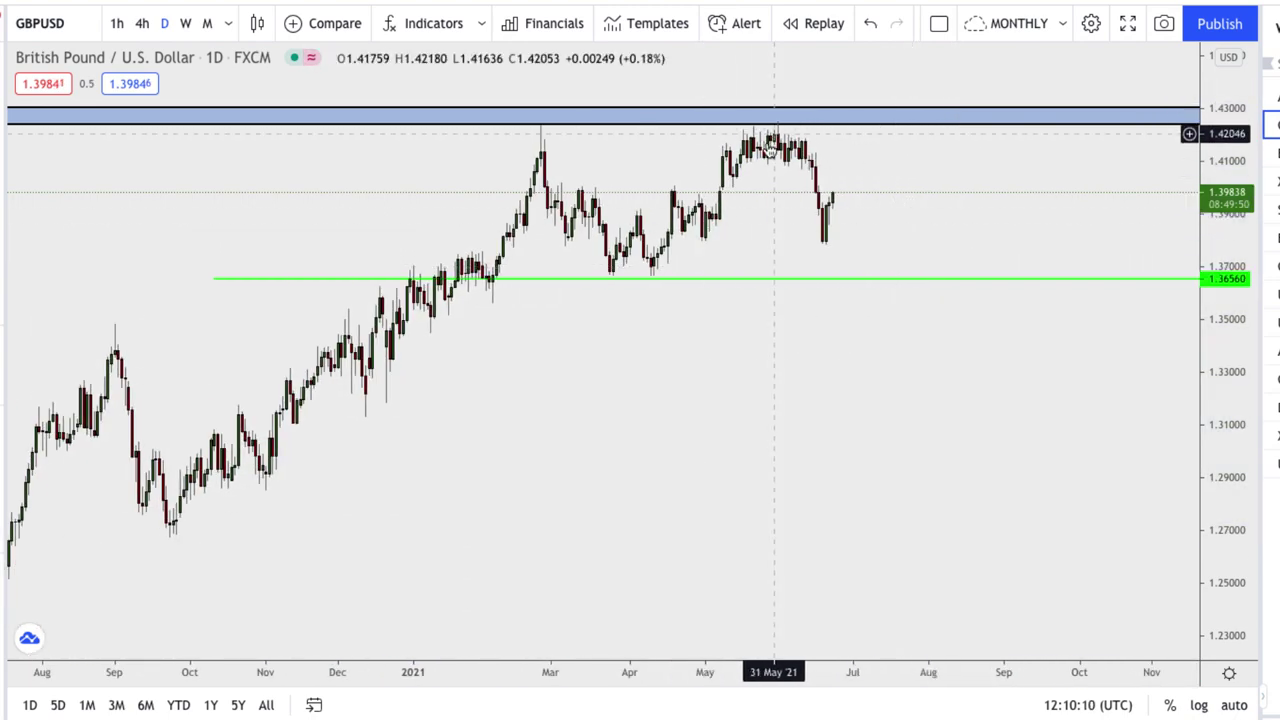
pyautogui.click(723, 280)
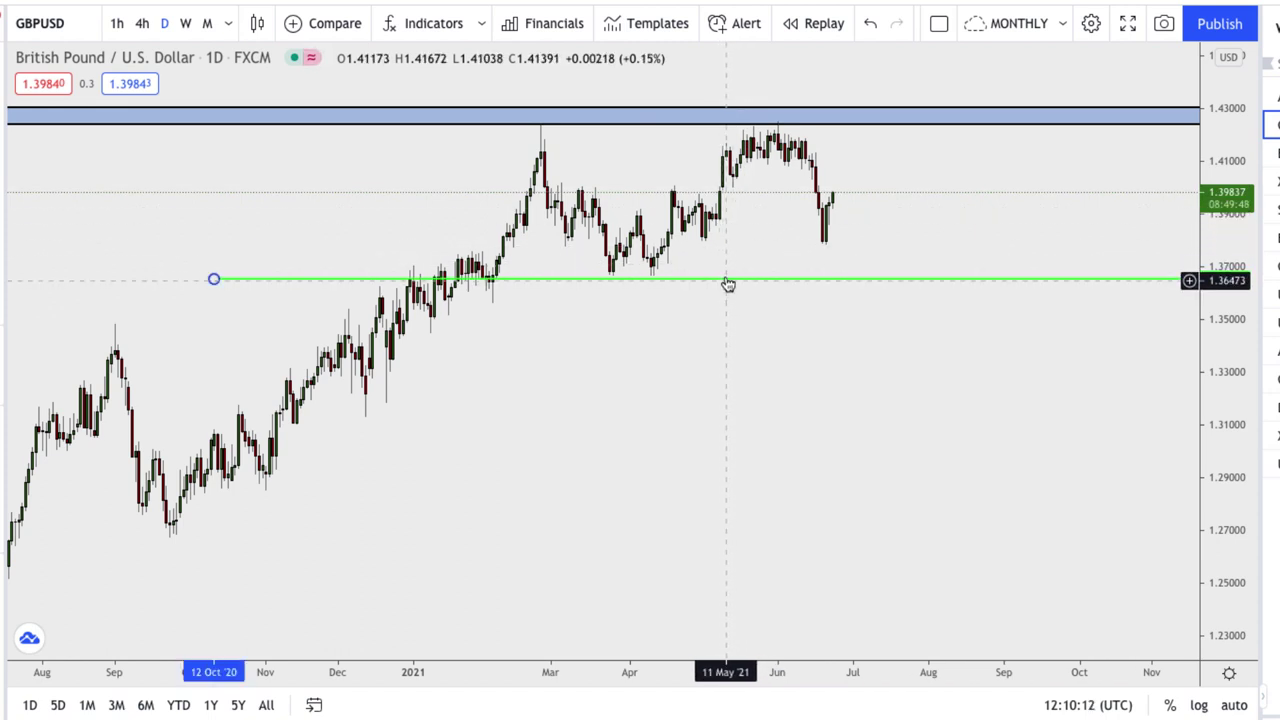
pyautogui.moveTo(726, 281); pyautogui.dragTo(726, 274)
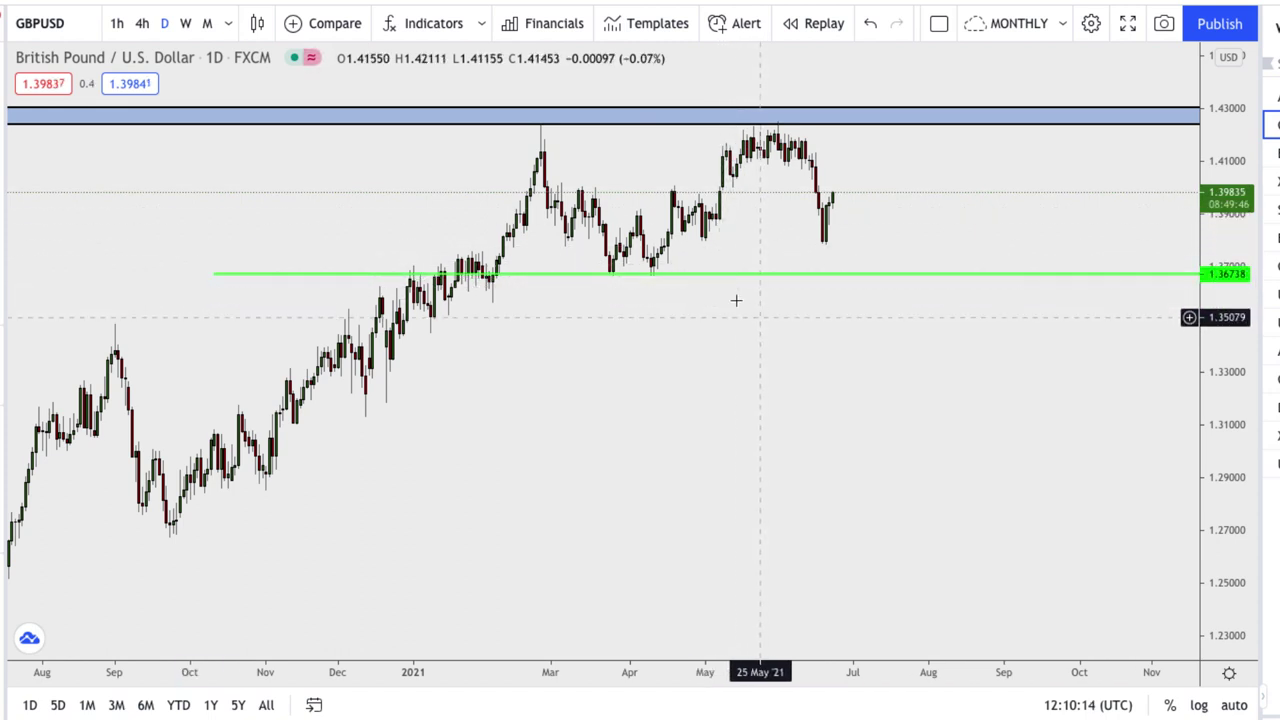
pyautogui.scroll(3, 594, 266)
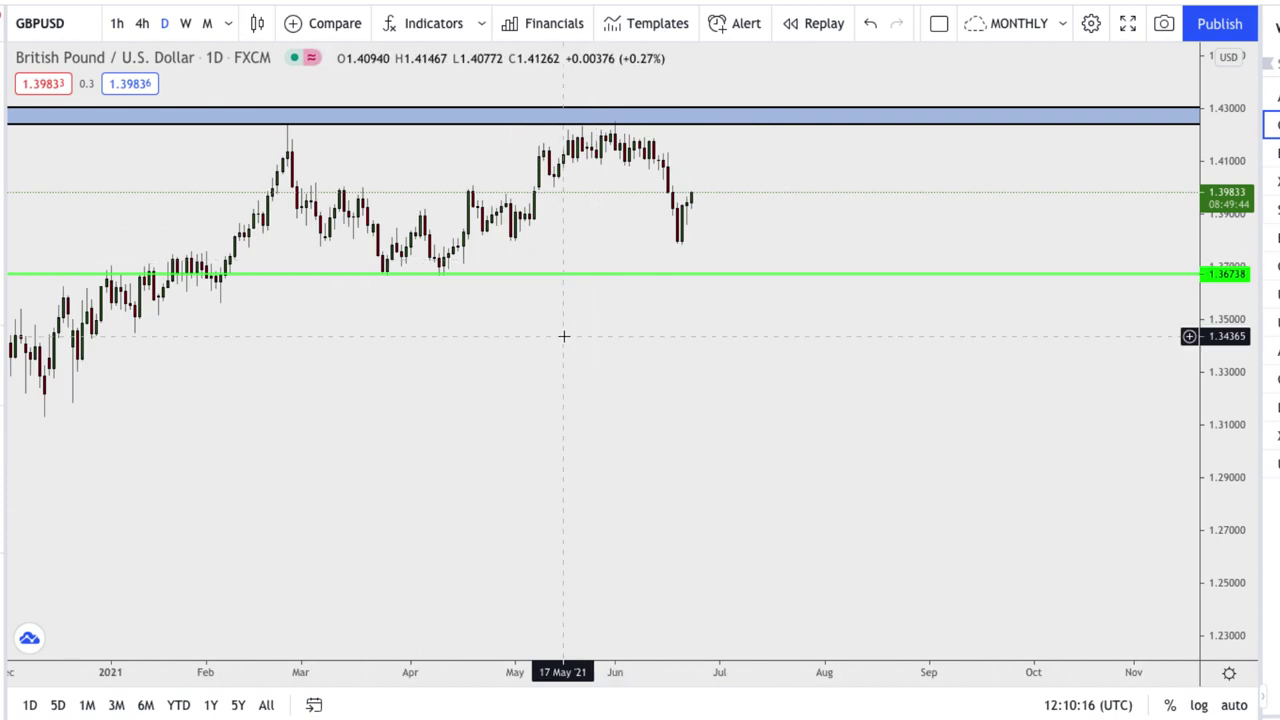
pyautogui.moveTo(616, 347); pyautogui.dragTo(702, 371)
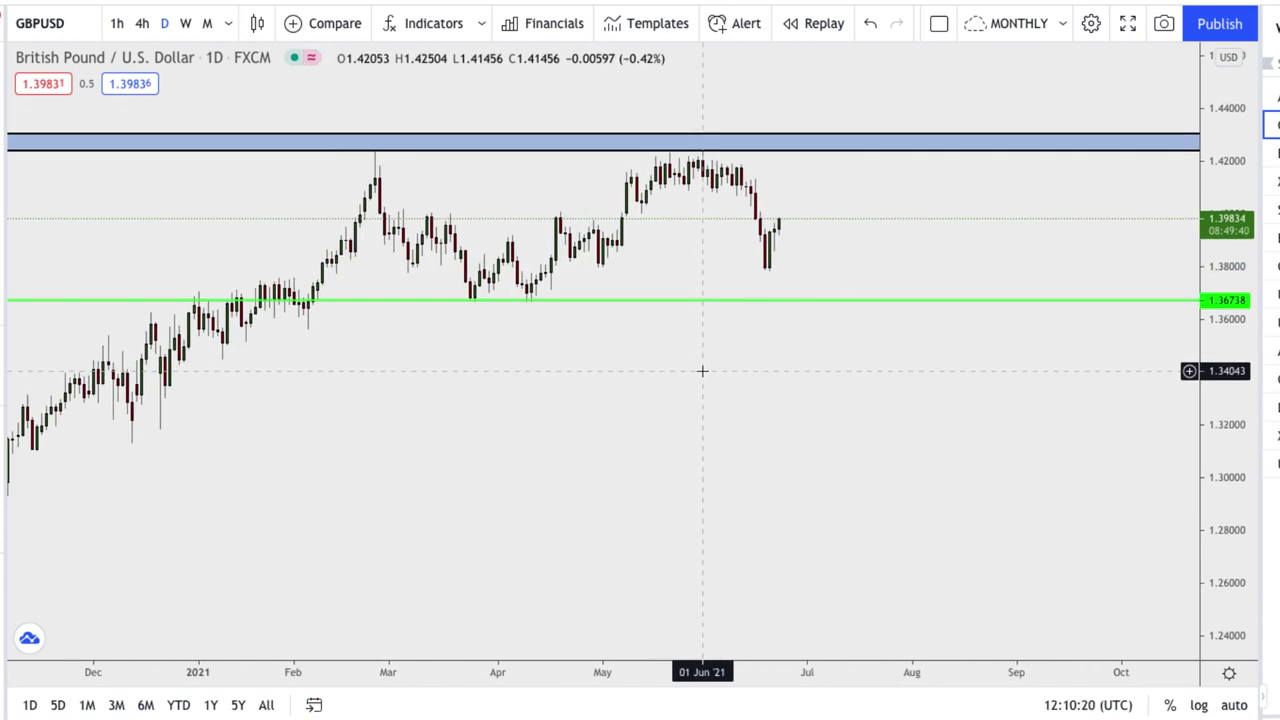
pyautogui.scroll(-4, 702, 371)
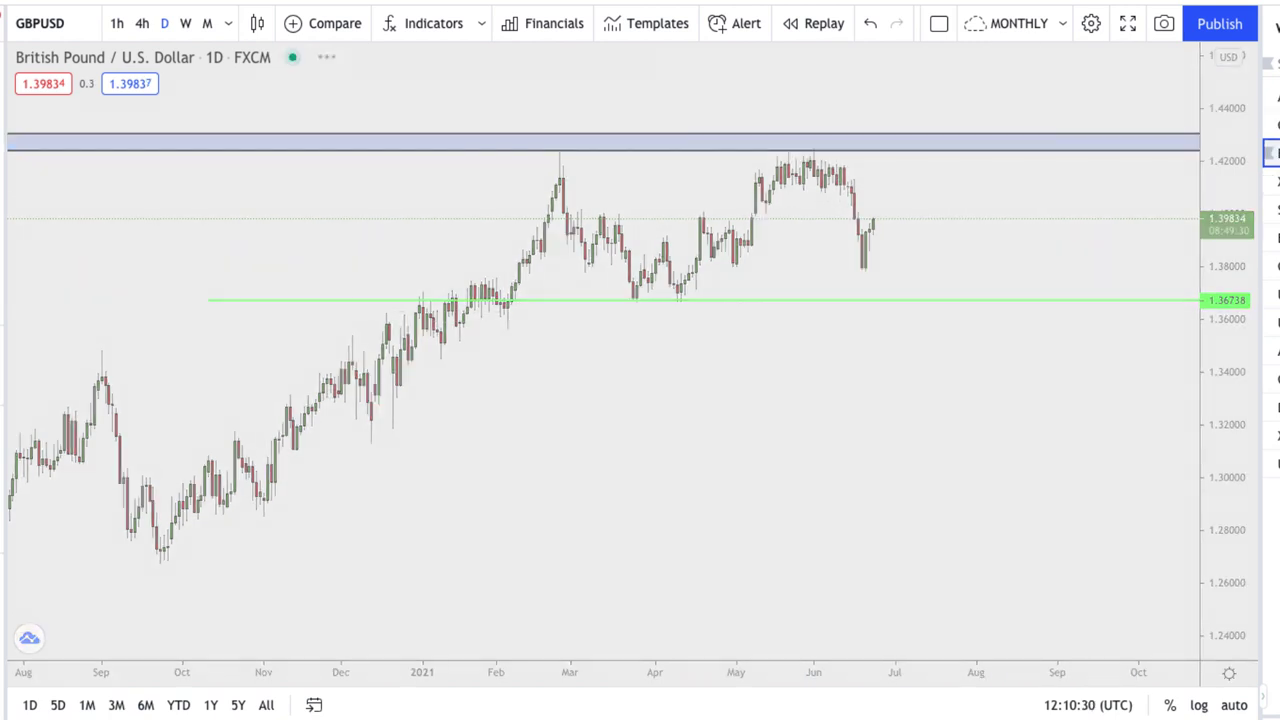
# Move down the watchlist to XAUUSD and widen the visible price range.
pyautogui.press('Down')
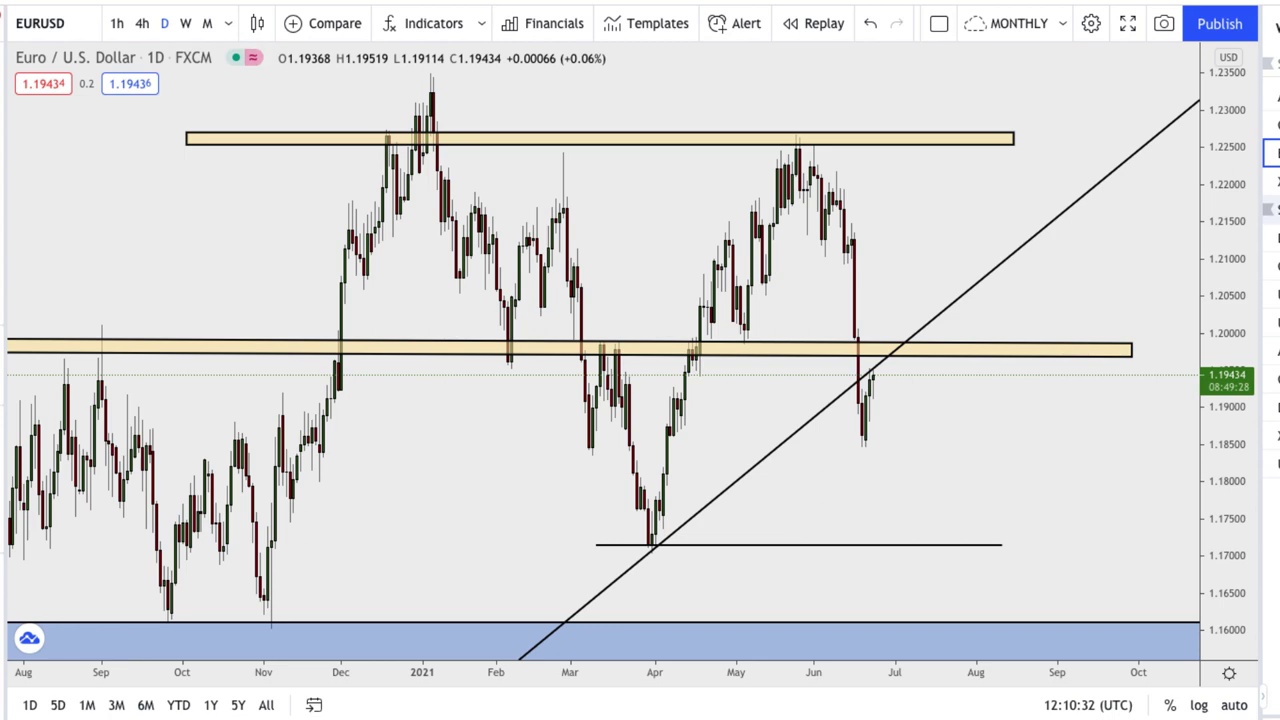
pyautogui.press('Down')
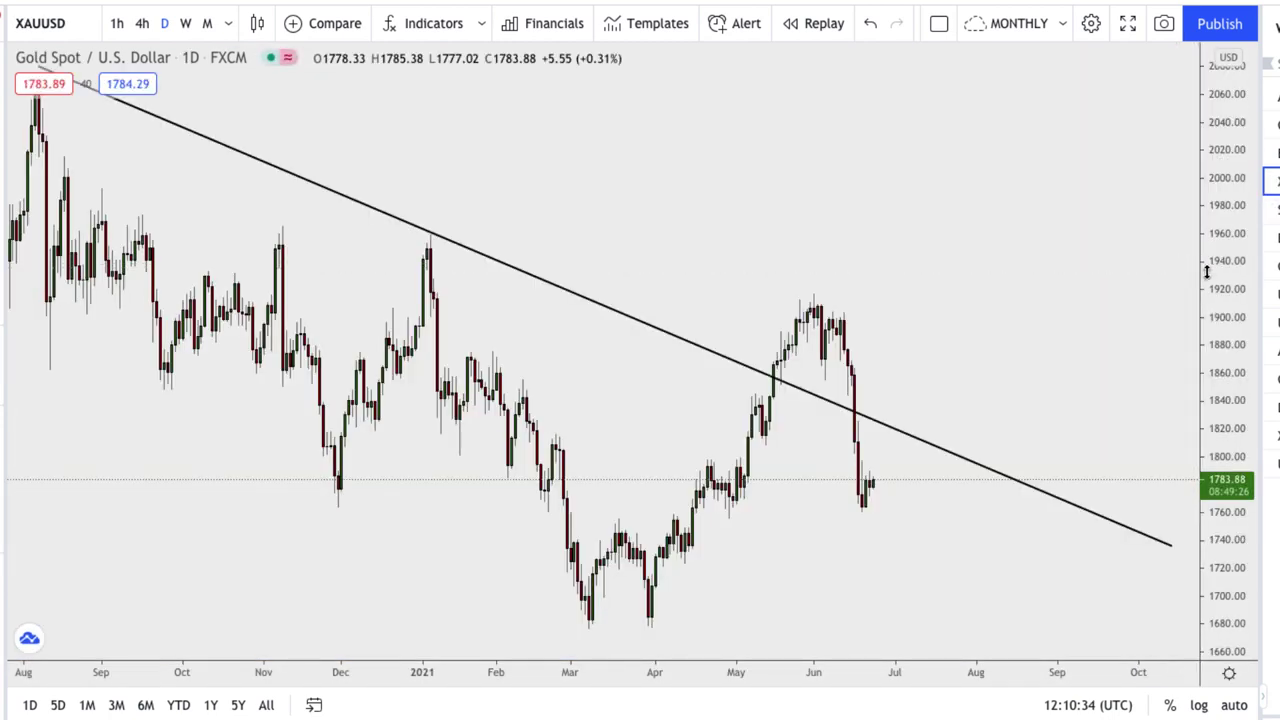
pyautogui.scroll(-5, 1207, 271)
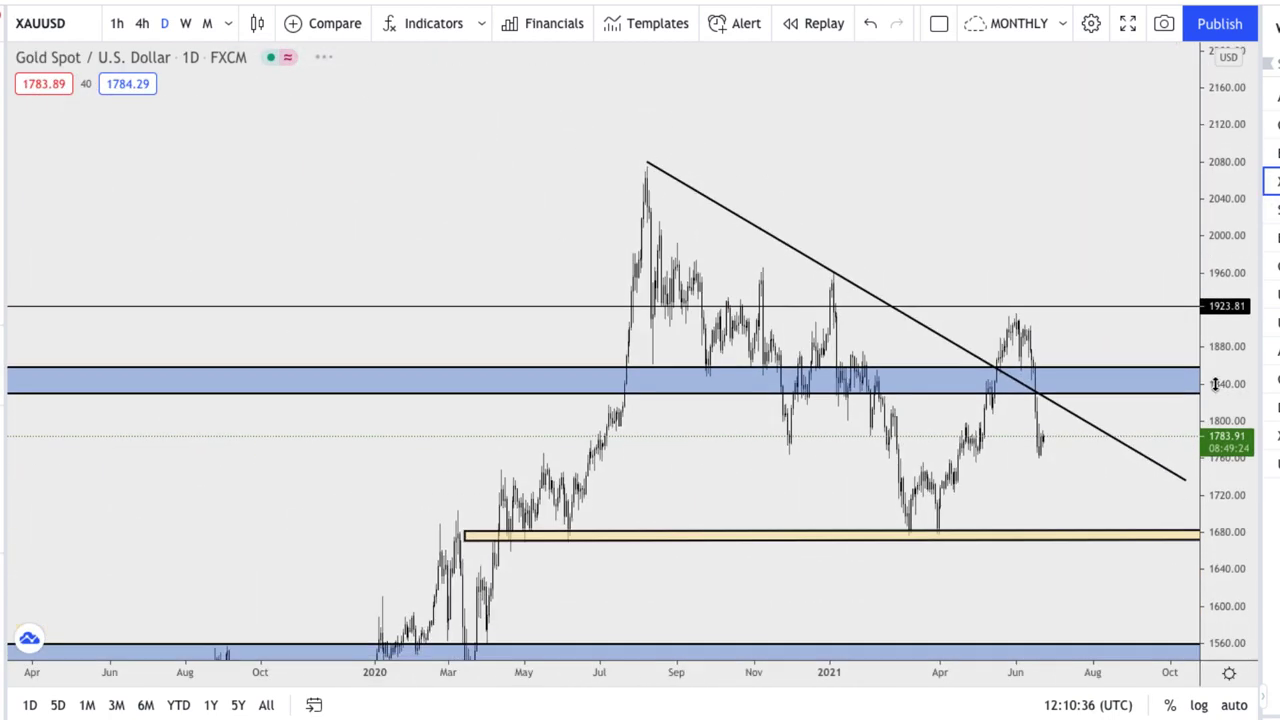
pyautogui.moveTo(1215, 384); pyautogui.dragTo(1215, 410)
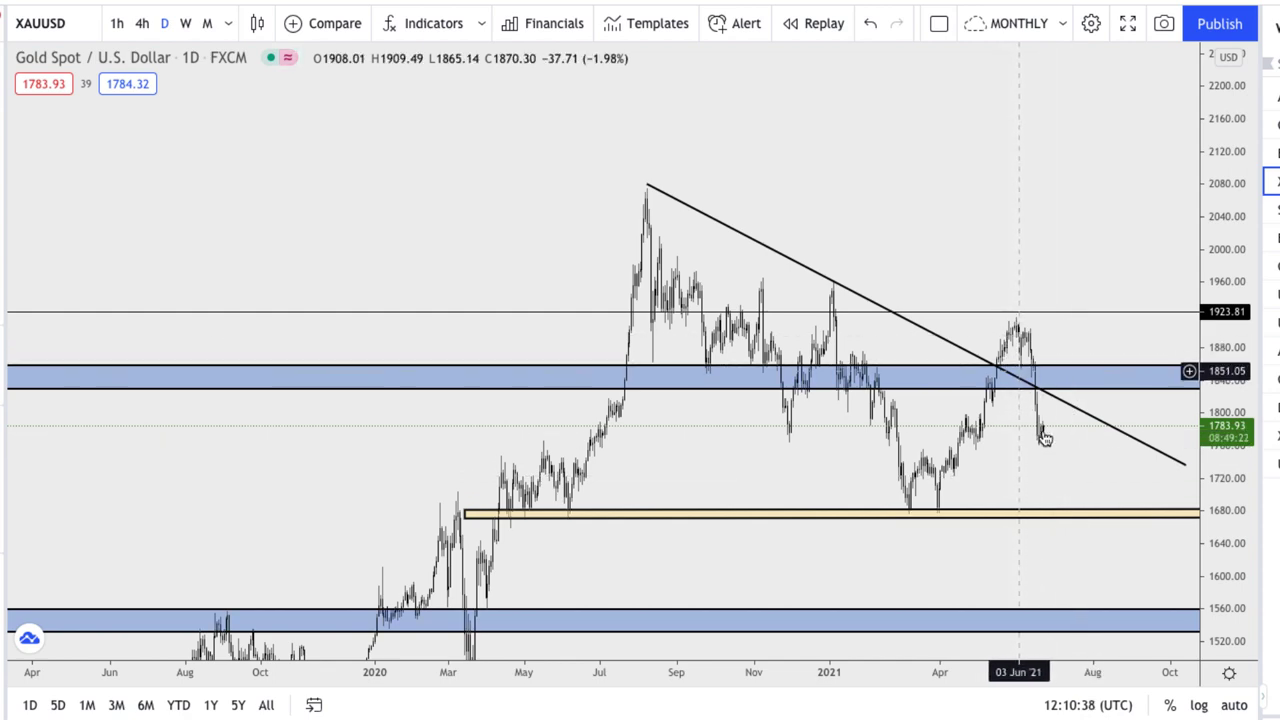
pyautogui.scroll(5, 1051, 457)
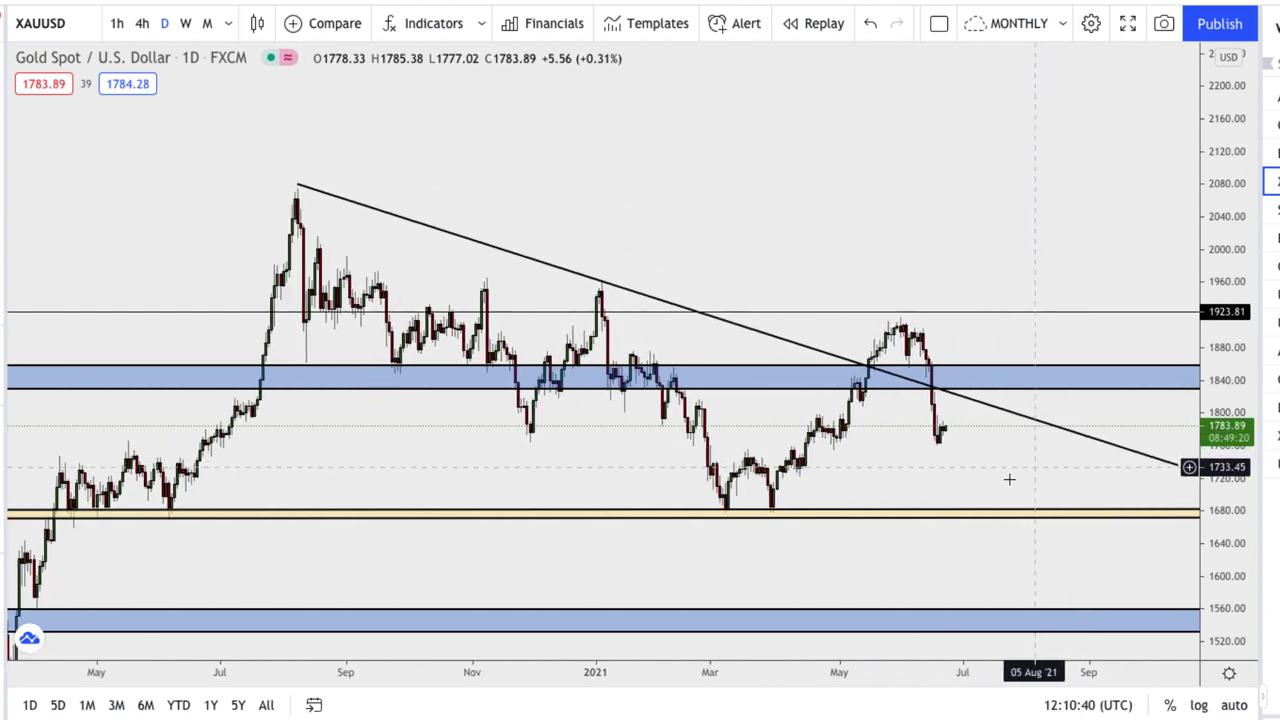
pyautogui.scroll(-3, 910, 514)
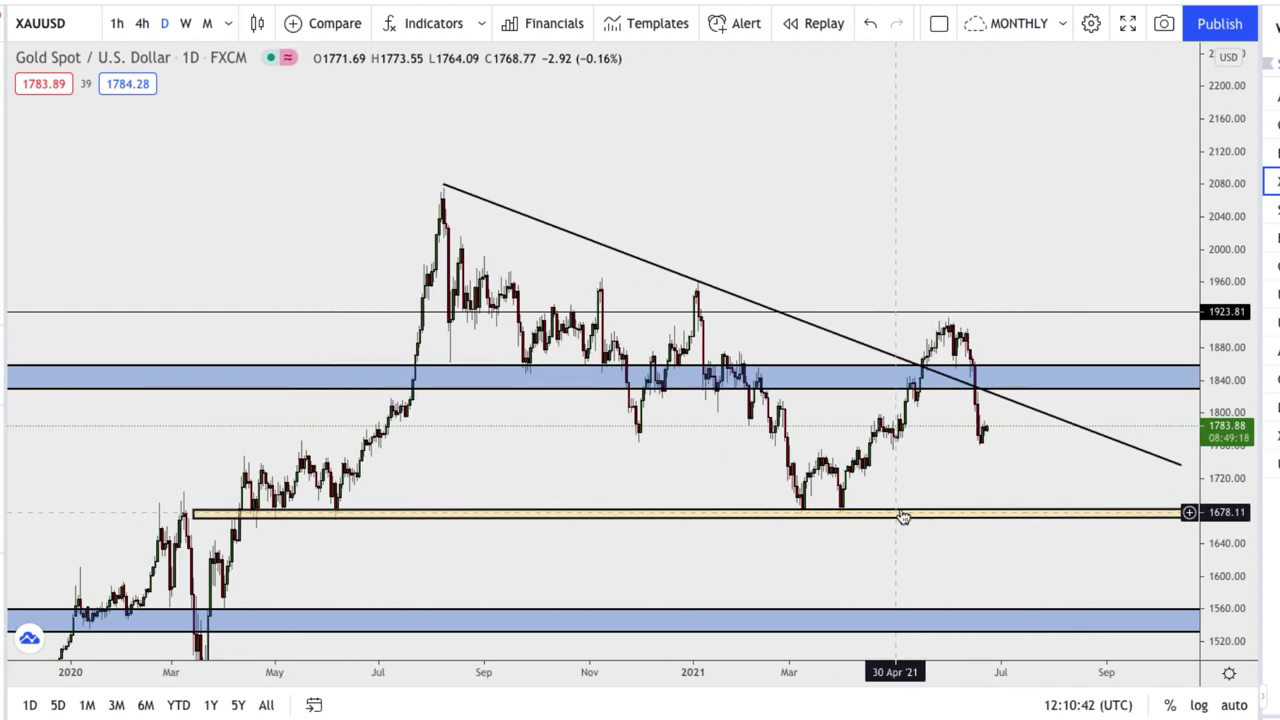
# Draw red arrows projecting a bounce to the trendline near 1811 and a drop toward 1680.
pyautogui.moveTo(987, 433); pyautogui.dragTo(1005, 396)
pyautogui.click(1016, 446)
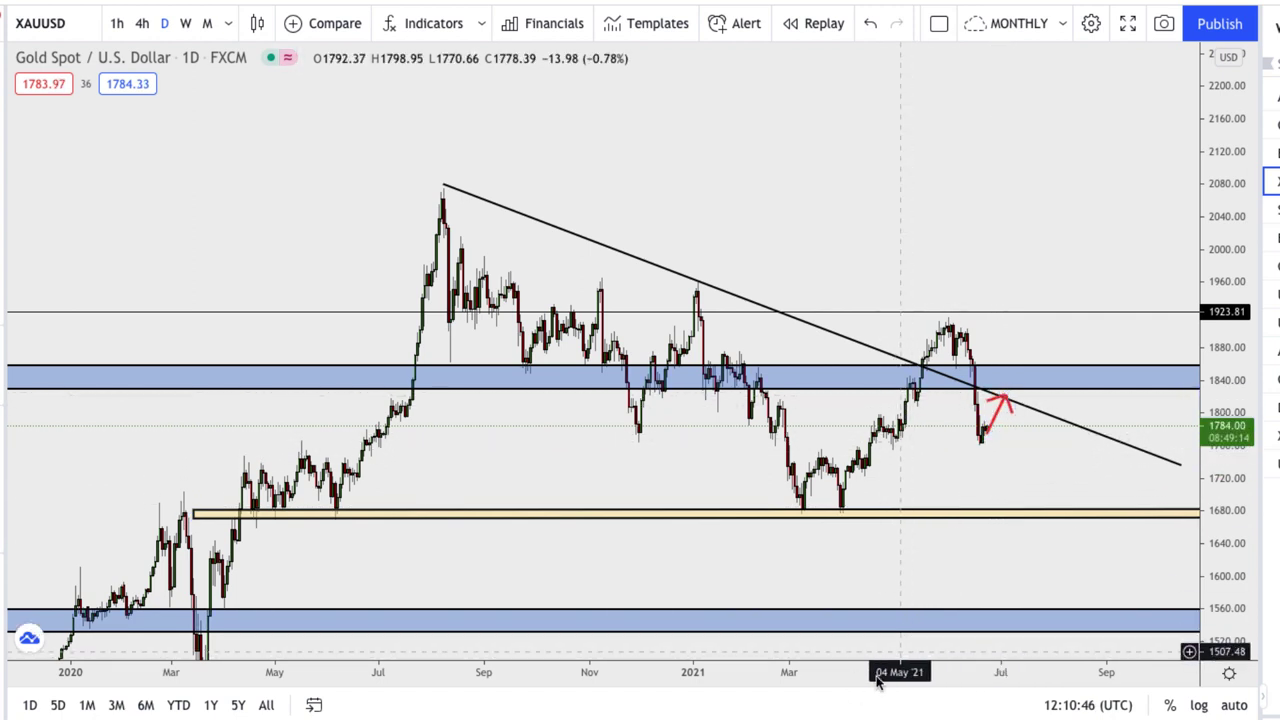
pyautogui.moveTo(1012, 403); pyautogui.dragTo(1057, 517)
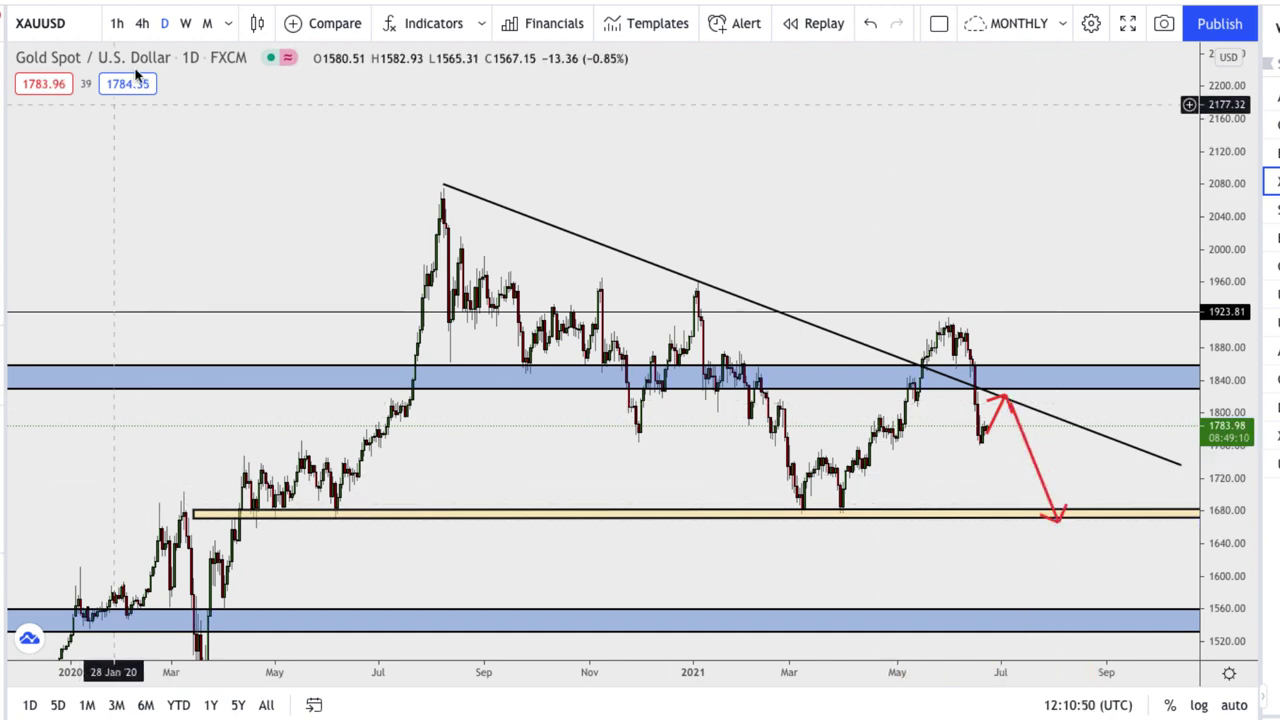
pyautogui.click(185, 23)
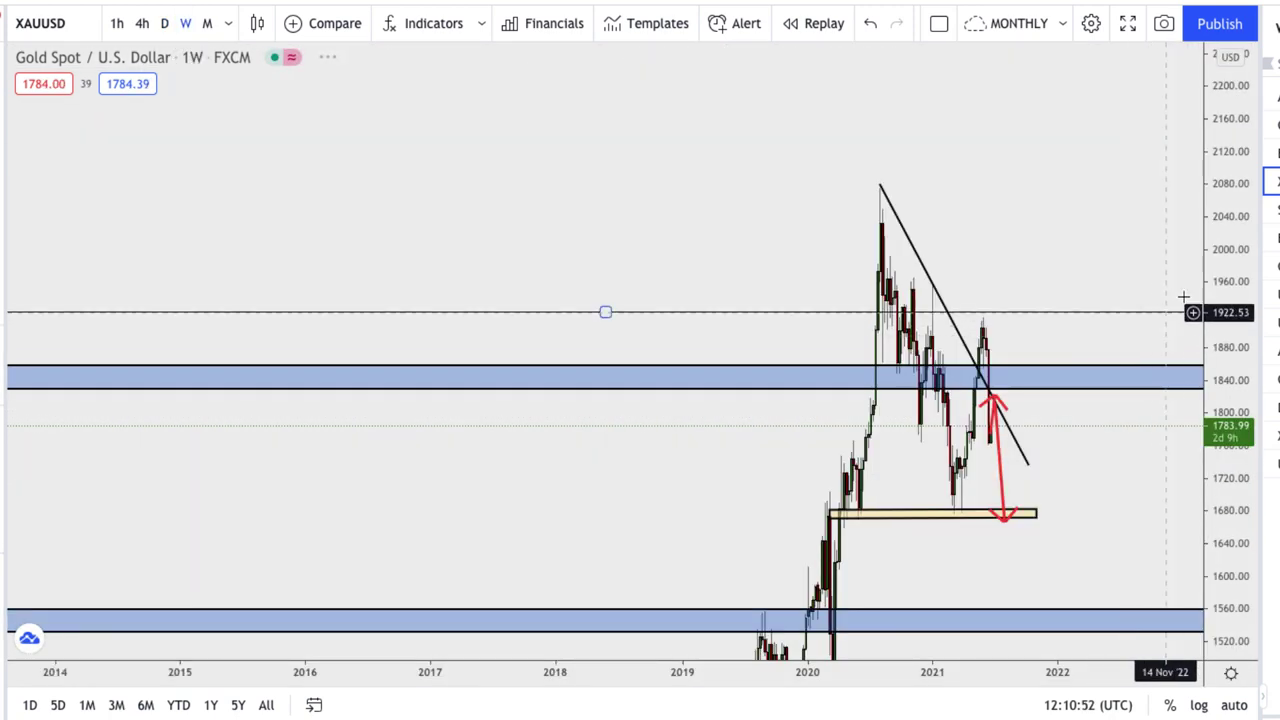
# Zoom in and inspect the black falling trendline on the gold chart.
pyautogui.scroll(5, 1006, 463)
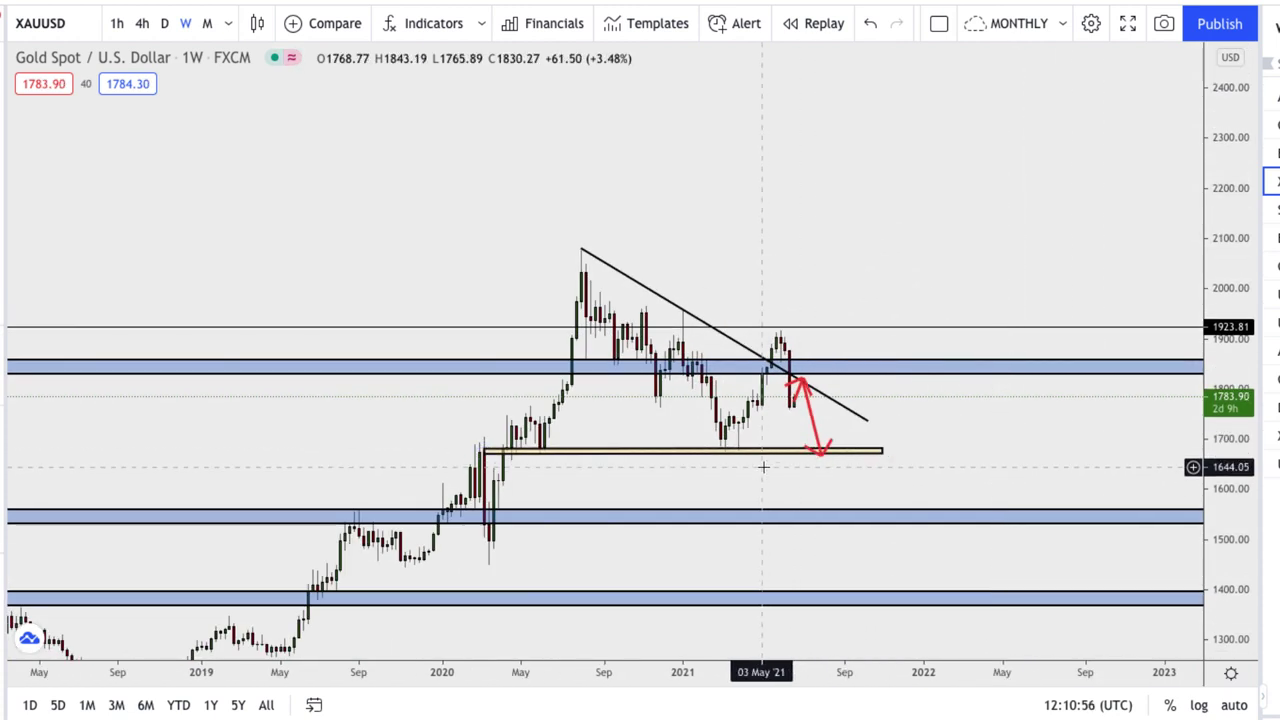
pyautogui.click(767, 360)
pyautogui.click(775, 335)
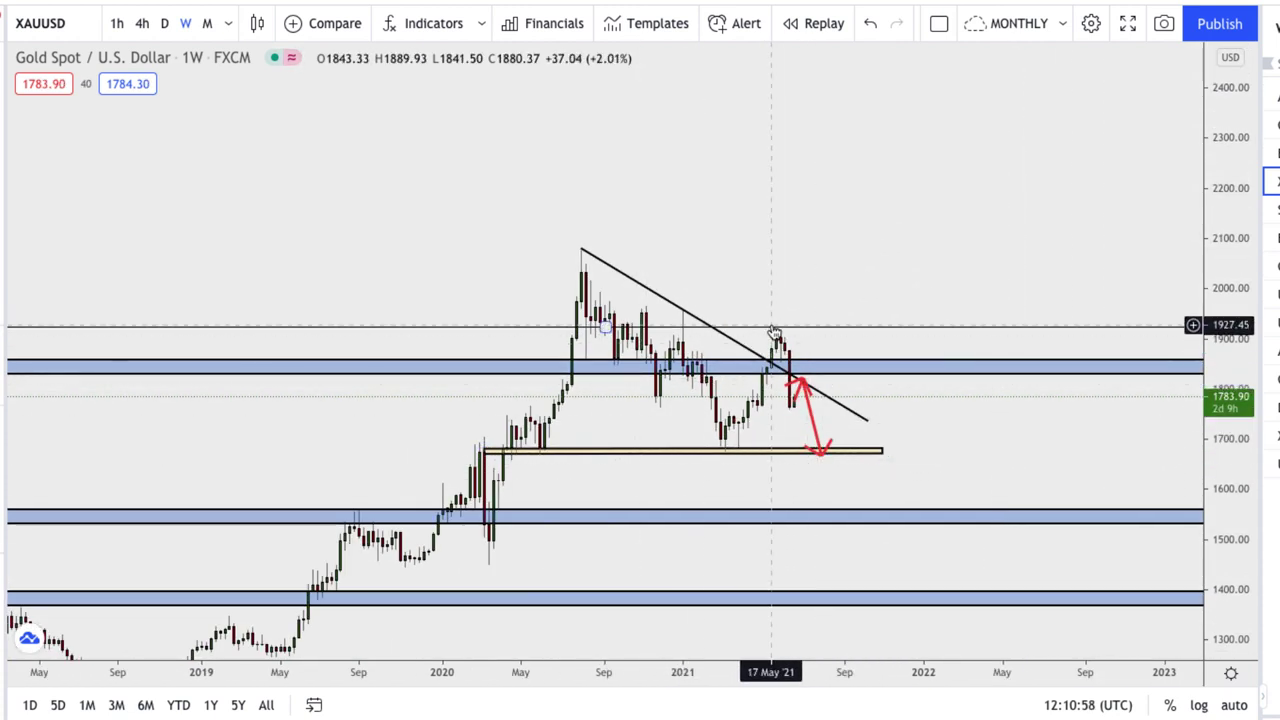
# Switch the gold chart to monthly candles and inspect the red projection arrow.
pyautogui.click(207, 23)
pyautogui.hscroll(5, 865, 394)
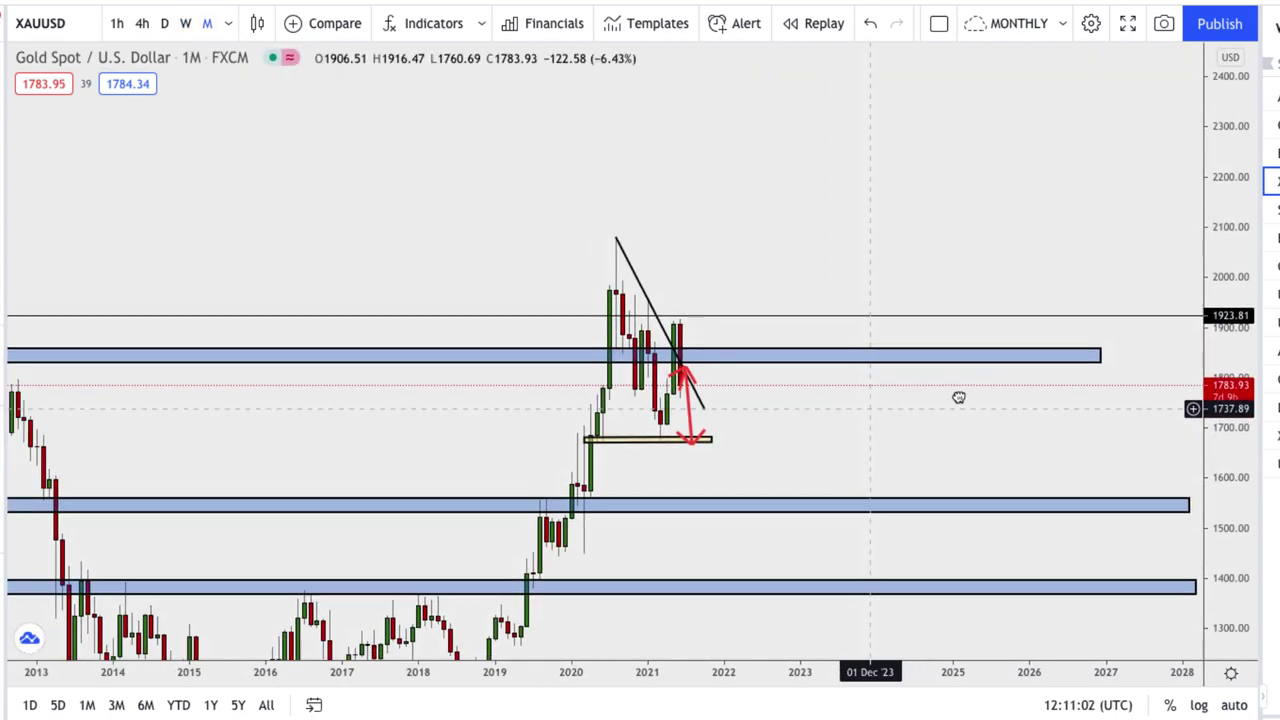
pyautogui.hscroll(-5, 938, 393)
pyautogui.scroll(2, 938, 393)
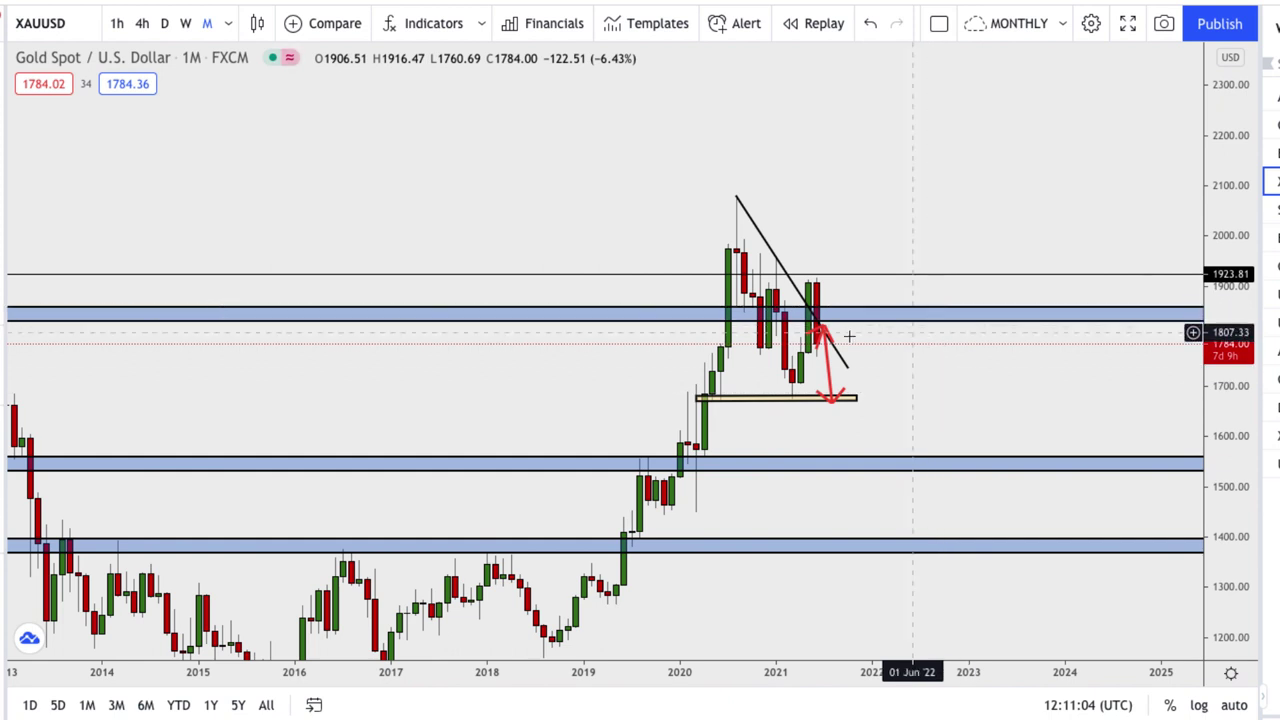
pyautogui.click(820, 345)
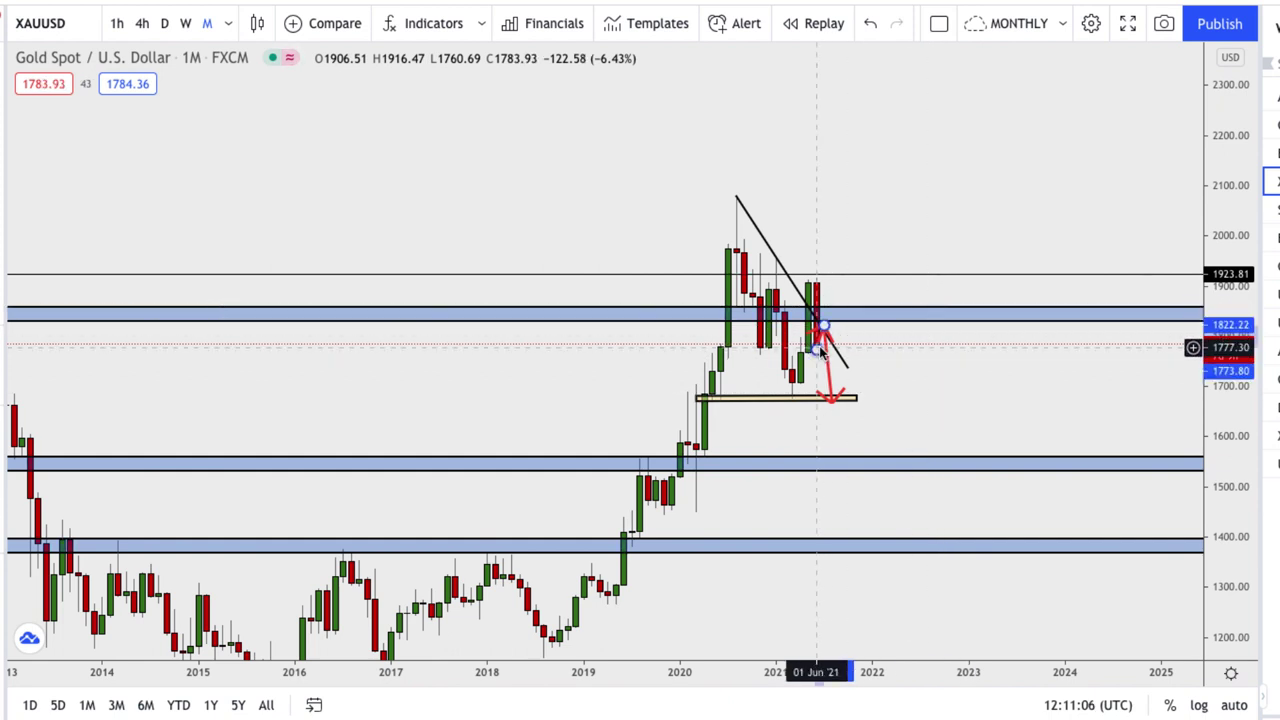
pyautogui.click(821, 350)
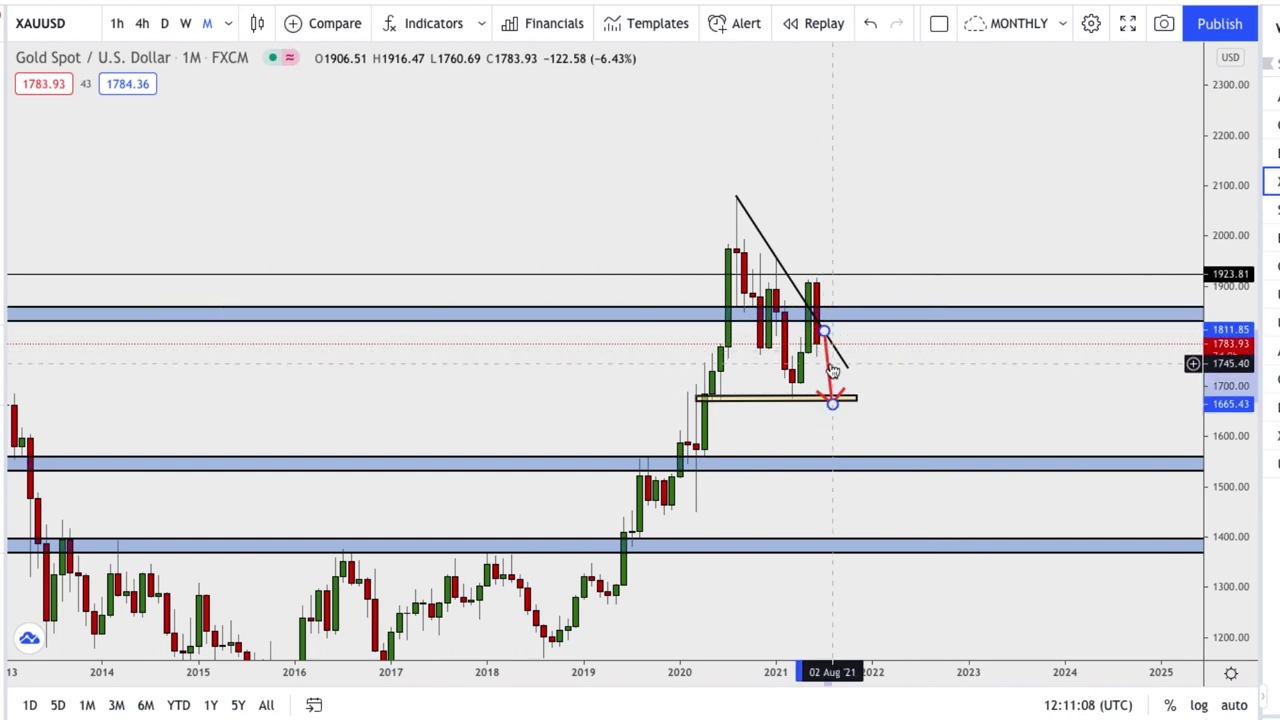
# Dismiss the accidental Symbol Search and delete the downward trendline.
pyautogui.write('N')
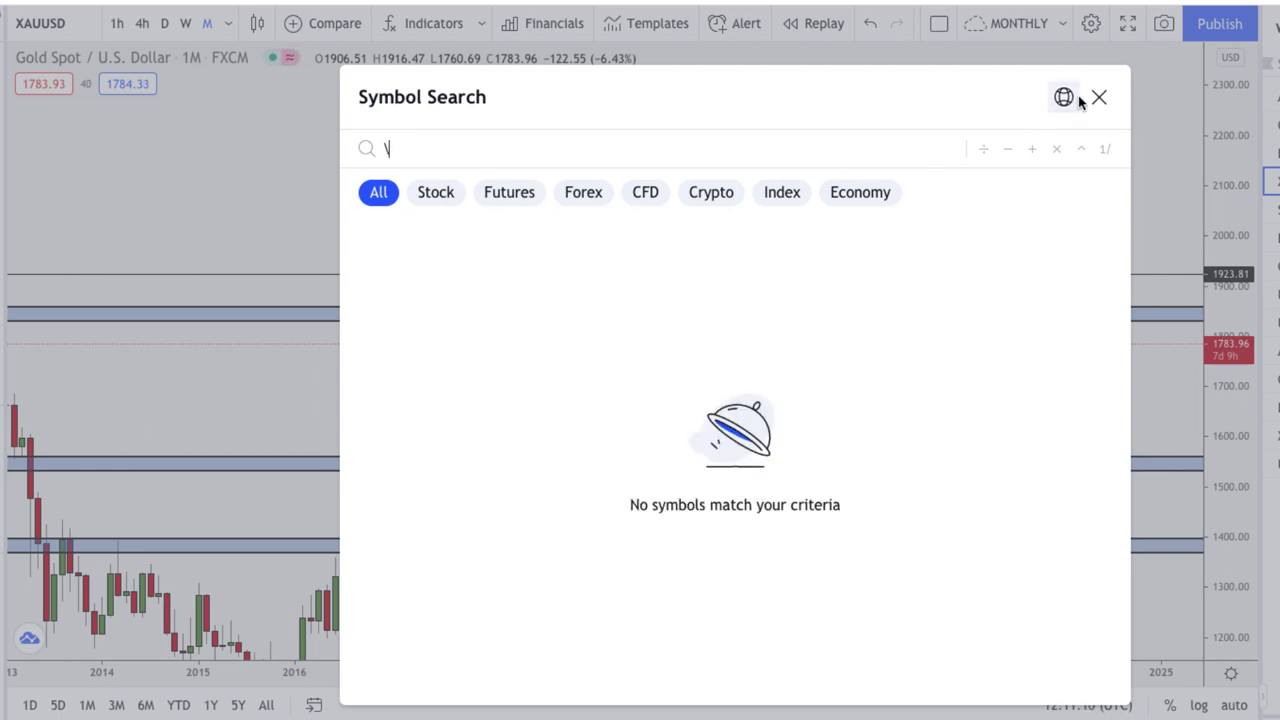
pyautogui.click(1097, 97)
pyautogui.click(837, 357)
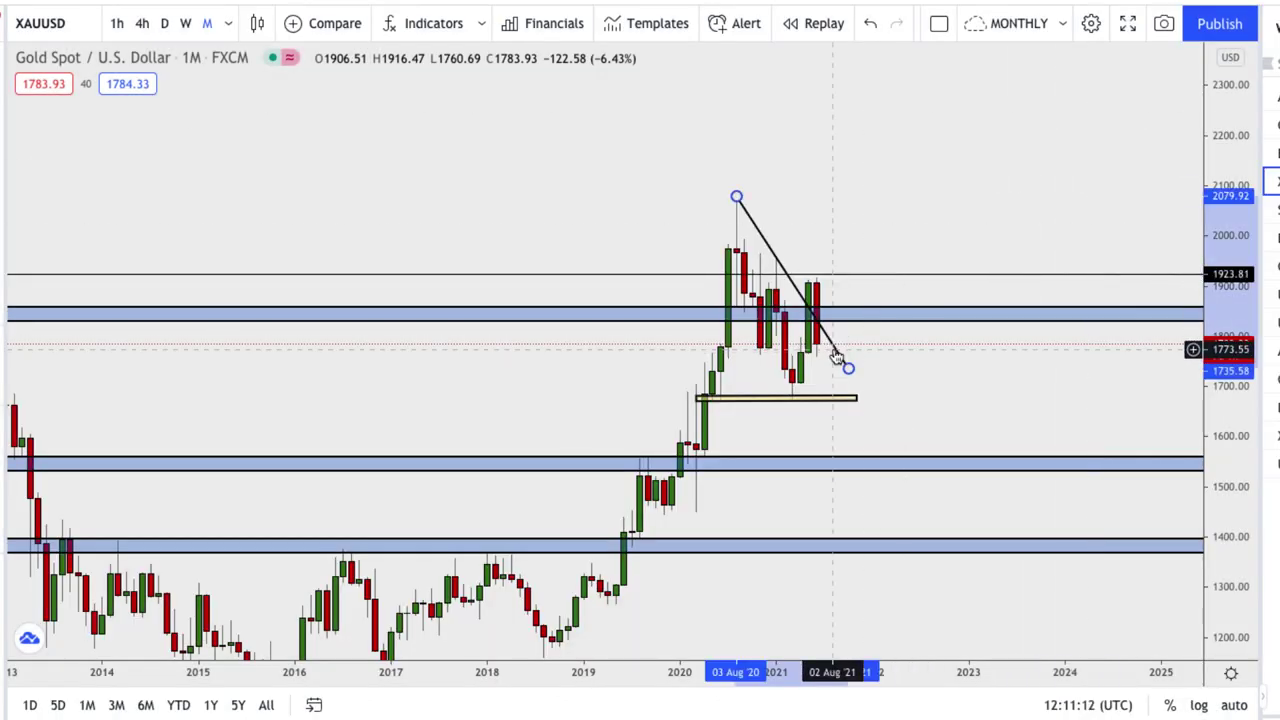
pyautogui.press('Delete')
# Rescale the price axis so recent candles sit between the 1850 and 1680 zones.
pyautogui.scroll(-3, 766, 363)
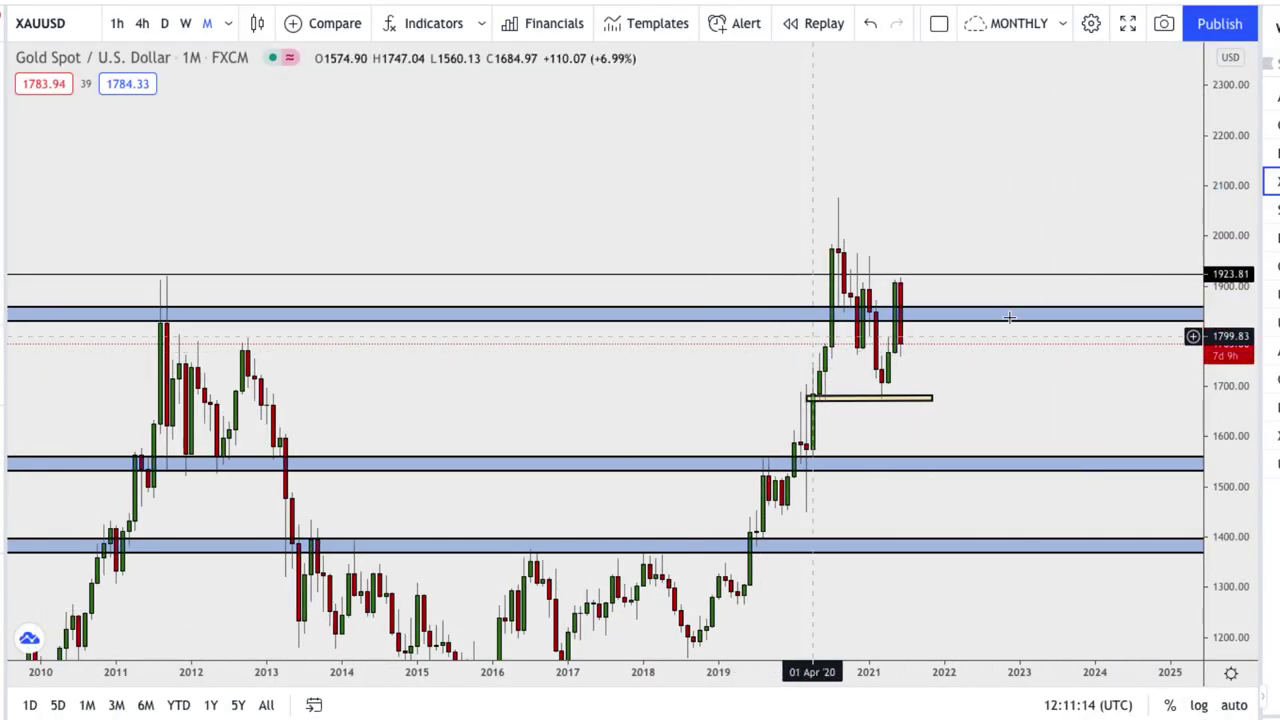
pyautogui.moveTo(1228, 300); pyautogui.dragTo(1146, 271)
pyautogui.moveTo(1034, 337); pyautogui.dragTo(1020, 251)
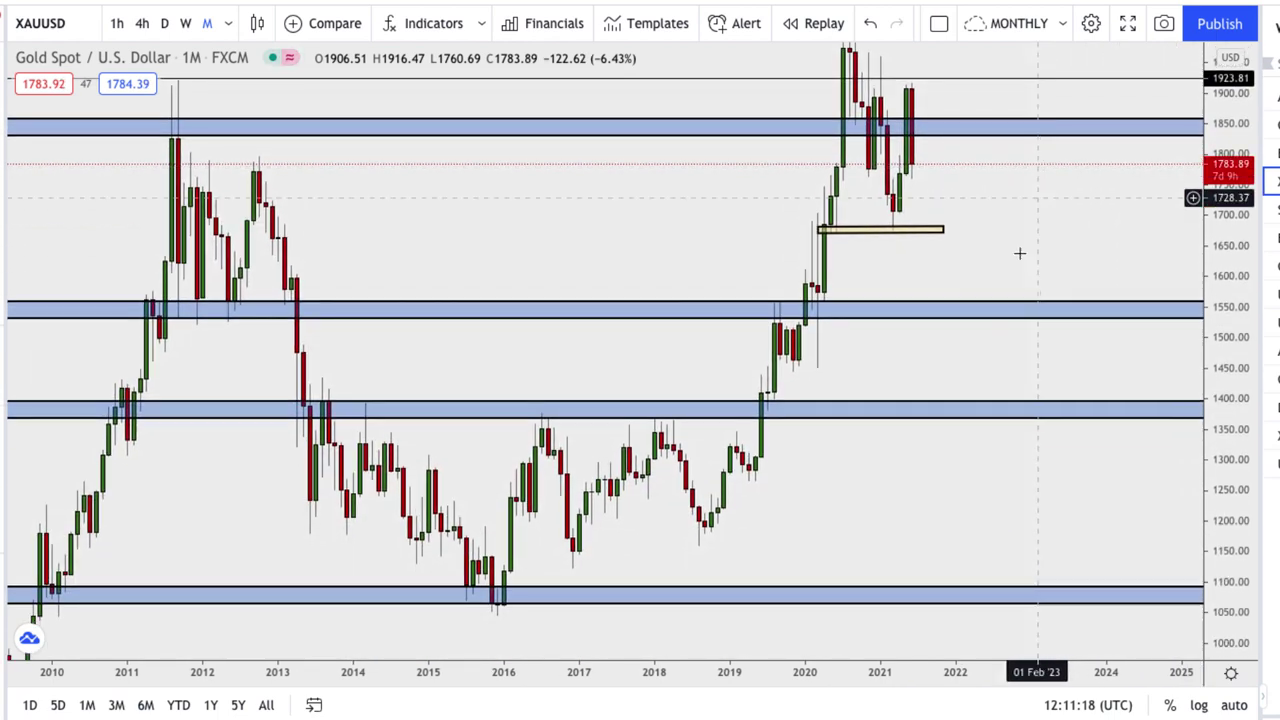
pyautogui.scroll(2, 991, 311)
pyautogui.scroll(2, 923, 257)
pyautogui.moveTo(923, 257); pyautogui.dragTo(1074, 371)
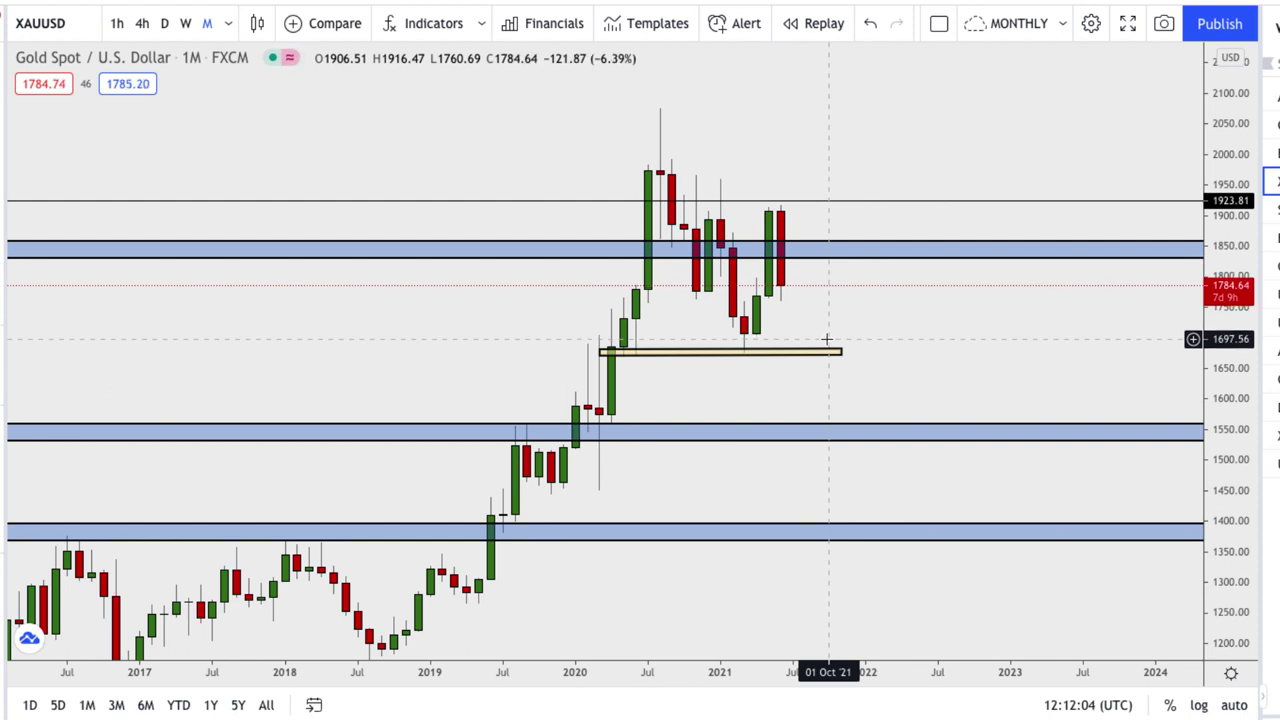
# Inspect the yellow support zone, then switch the gold chart to daily candles.
pyautogui.scroll(-2, 822, 338)
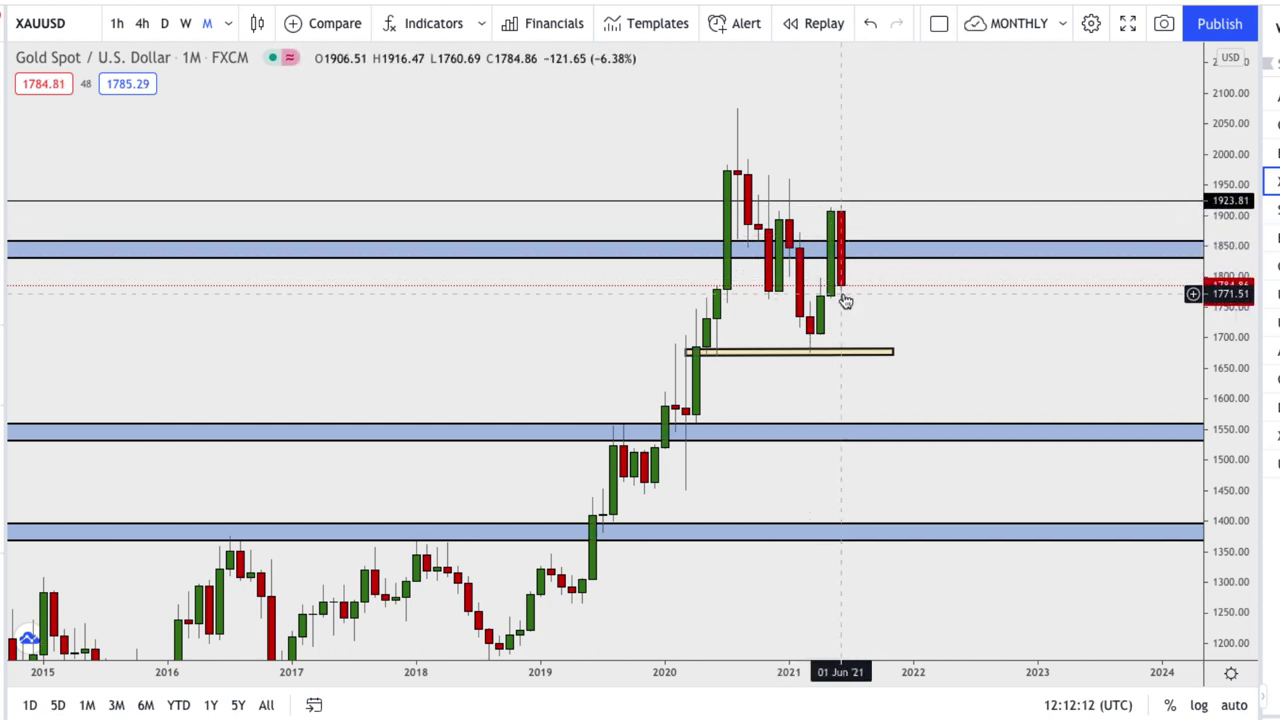
pyautogui.click(893, 352)
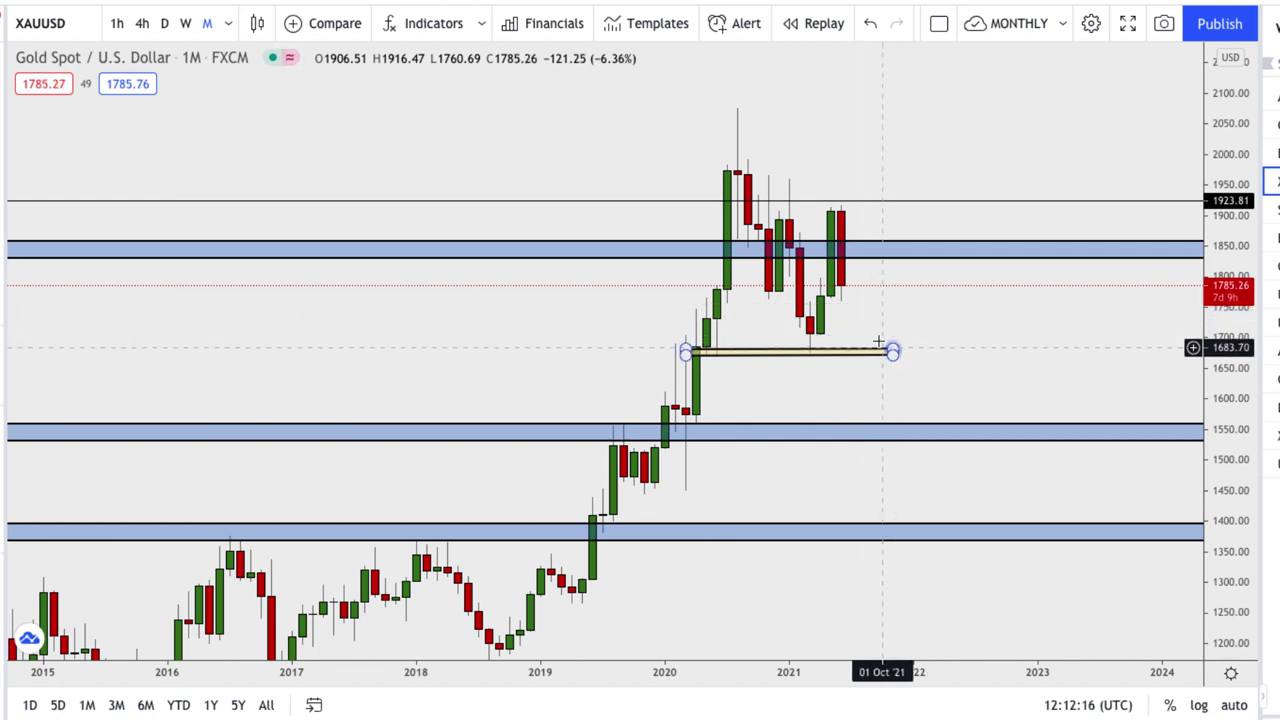
pyautogui.click(863, 303)
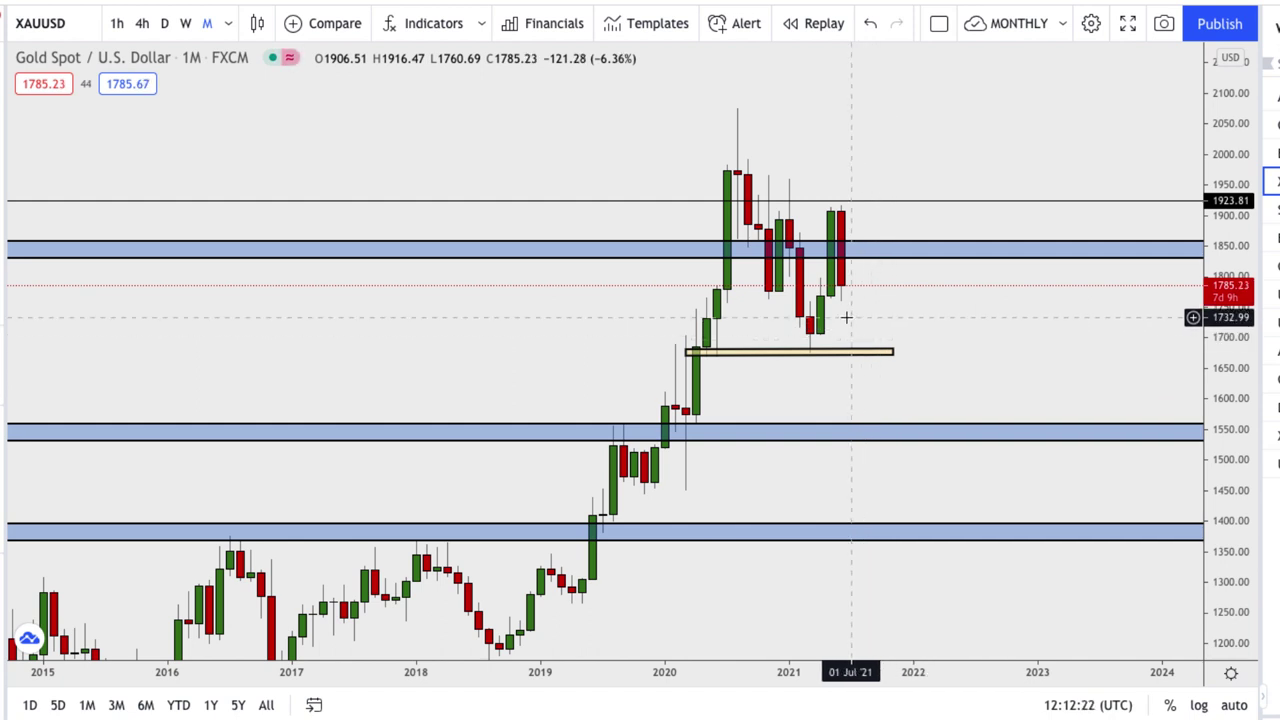
pyautogui.click(164, 23)
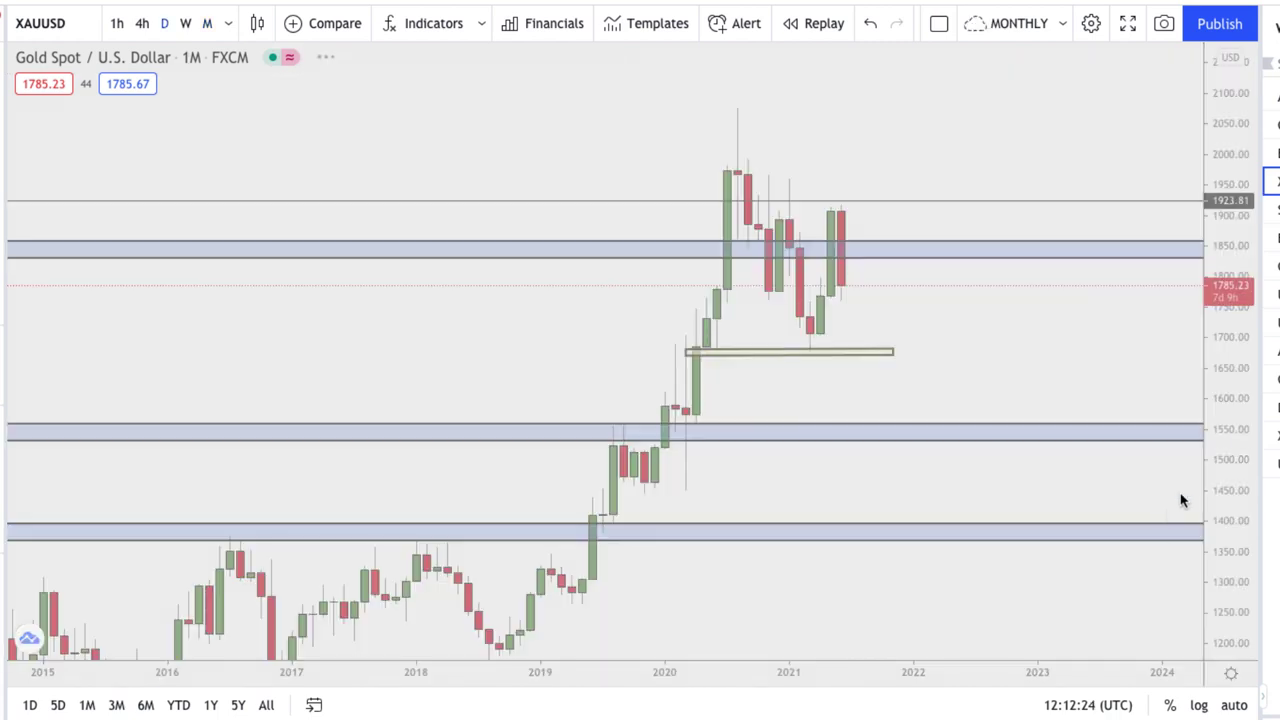
# Rescale the daily chart and draw a red arrow rising into the blue zone.
pyautogui.moveTo(1222, 437); pyautogui.dragTo(1223, 306)
pyautogui.moveTo(1066, 308); pyautogui.dragTo(868, 374)
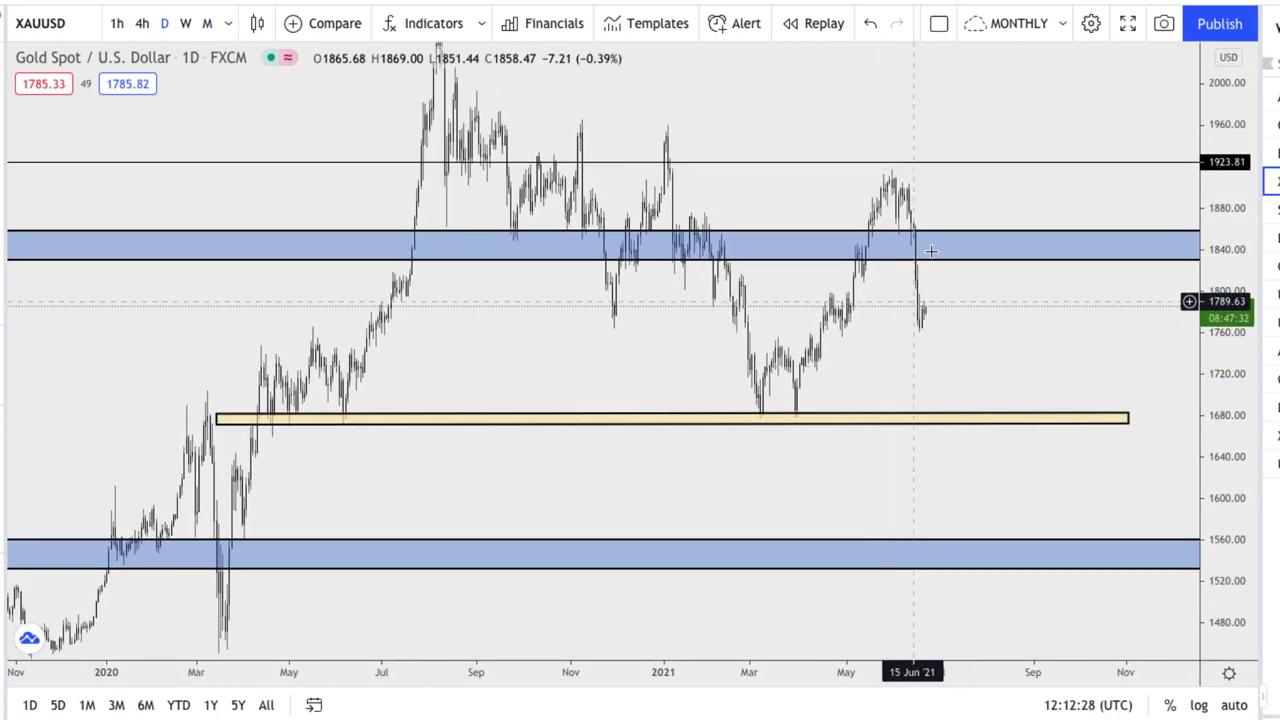
pyautogui.scroll(3, 950, 335)
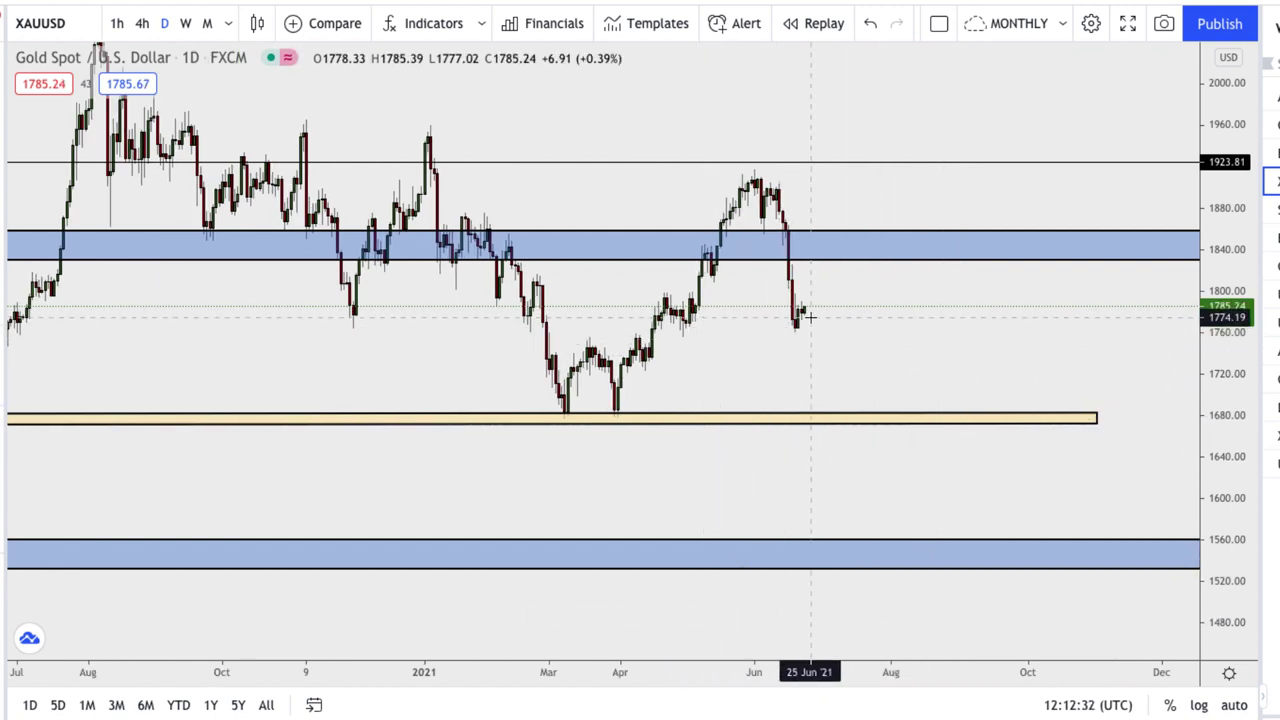
pyautogui.moveTo(797, 310); pyautogui.dragTo(840, 262)
pyautogui.click(894, 323)
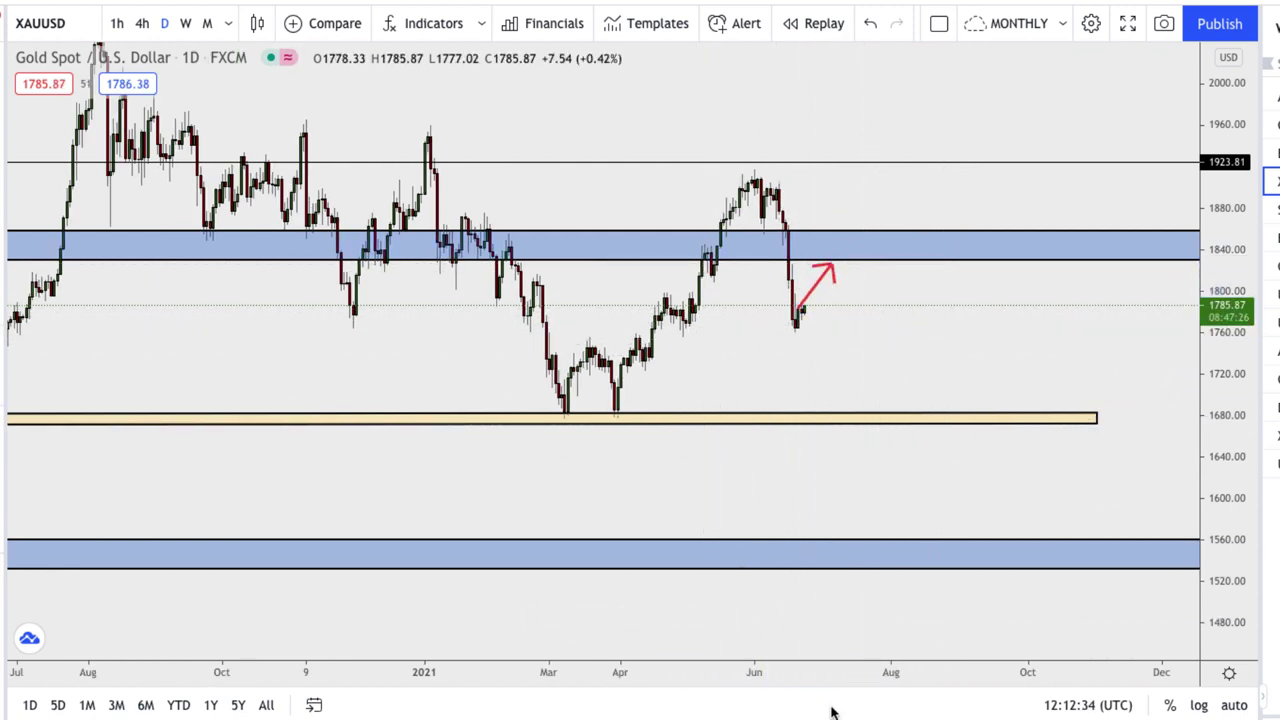
# Draw a second red arrow from the first arrow's tip down to the yellow zone.
pyautogui.click(838, 272)
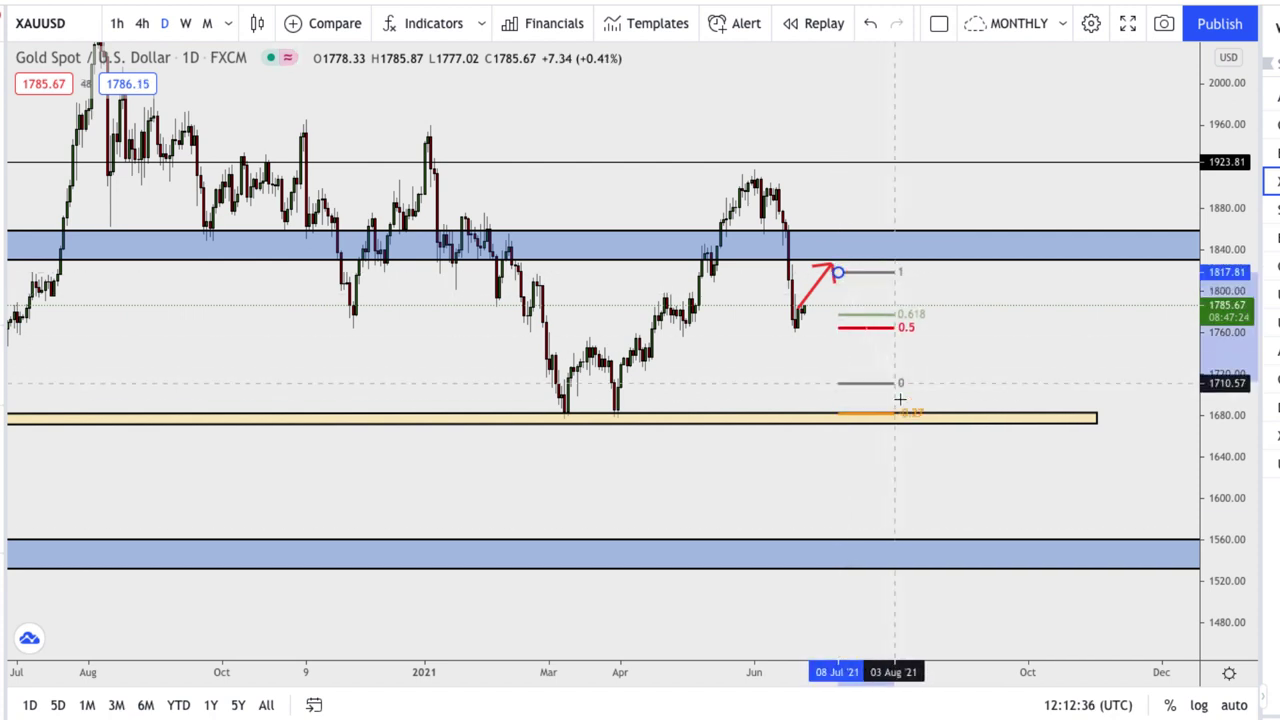
pyautogui.press('Escape')
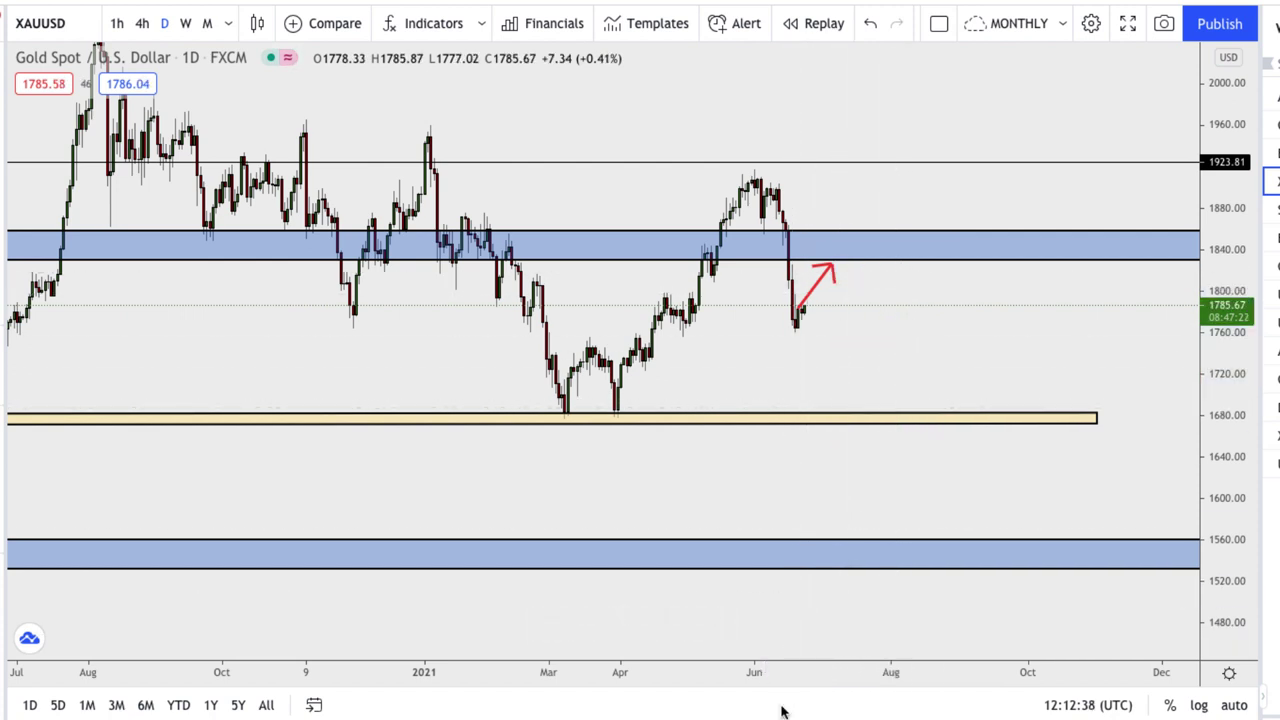
pyautogui.click(834, 263)
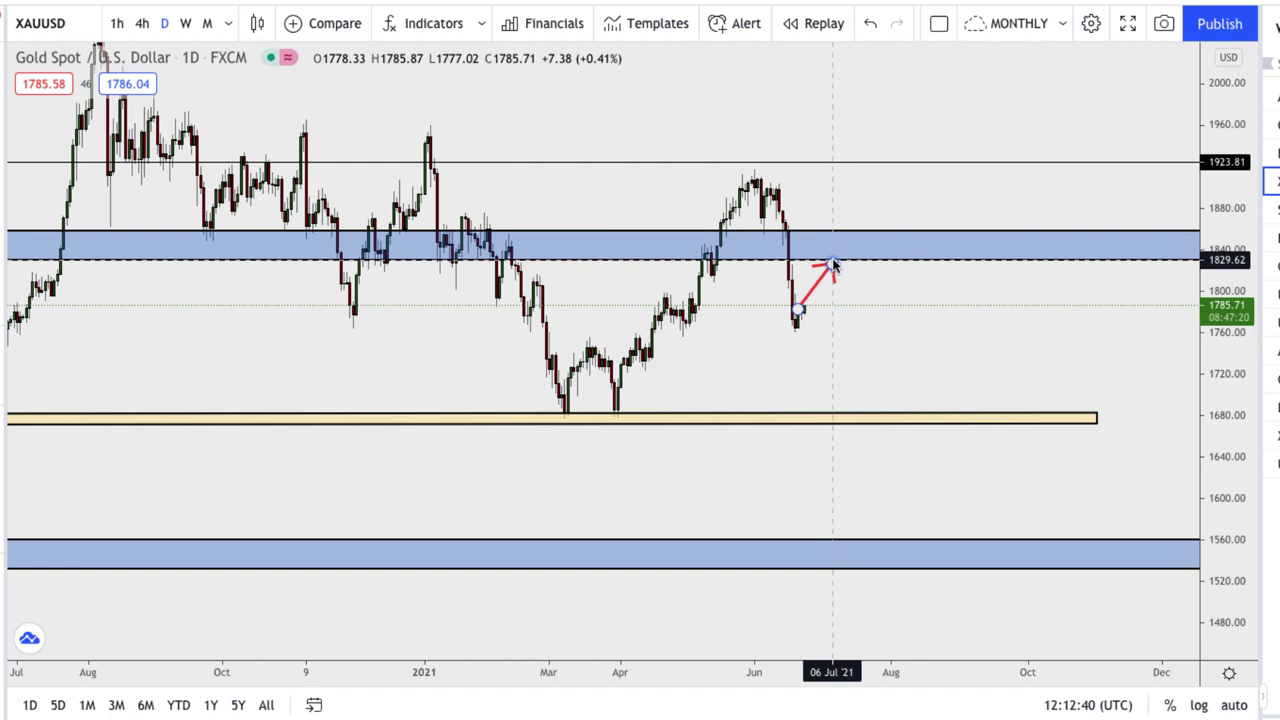
pyautogui.click(888, 410)
pyautogui.click(908, 353)
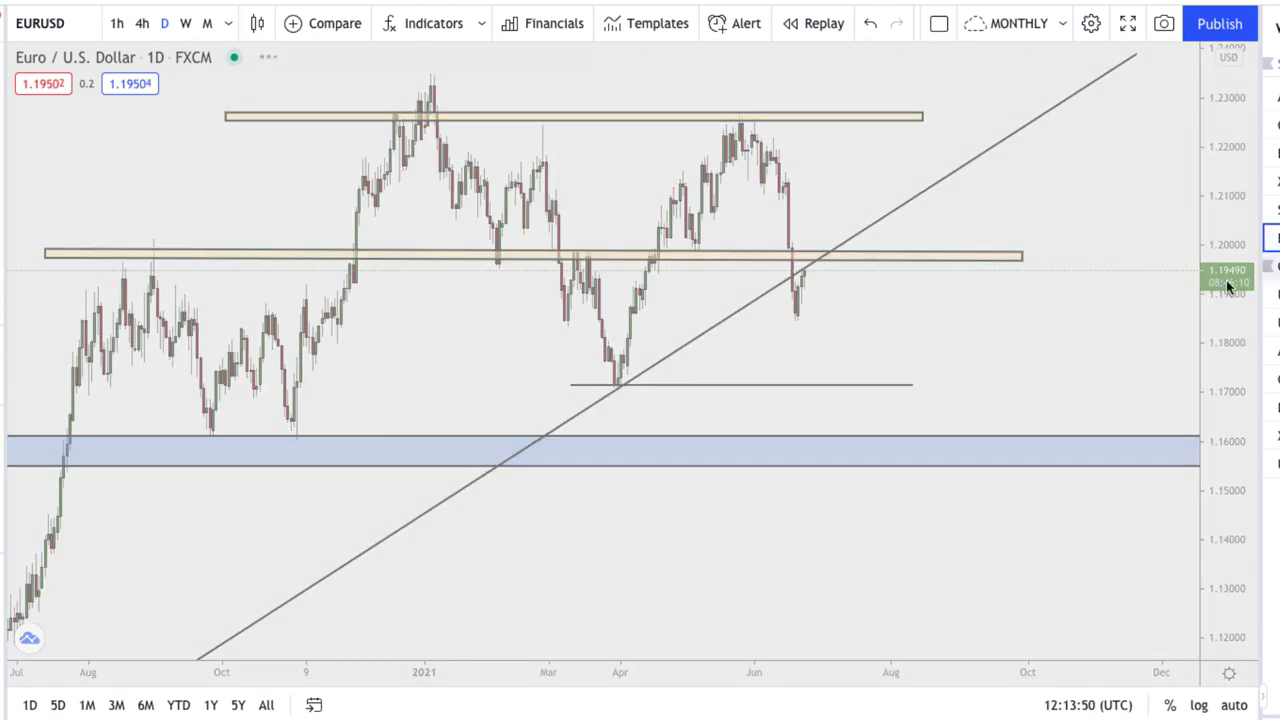
# Review EURJPY with a compressed price scale, then AUDUSD, then return to XAUUSD.
pyautogui.scroll(-5, 1222, 226)
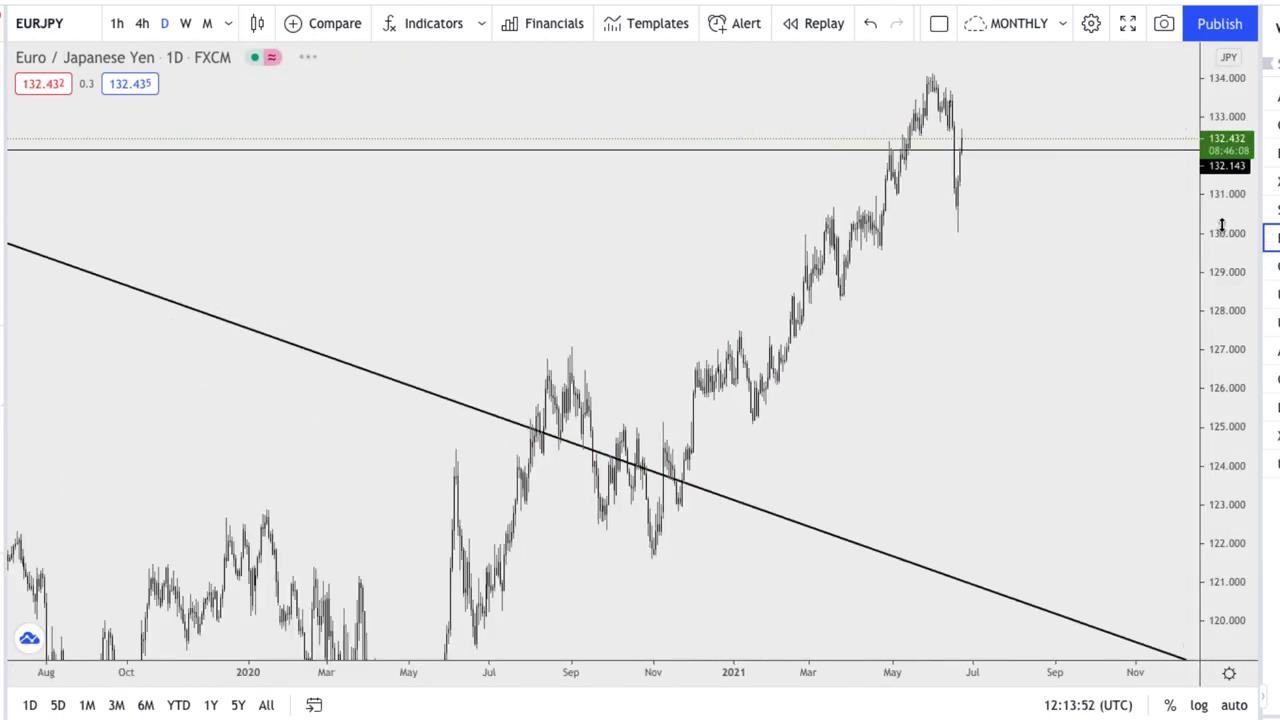
pyautogui.moveTo(1222, 226); pyautogui.dragTo(1229, 357)
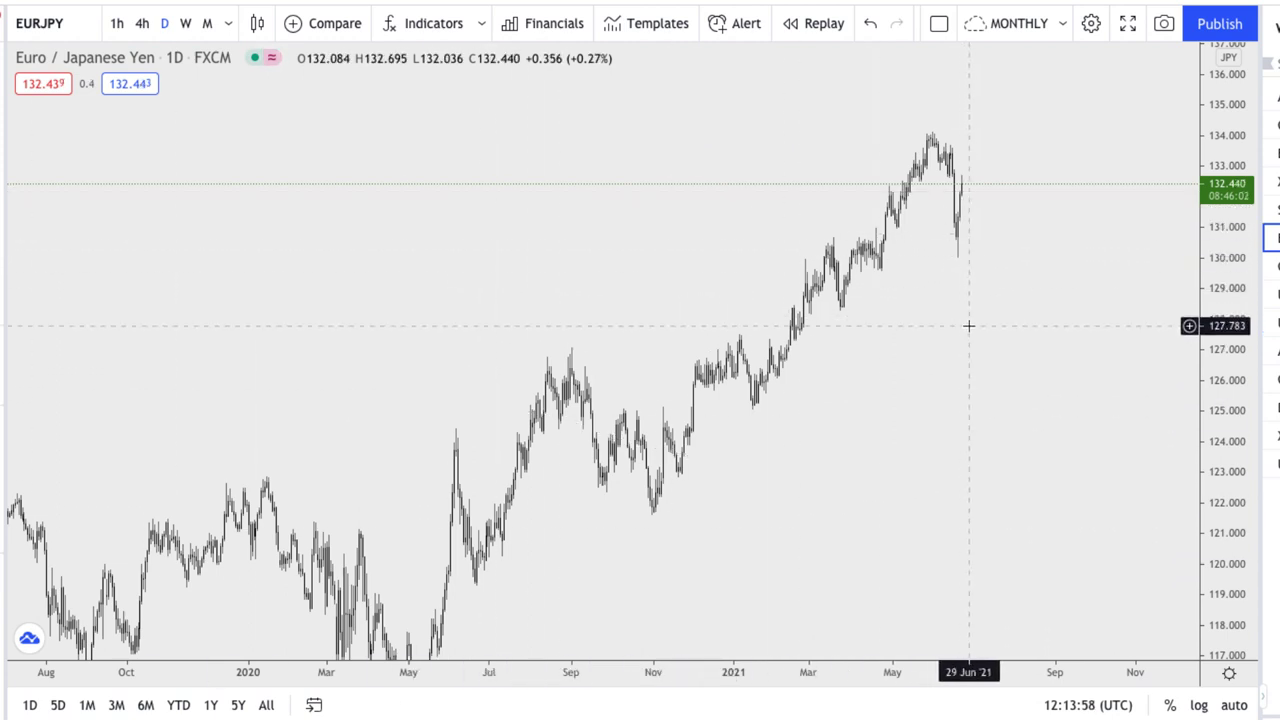
pyautogui.scroll(4, 961, 319)
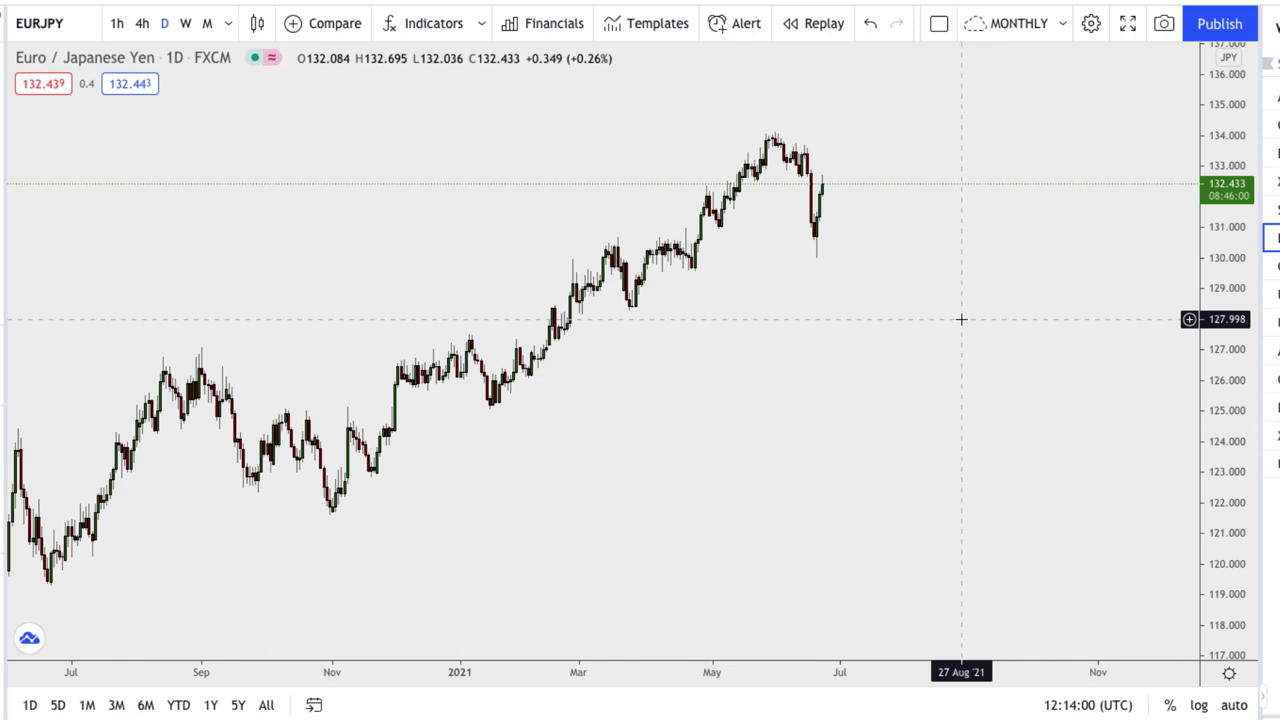
pyautogui.click(1272, 96)
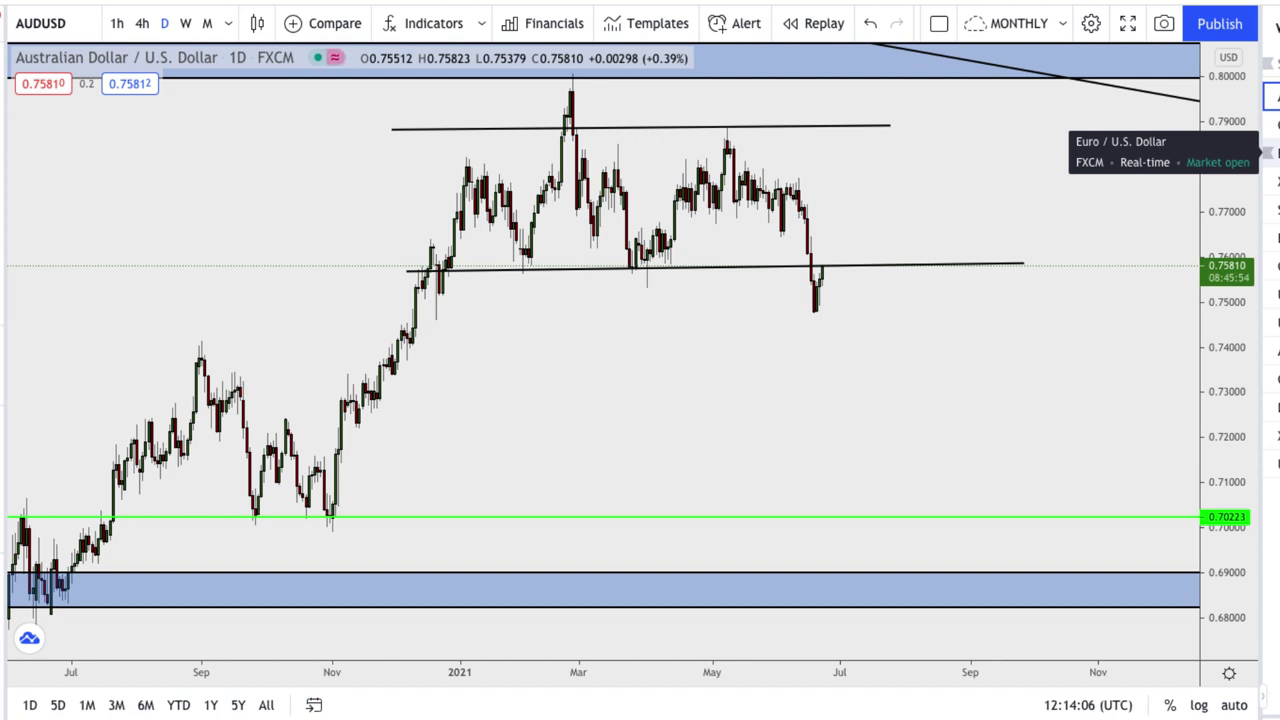
pyautogui.click(1272, 180)
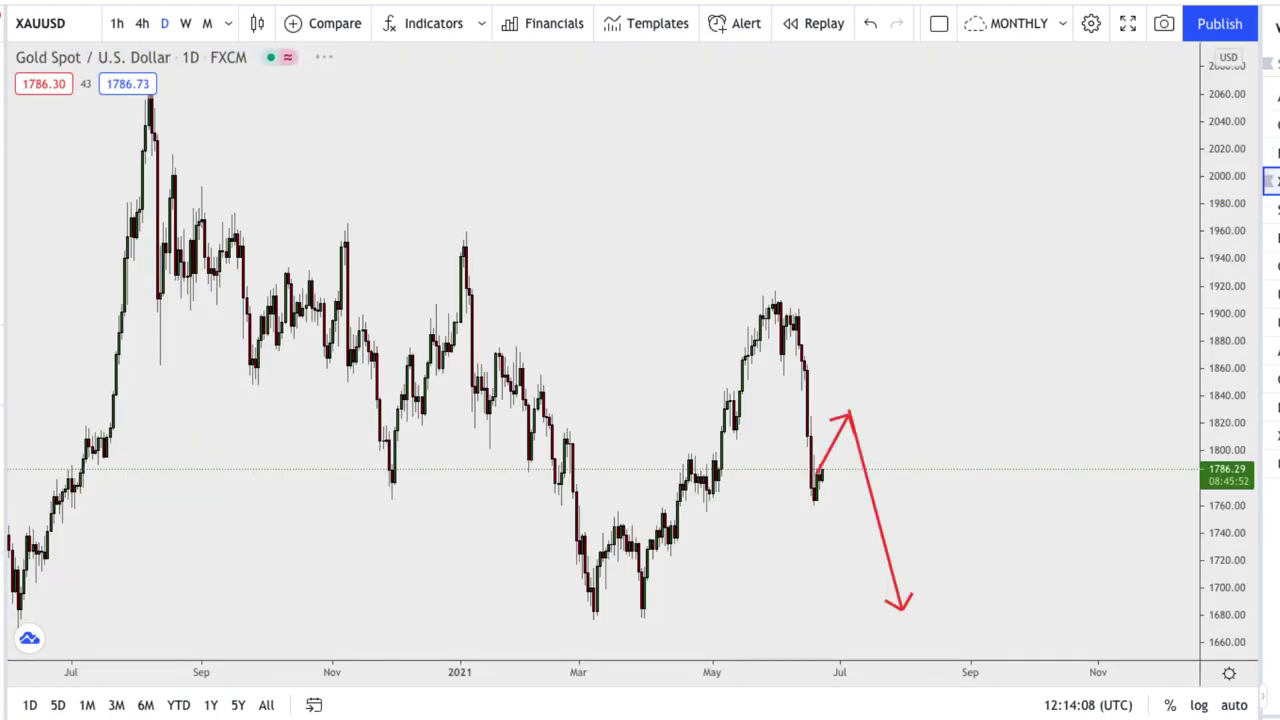